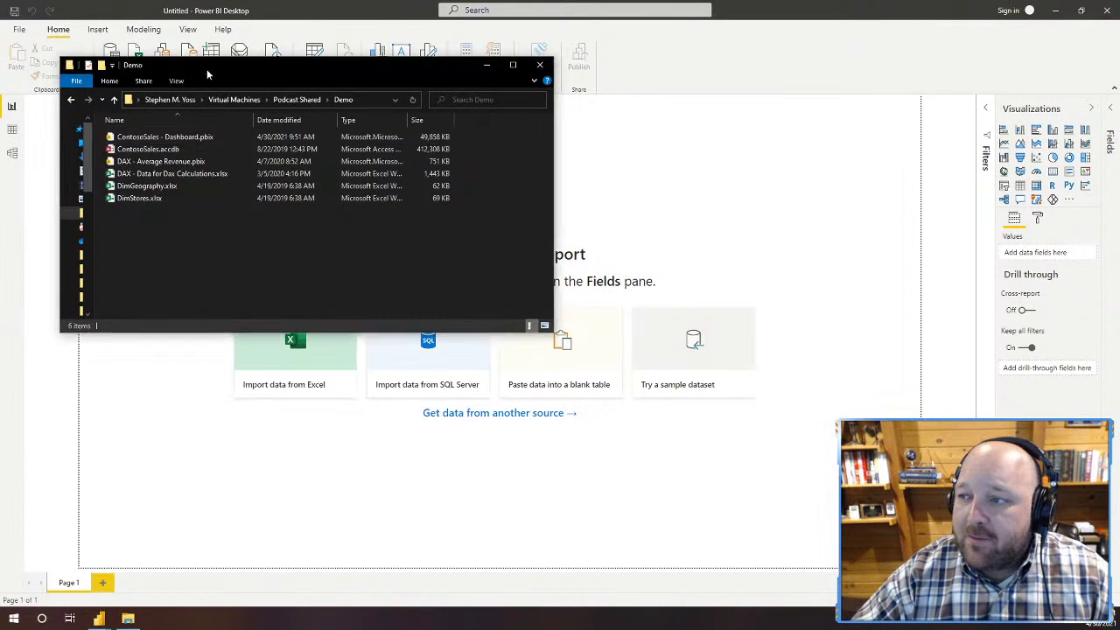
Step: Switch from the Demo folder window to Power BI Desktop and browse the Online Services connectors available for getting data
left_click_drag(207, 69, 250, 118)
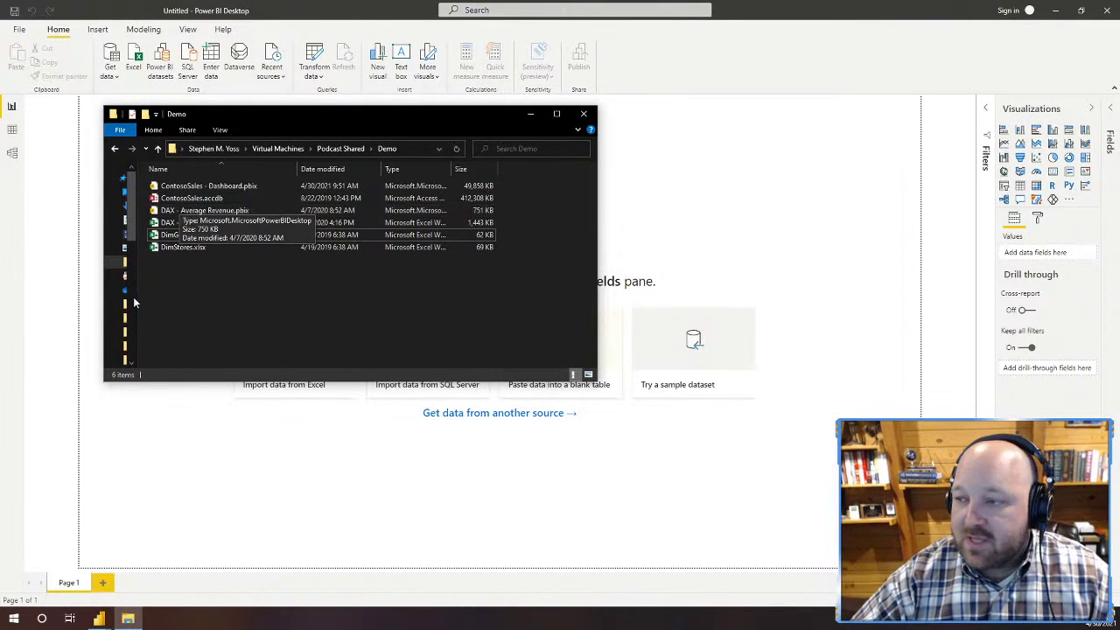
left_click(246, 496)
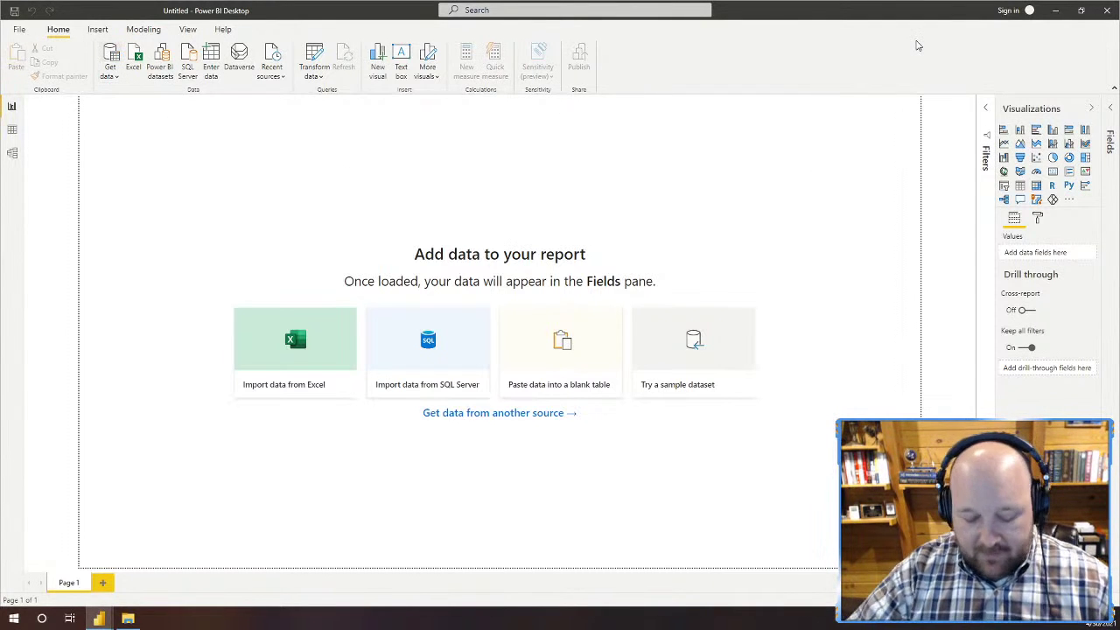
left_click(494, 413)
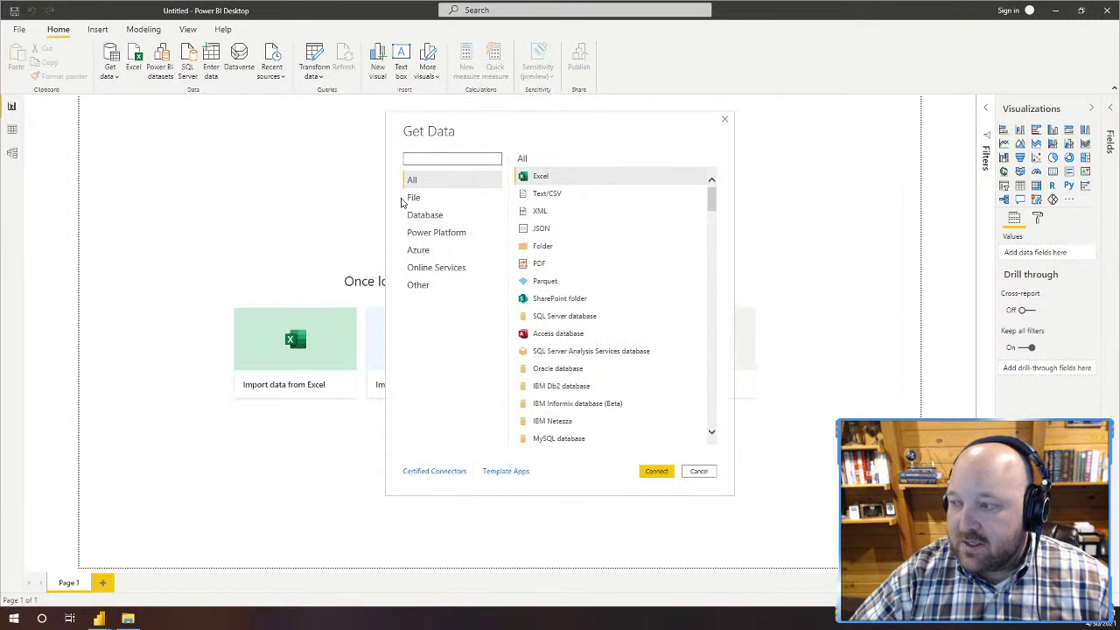
left_click_drag(438, 131, 247, 148)
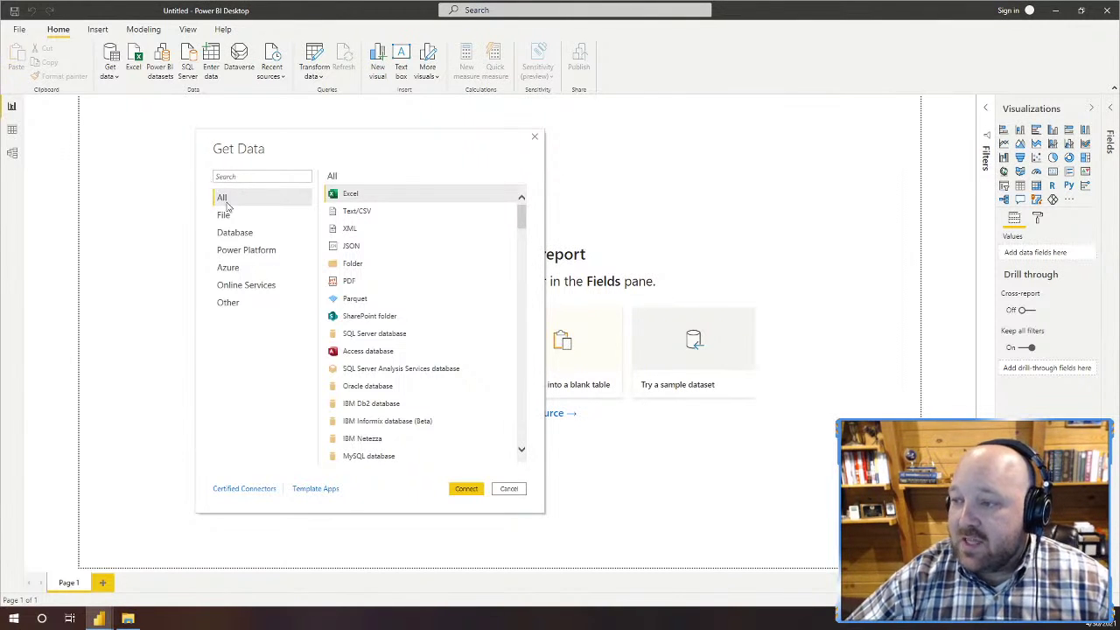
left_click(244, 288)
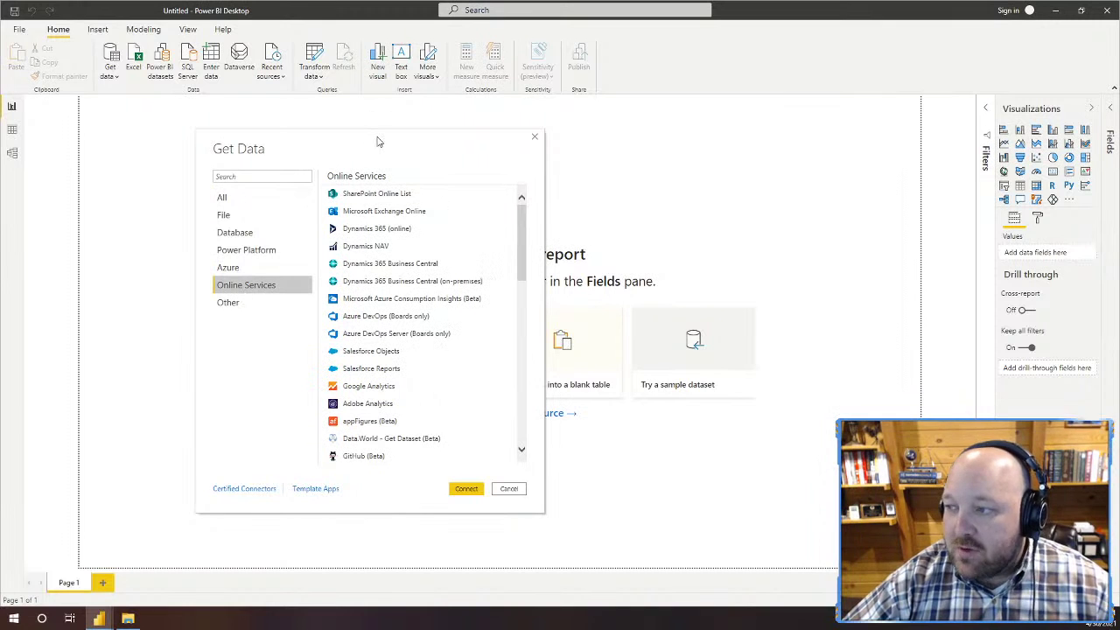
left_click_drag(379, 141, 300, 136)
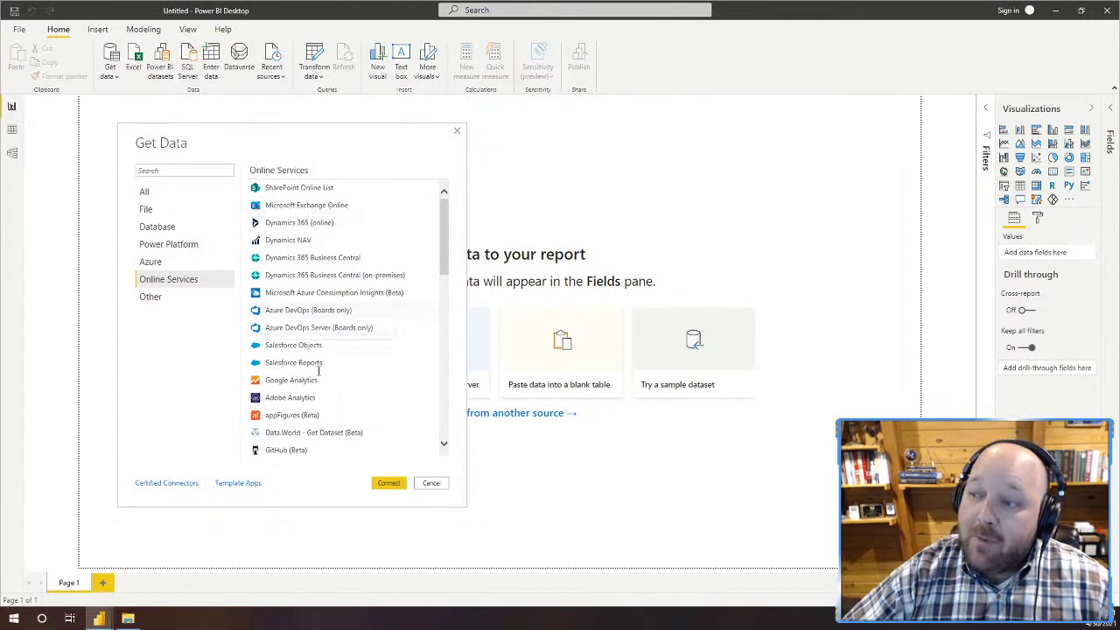
scroll(330, 343, "down", 5)
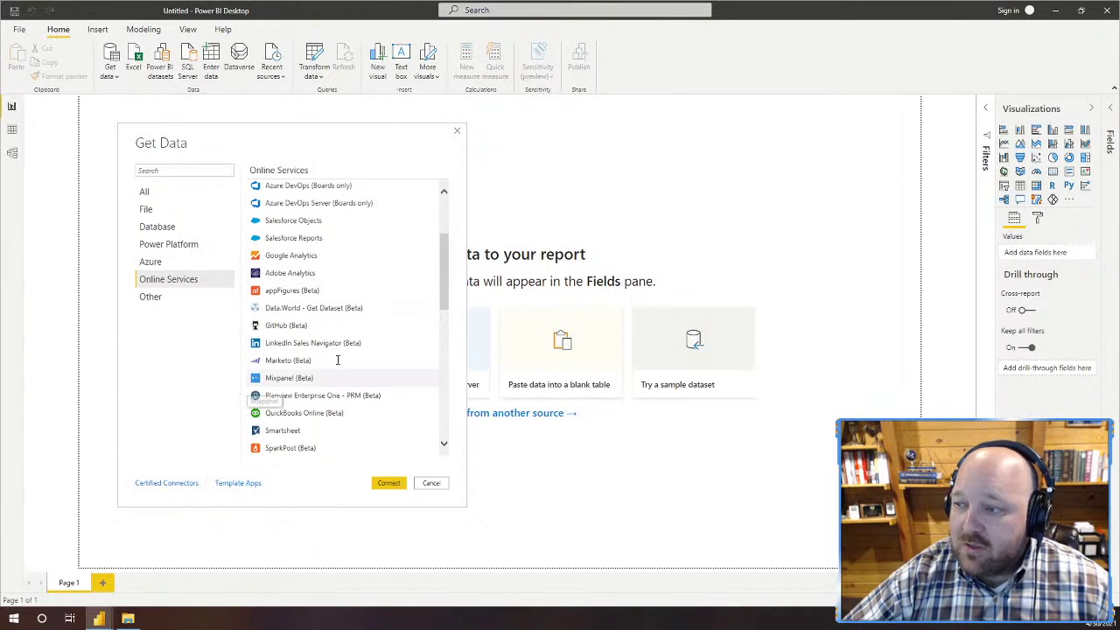
scroll(377, 390, "down", 2)
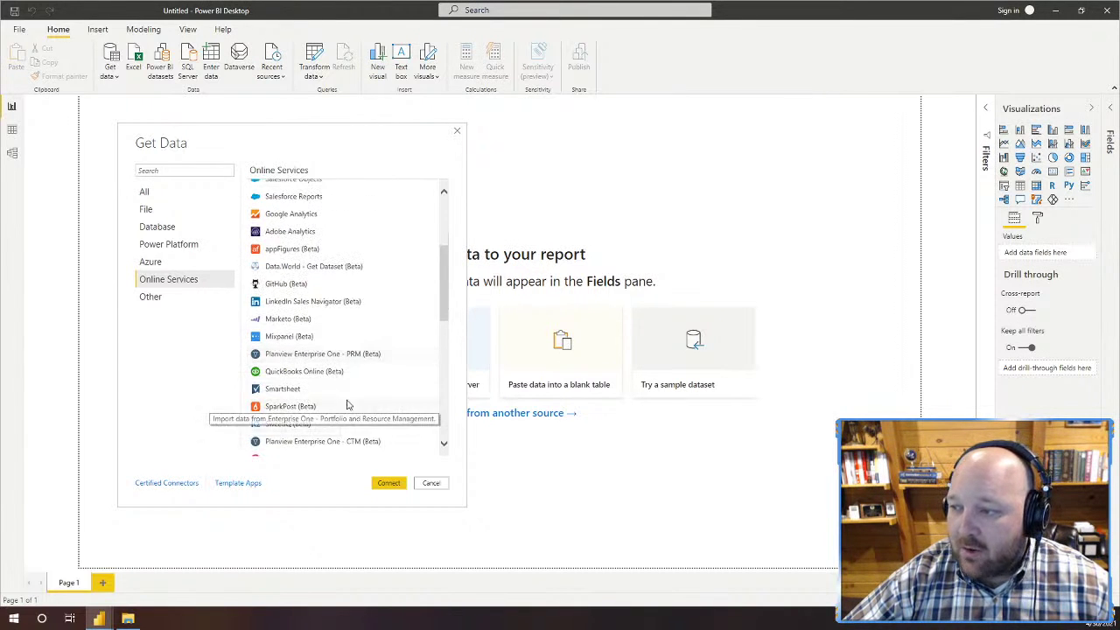
scroll(297, 346, "down", 1)
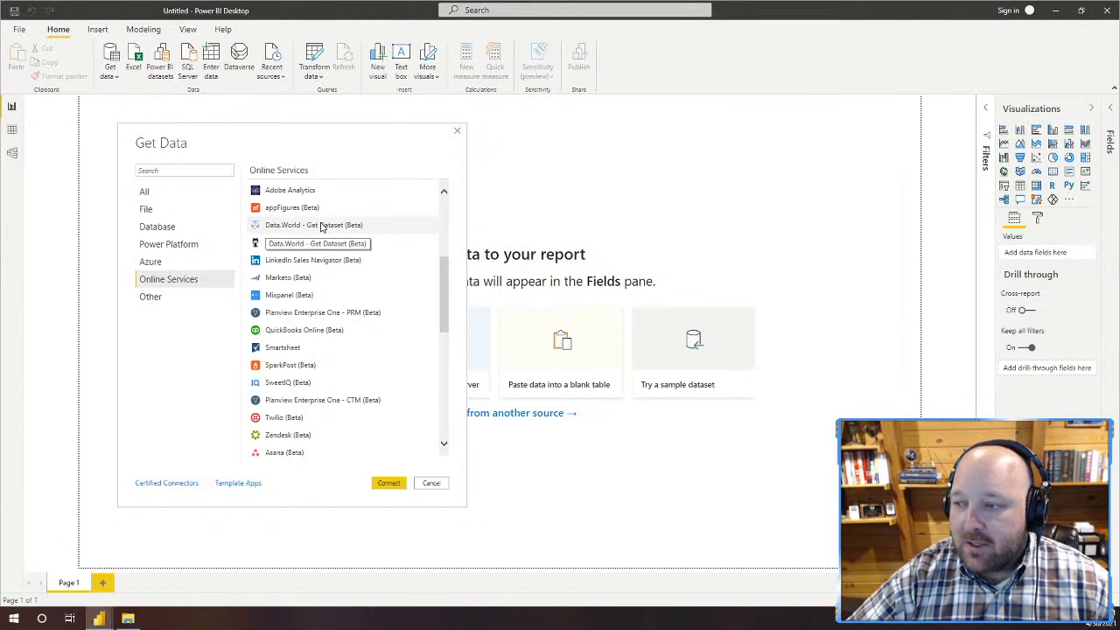
scroll(336, 345, "up", 3)
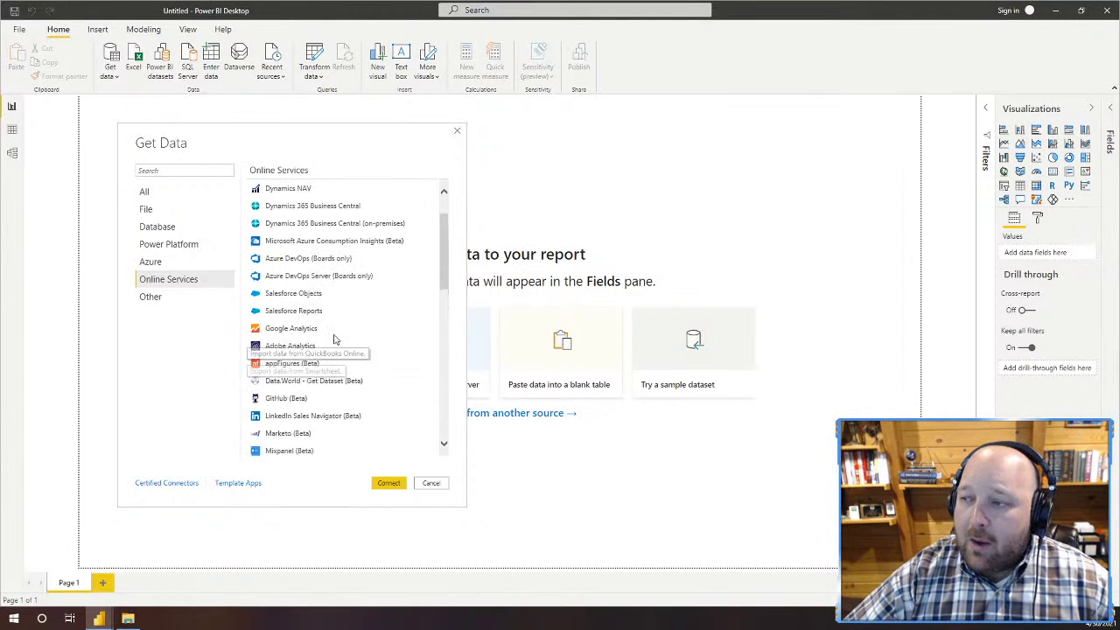
scroll(336, 341, "down", 2)
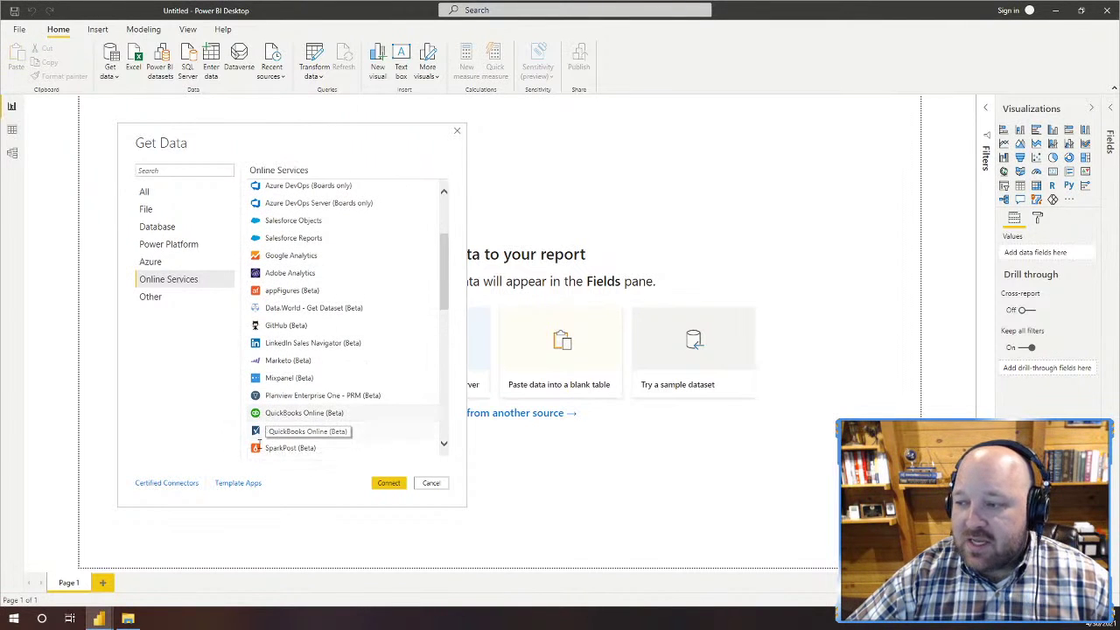
Step: Open the Intuit sign-in page through the QuickBooks Online (Beta) connector to inspect it, and cancel the connection
left_click(276, 415)
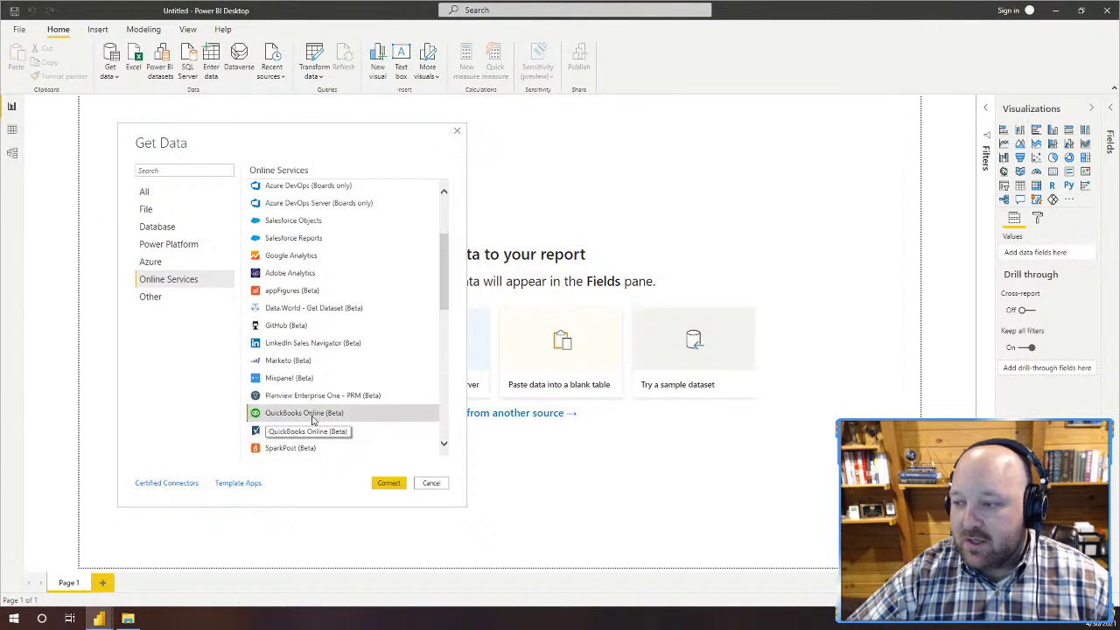
left_click(389, 483)
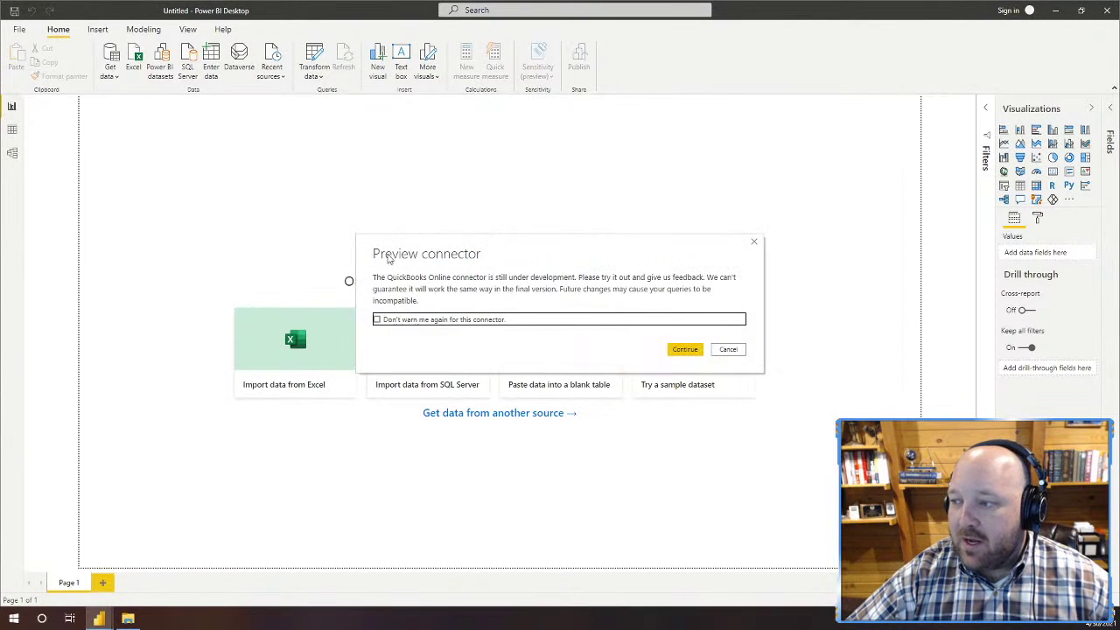
left_click_drag(410, 253, 230, 169)
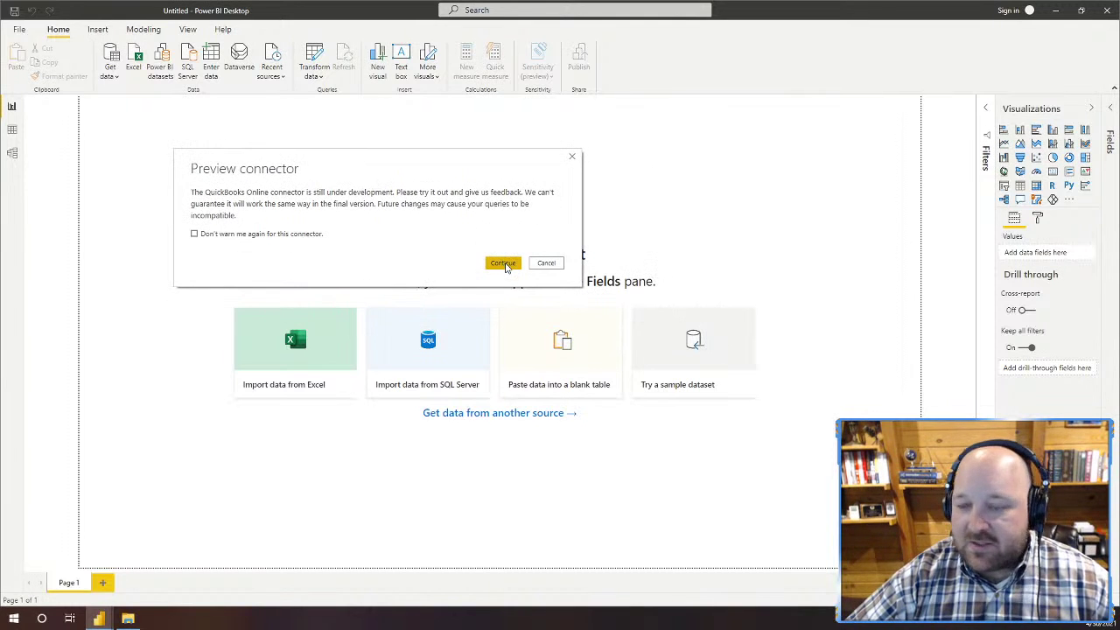
left_click(504, 264)
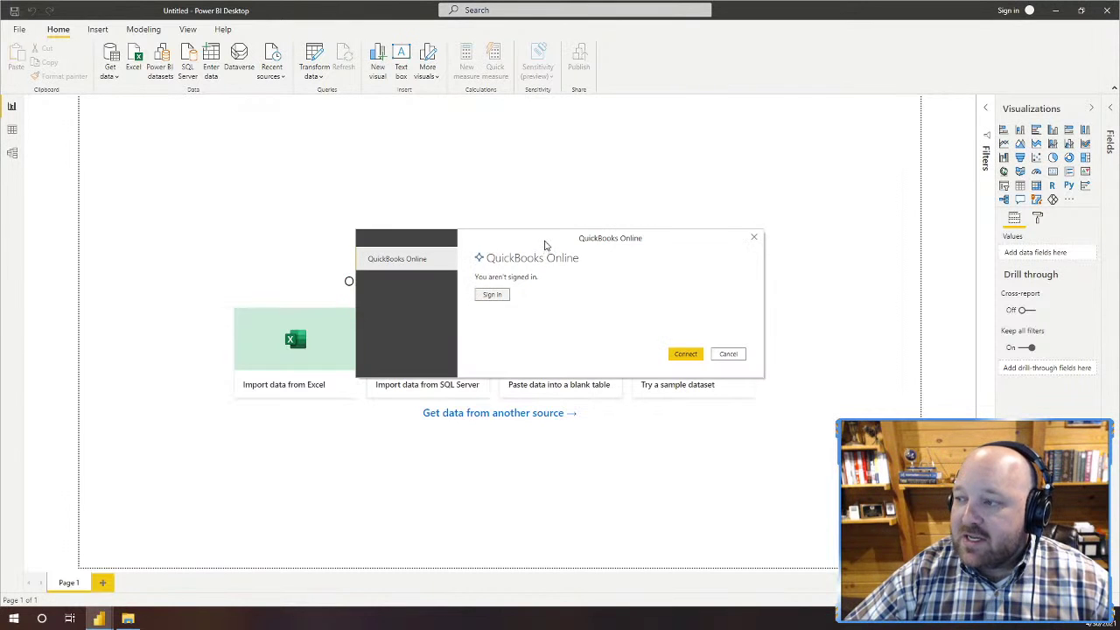
left_click_drag(546, 242, 373, 155)
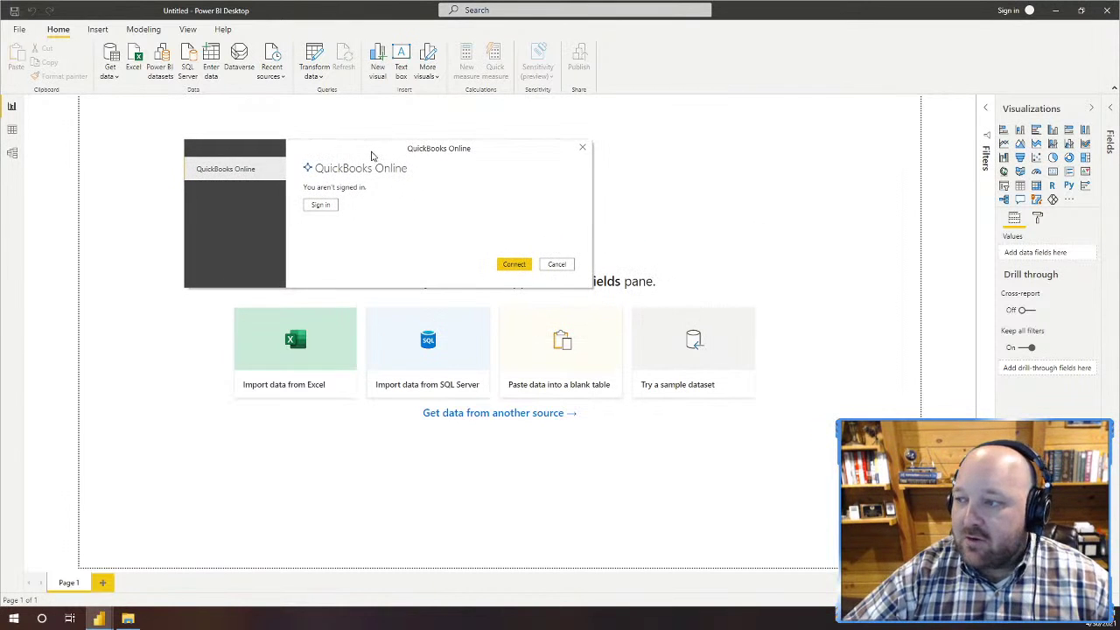
left_click(315, 208)
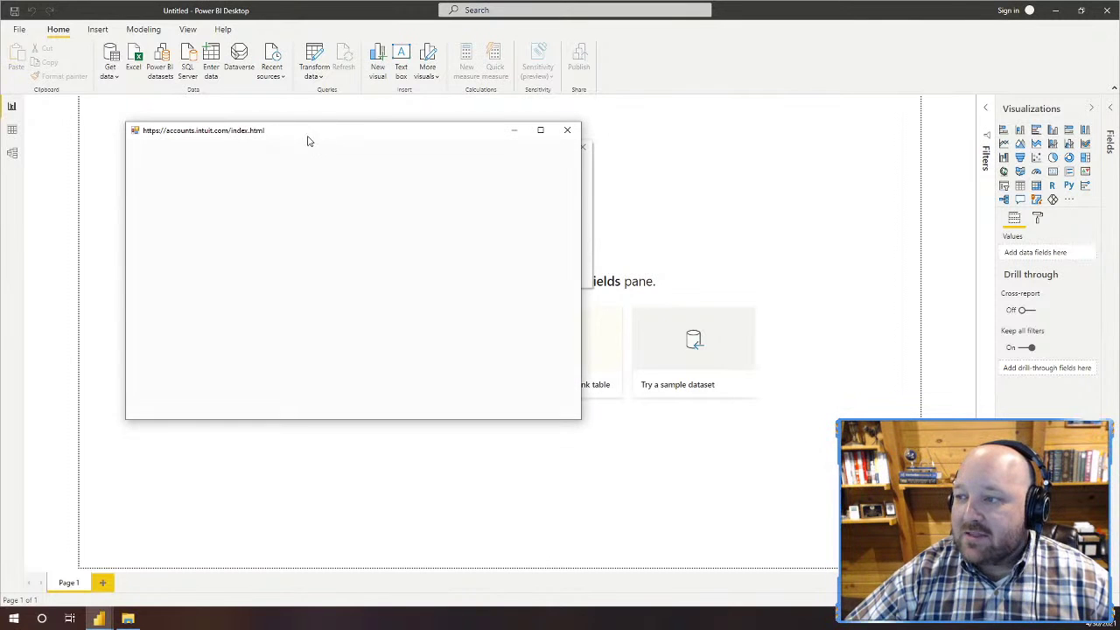
left_click_drag(294, 140, 288, 110)
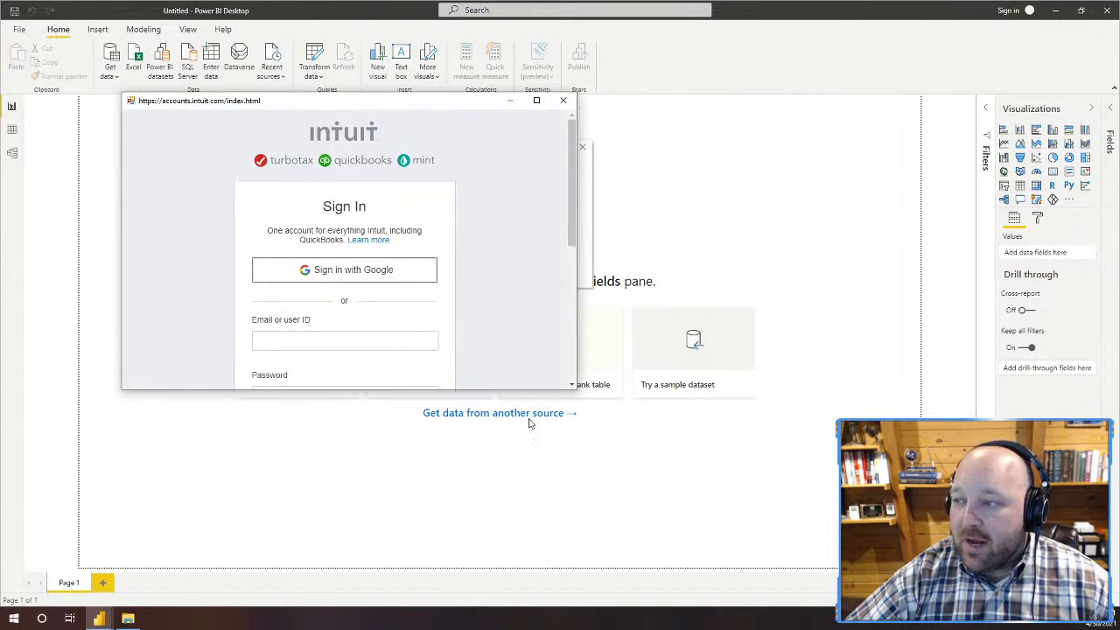
left_click_drag(535, 391, 495, 595)
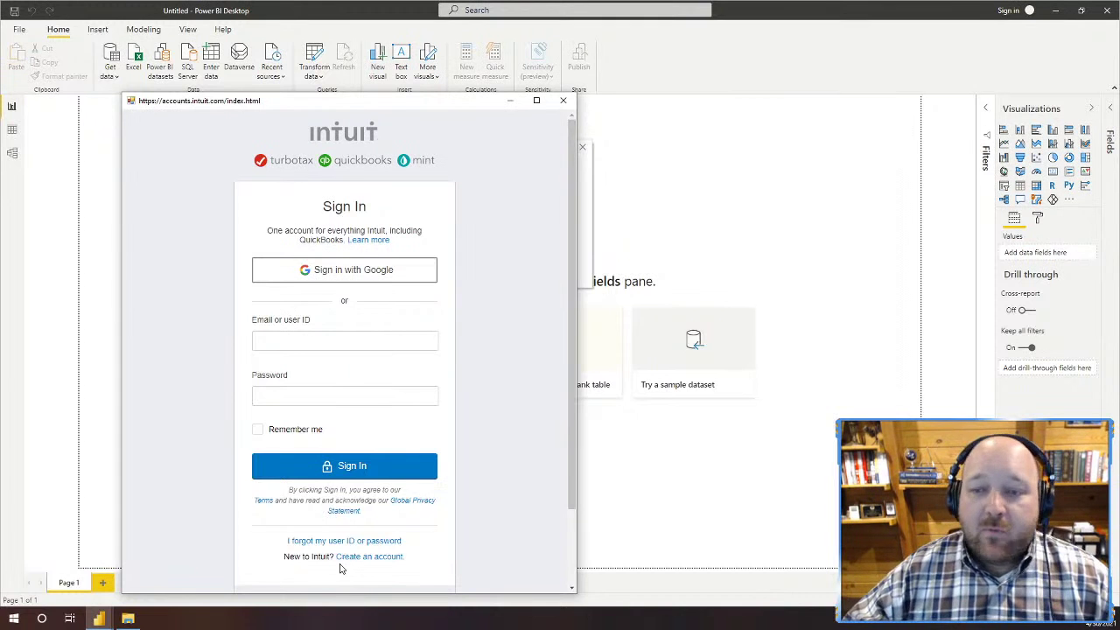
left_click(564, 101)
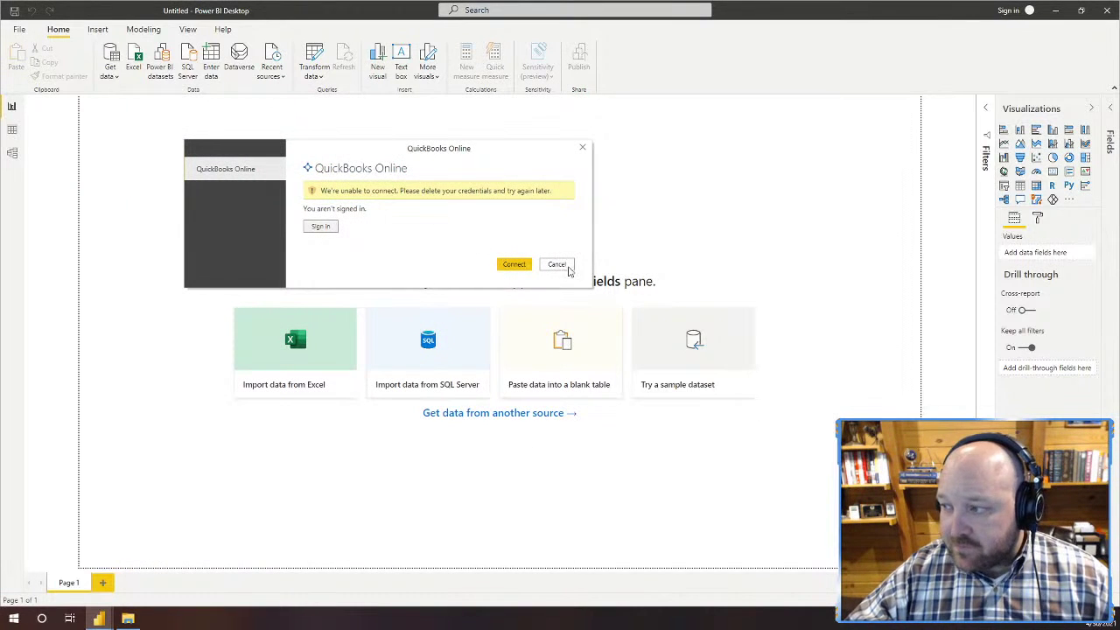
left_click(557, 264)
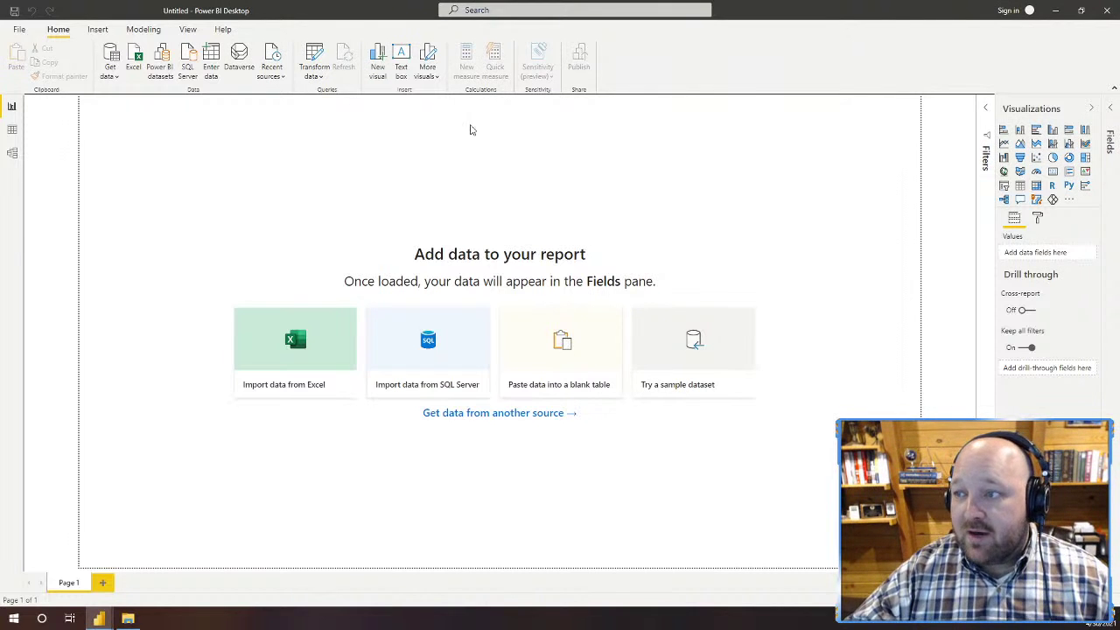
Step: Reopen the full list of data sources and look through the Online Services connectors down to Zoho Creator
left_click(114, 54)
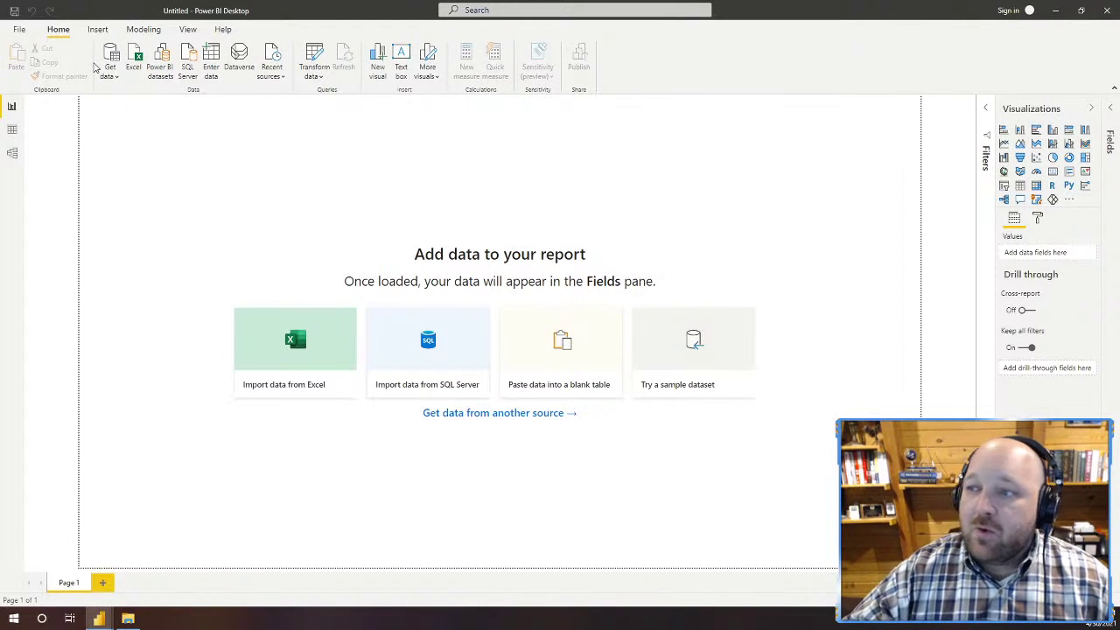
left_click_drag(568, 130, 275, 120)
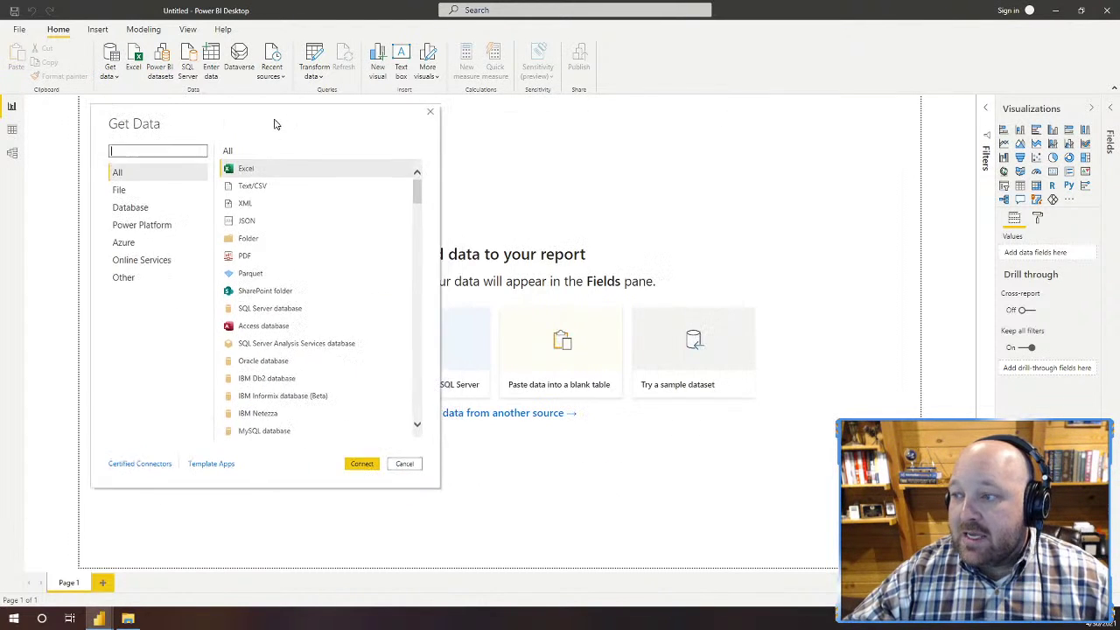
left_click(167, 261)
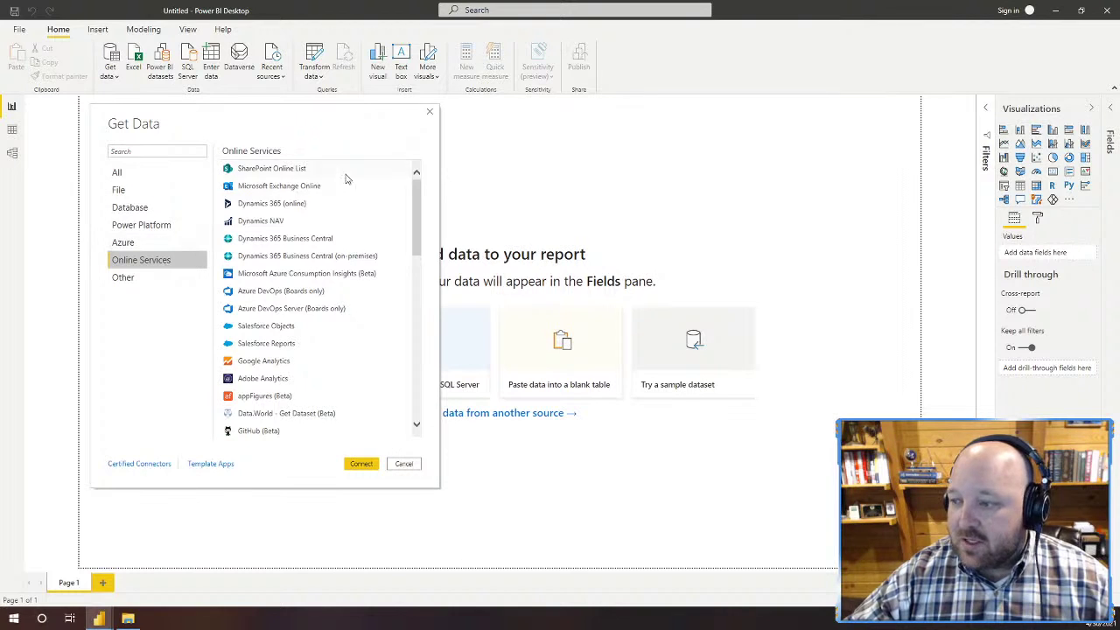
scroll(341, 292, "down", 5)
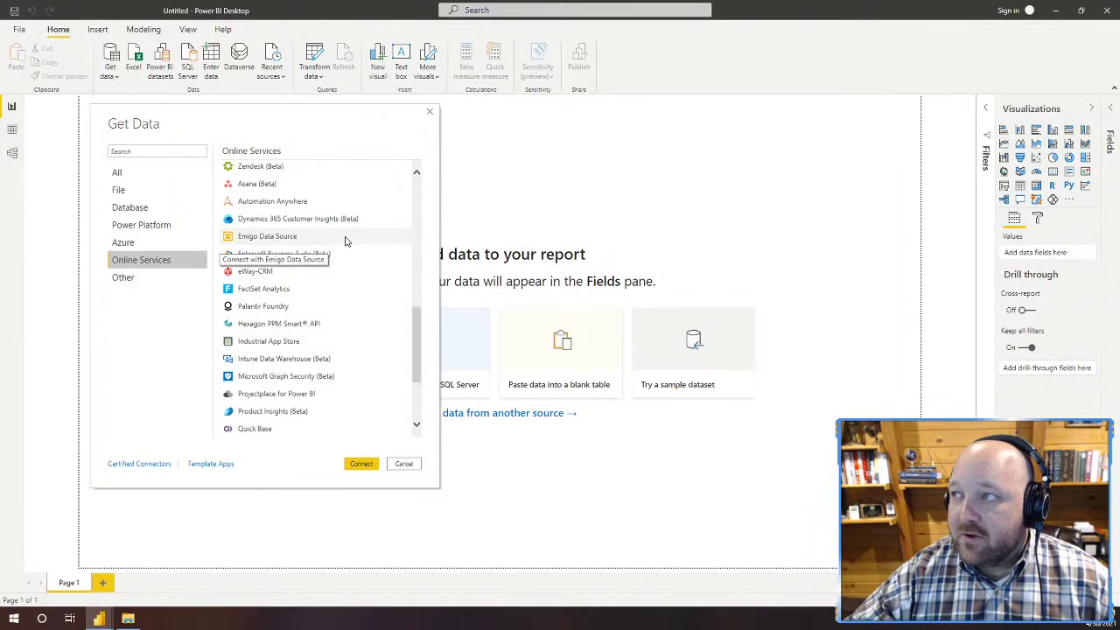
scroll(345, 242, "down", 3)
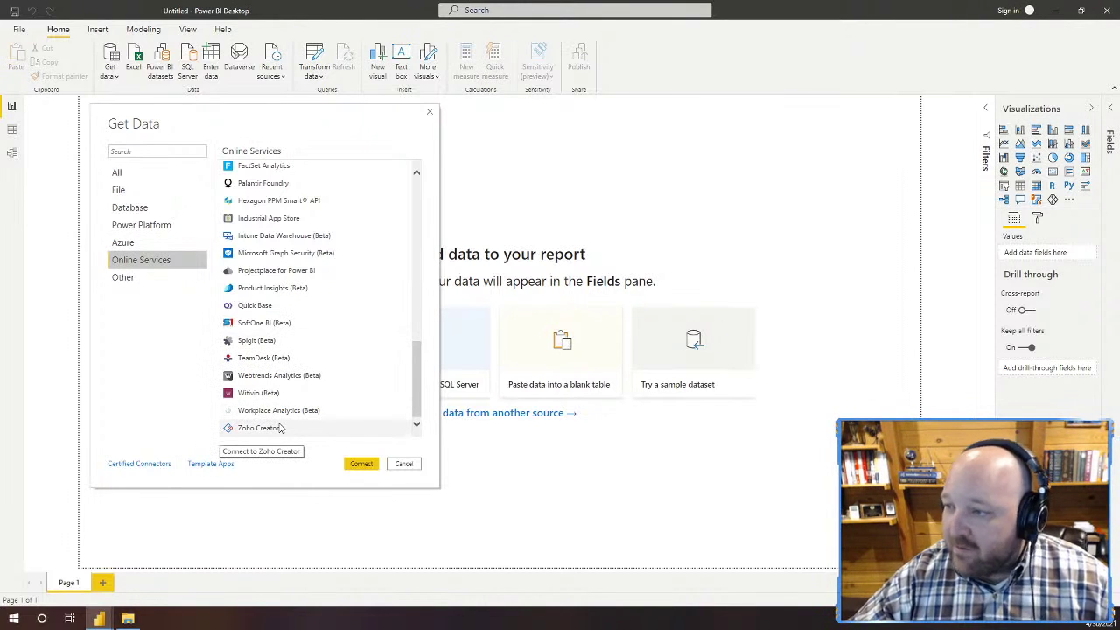
scroll(278, 428, "up", 3)
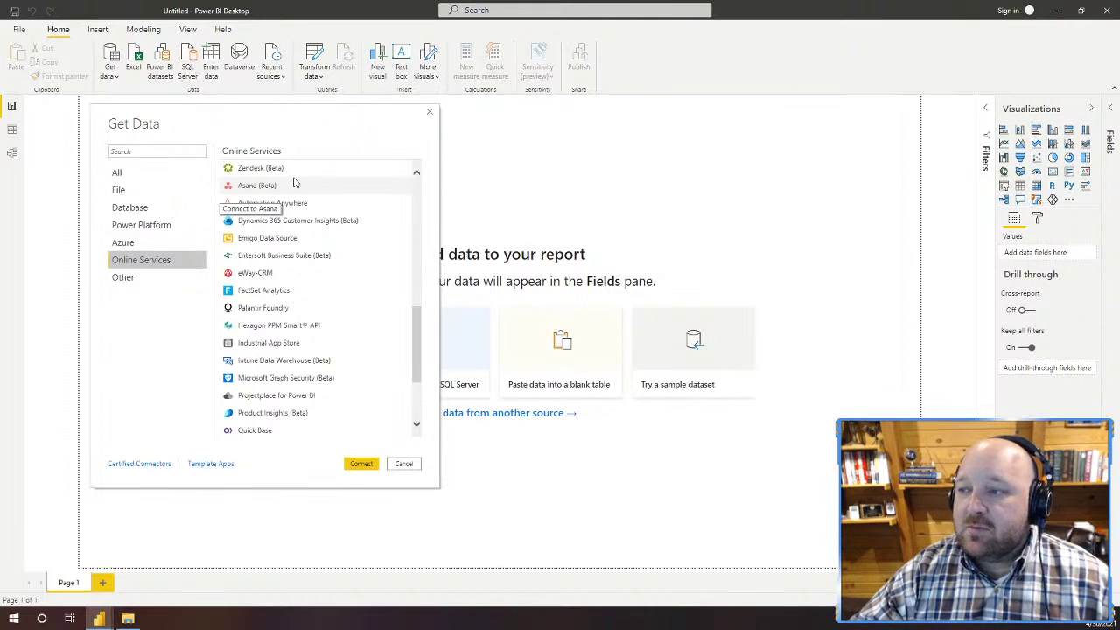
scroll(295, 182, "up", 1)
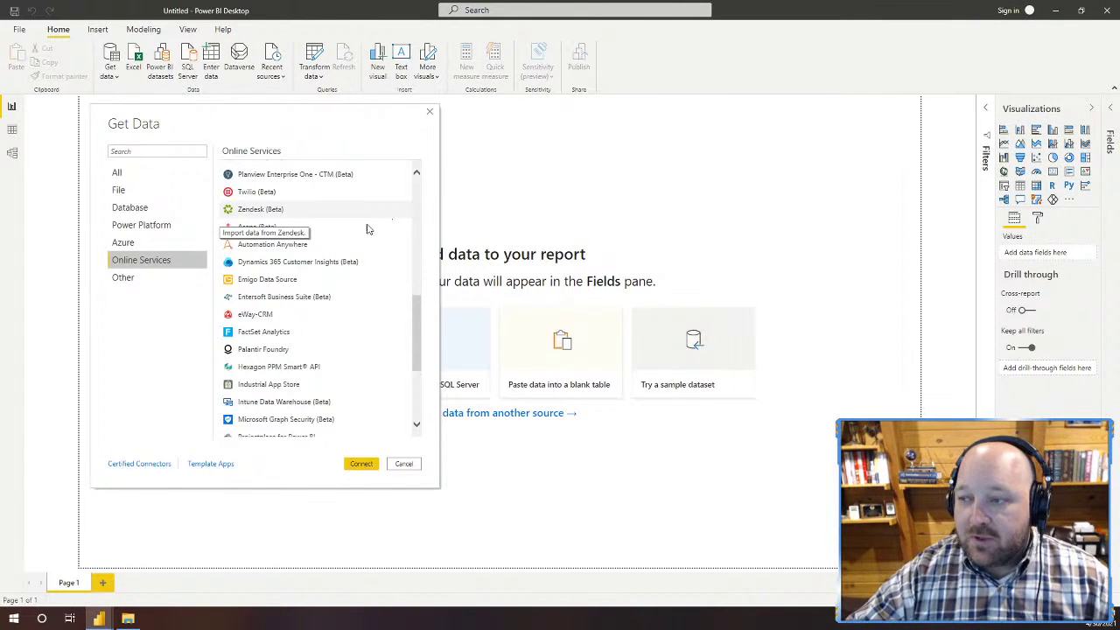
Step: Examine the Azure and Power Platform connector categories, and leave the data source list without connecting
left_click(149, 244)
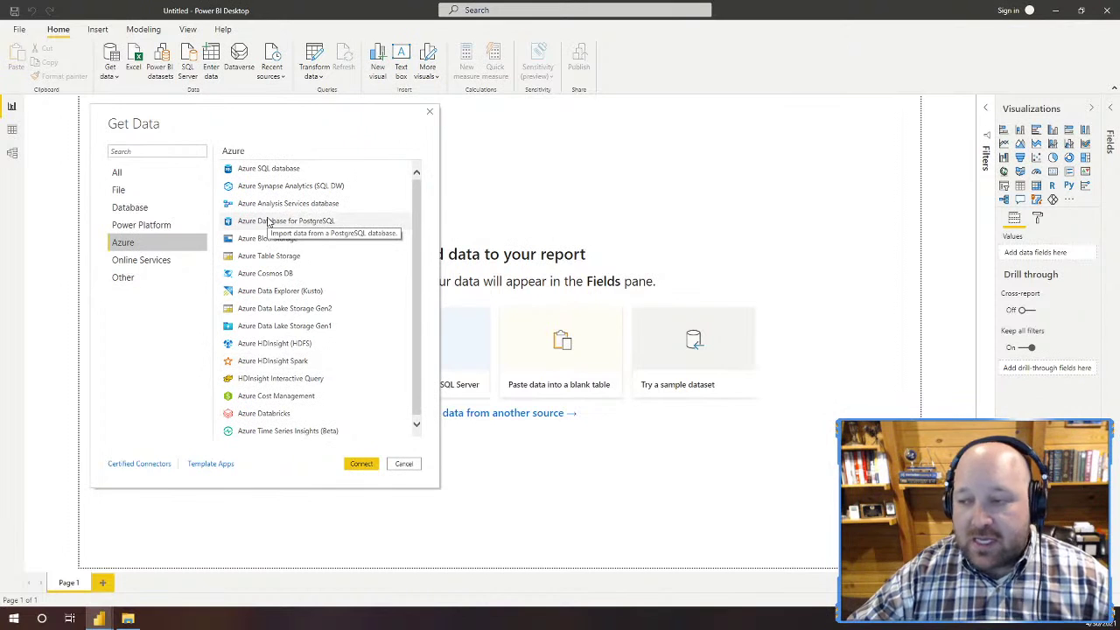
left_click(155, 227)
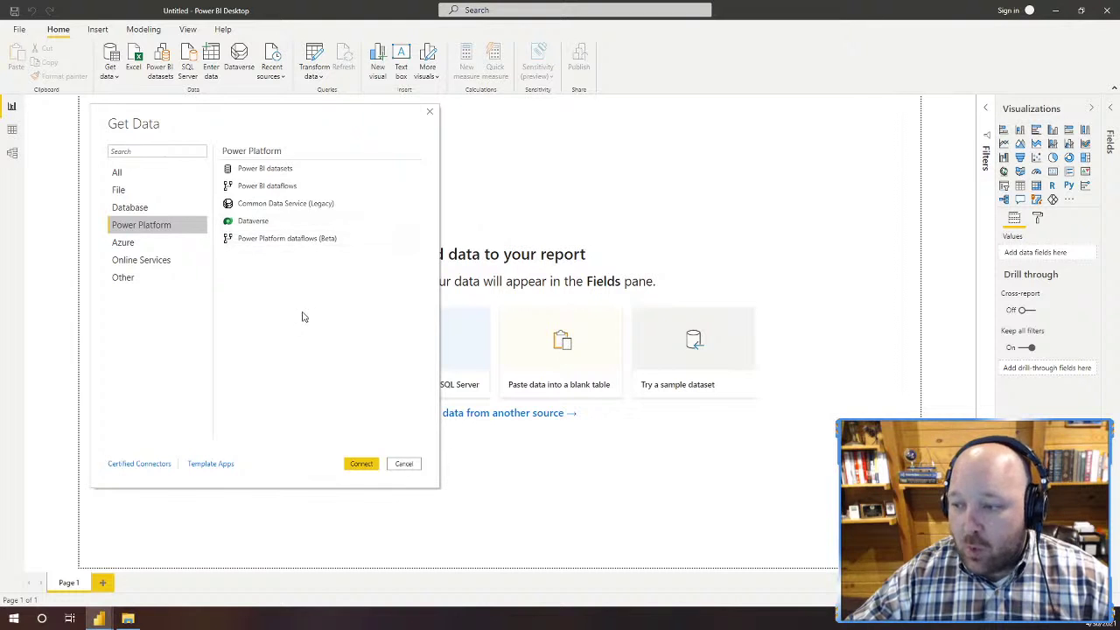
left_click(407, 464)
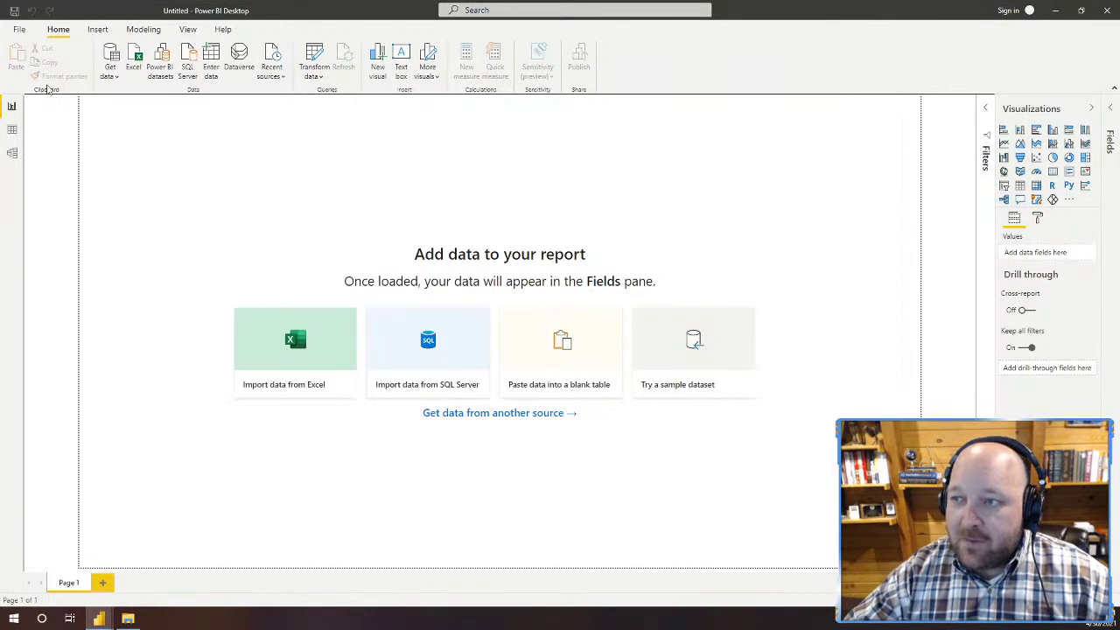
Step: Examine the Preview features list in the program's global options, and close the options without changing anything
left_click(19, 29)
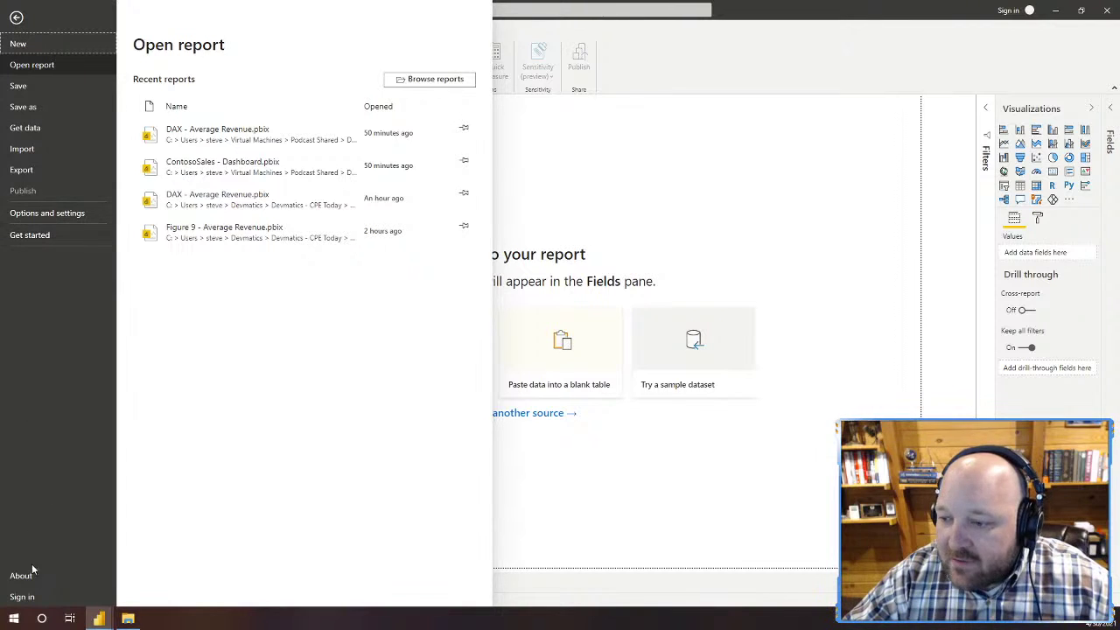
left_click(83, 217)
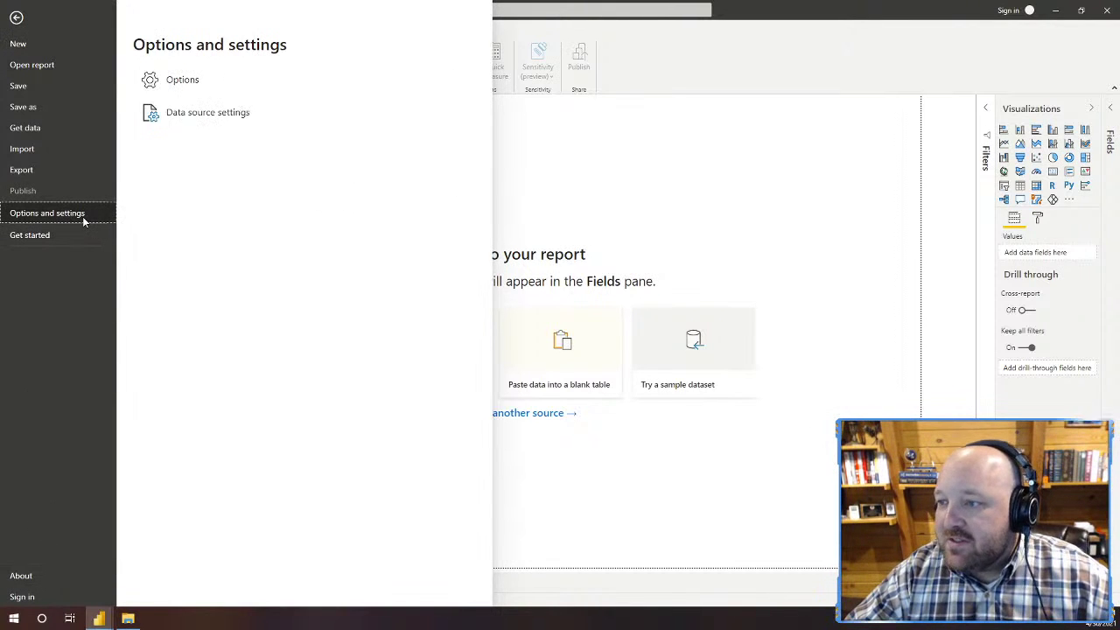
left_click(202, 82)
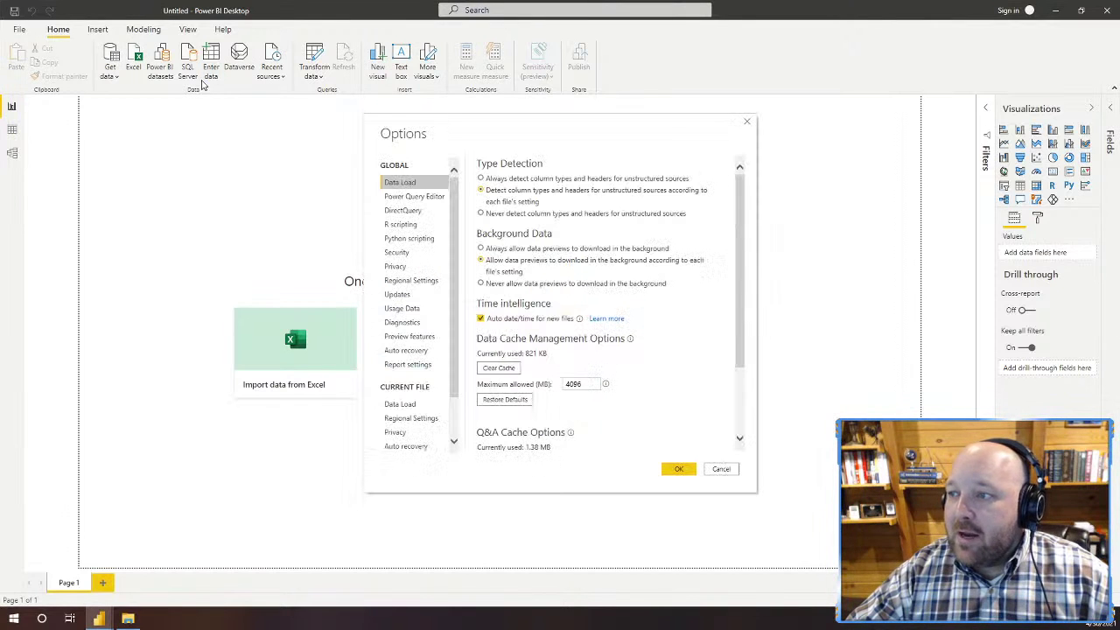
left_click_drag(371, 134, 232, 133)
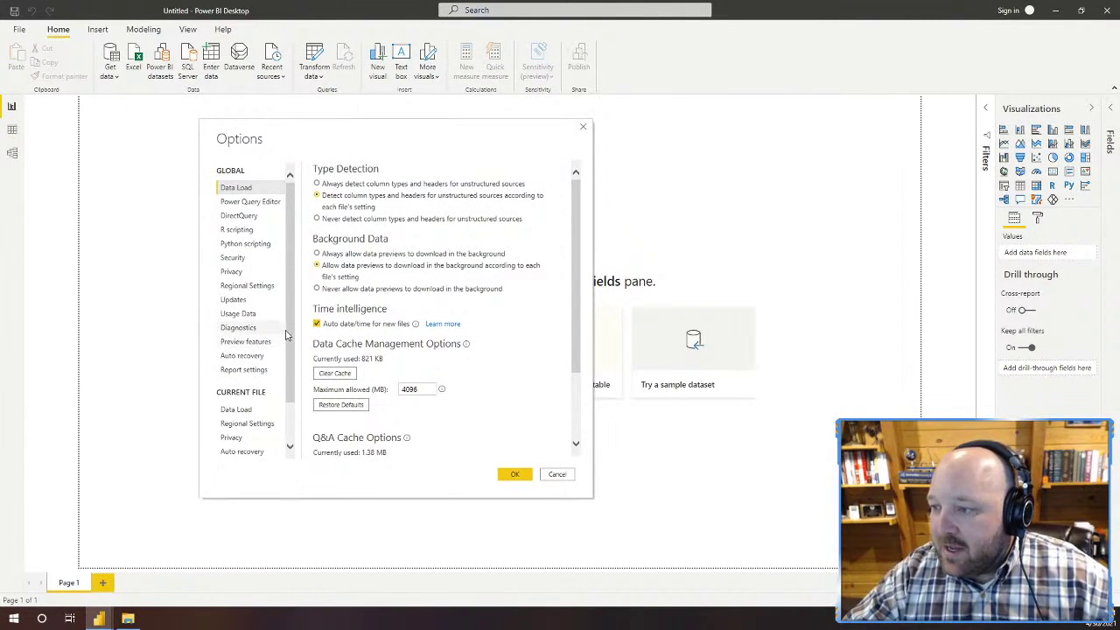
scroll(255, 375, "down", 2)
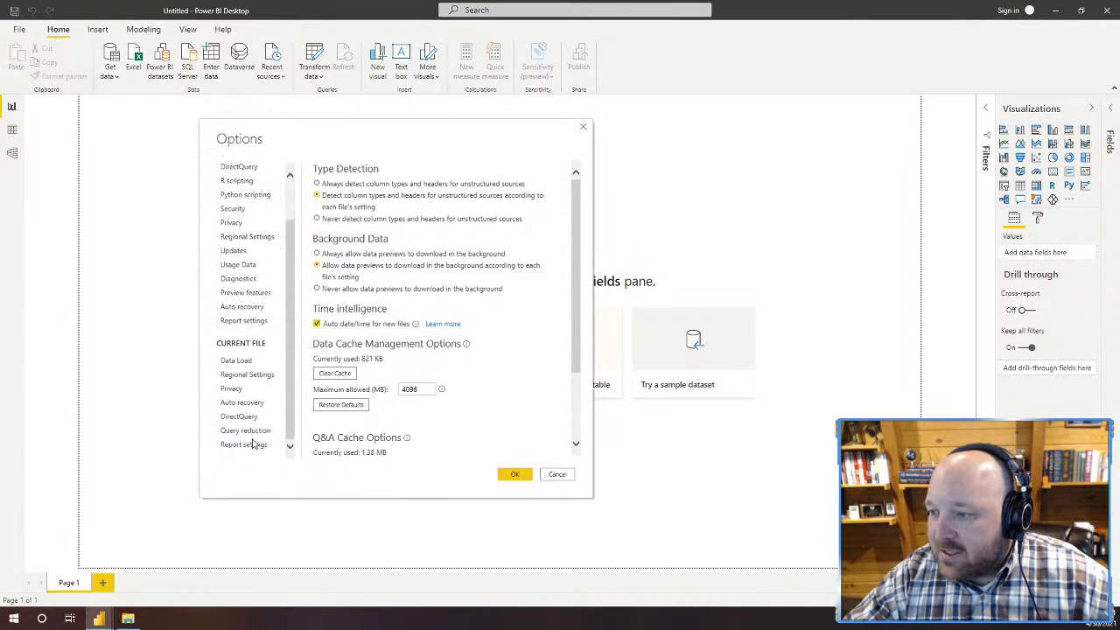
left_click(261, 294)
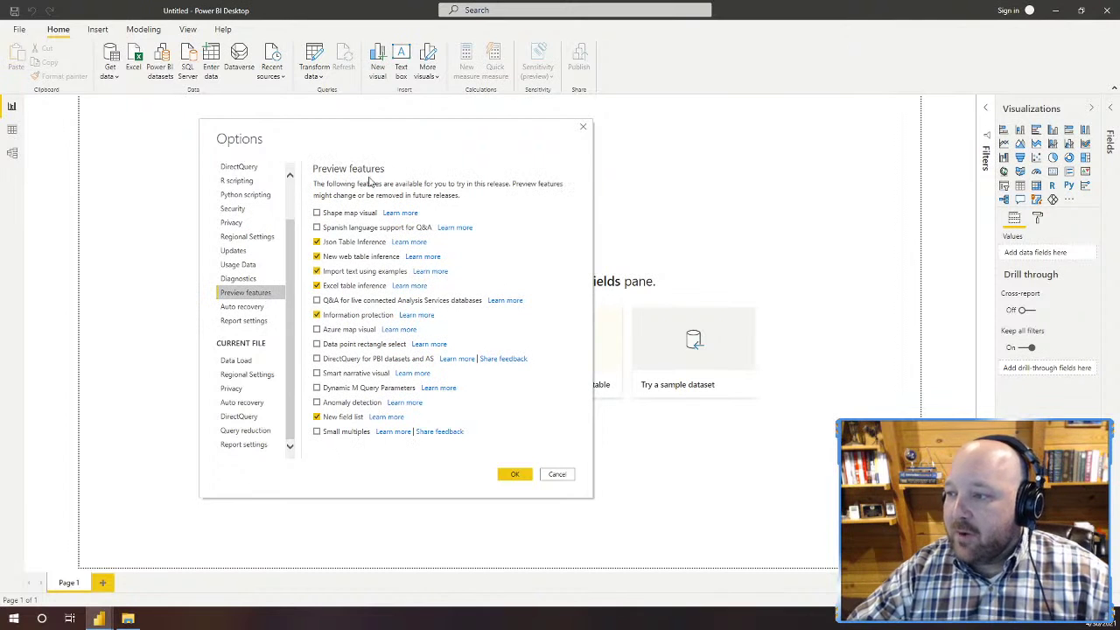
left_click_drag(317, 130, 241, 96)
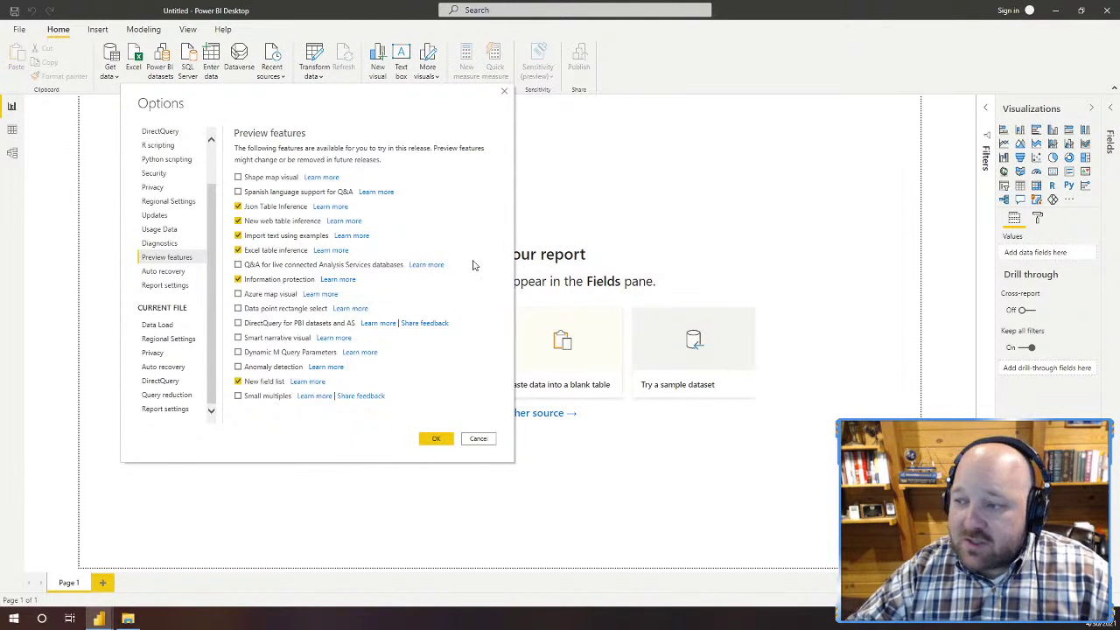
left_click(504, 94)
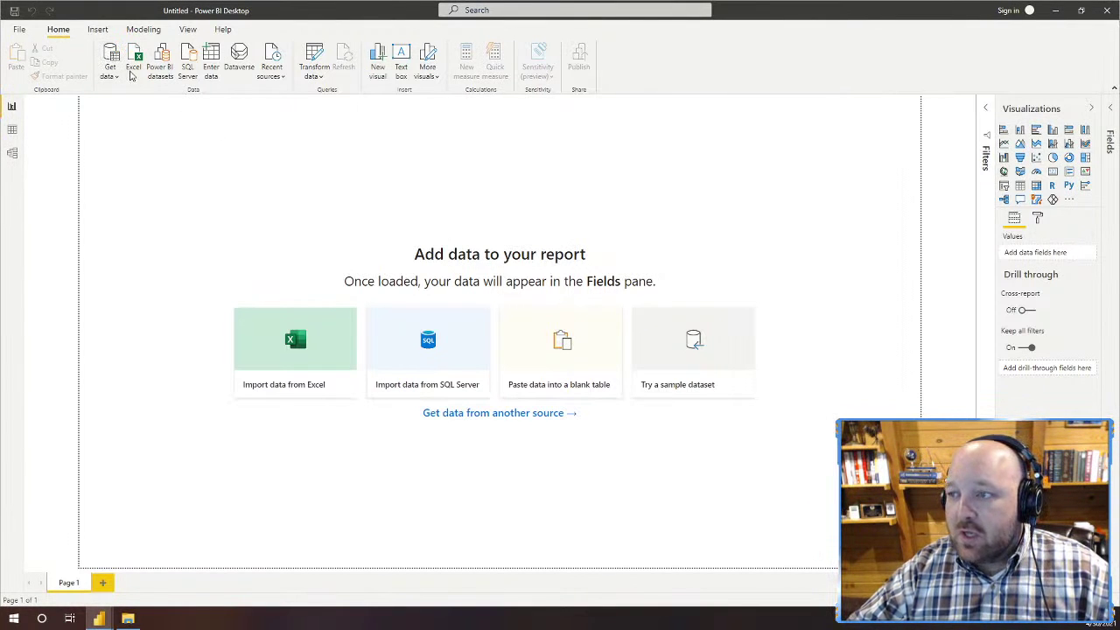
Step: Reopen the full data source list and examine the File connectors, including Folder and PDF
left_click(111, 56)
left_click_drag(460, 134, 221, 122)
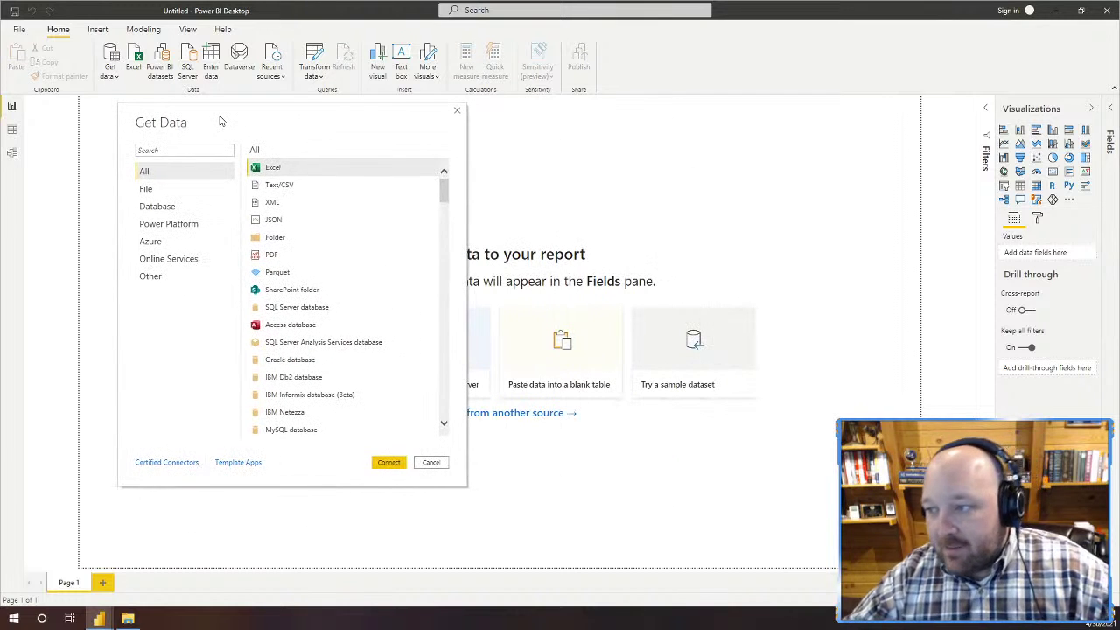
left_click(197, 194)
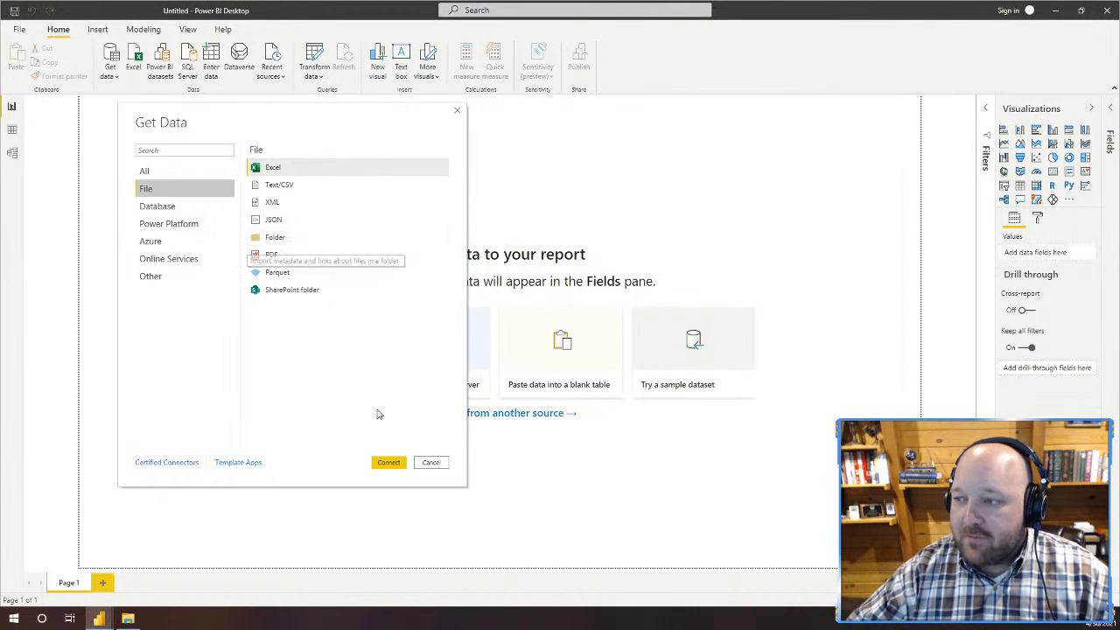
left_click(296, 239)
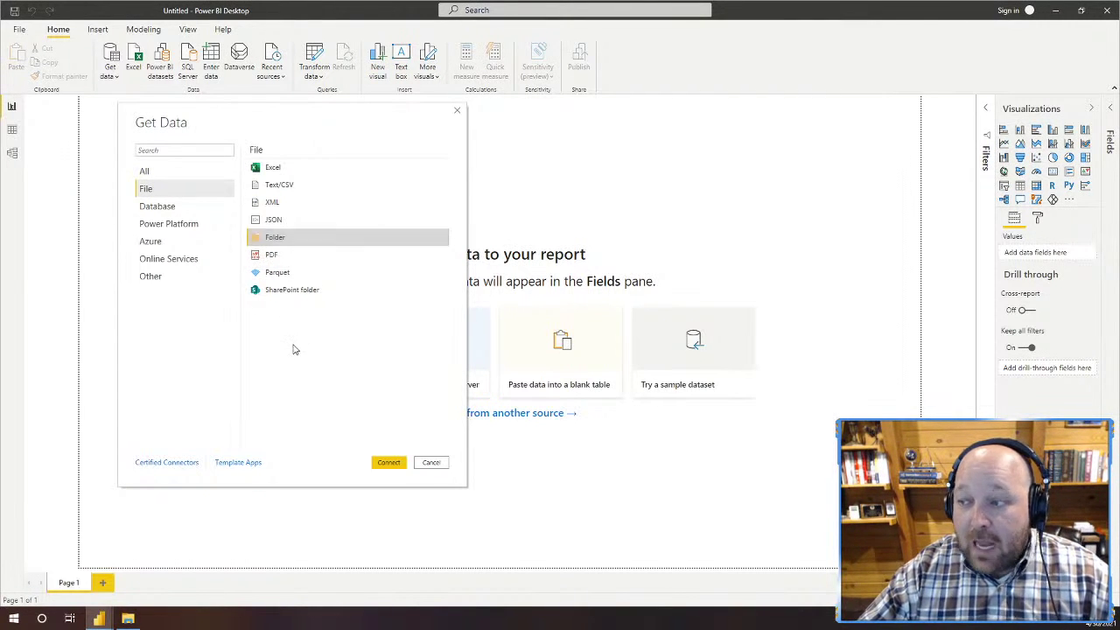
left_click(265, 254)
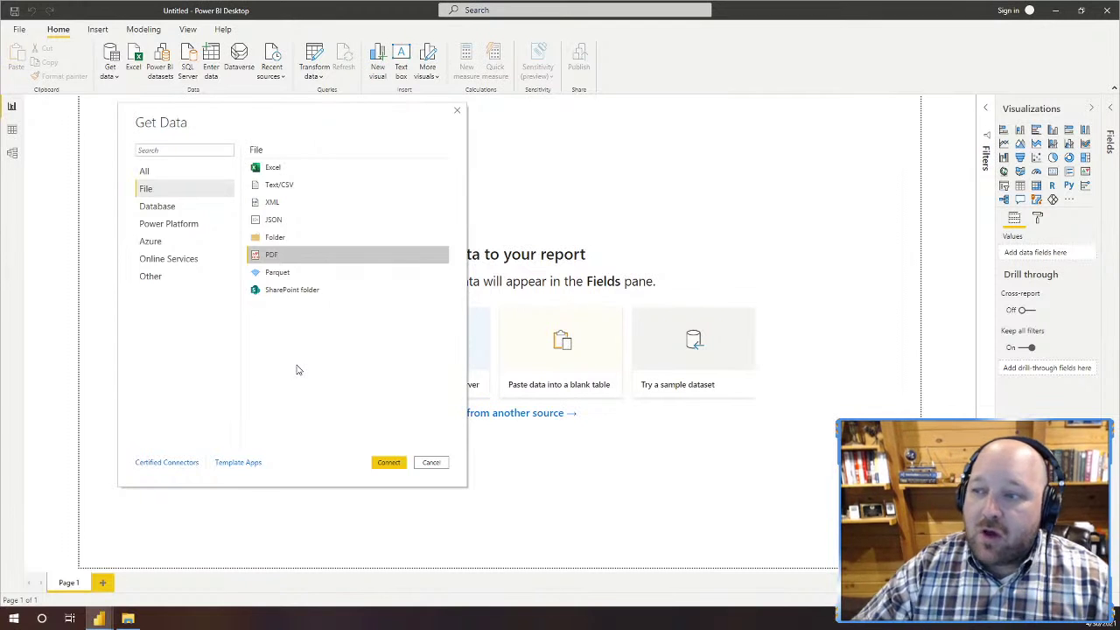
Step: Look through the Database connectors, including Access, MySQL, PostgreSQL and MariaDB
left_click(183, 213)
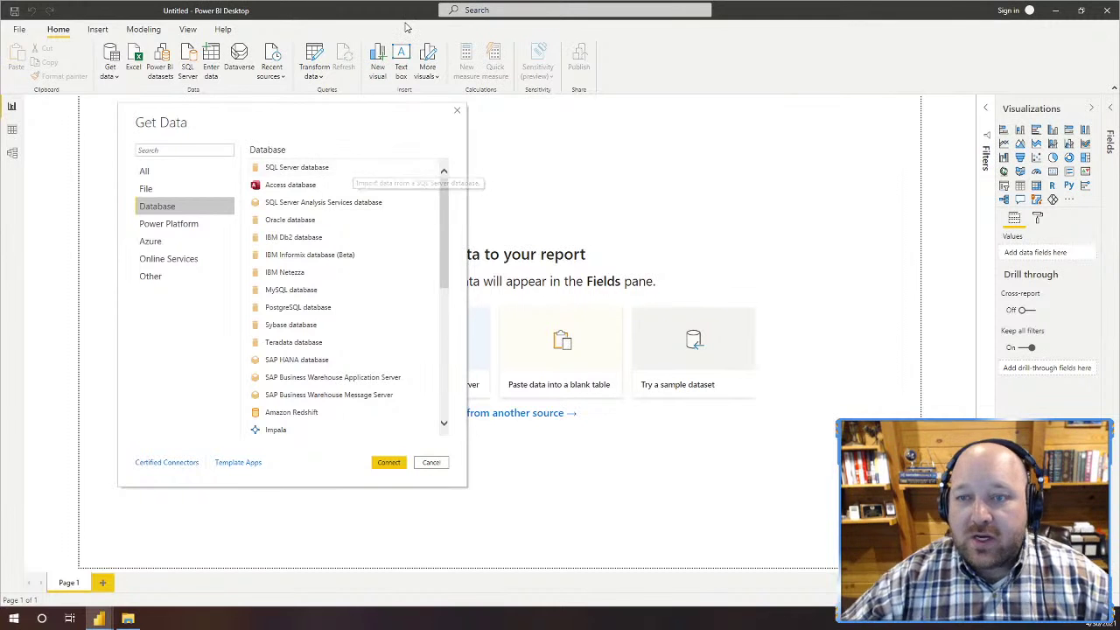
left_click(326, 185)
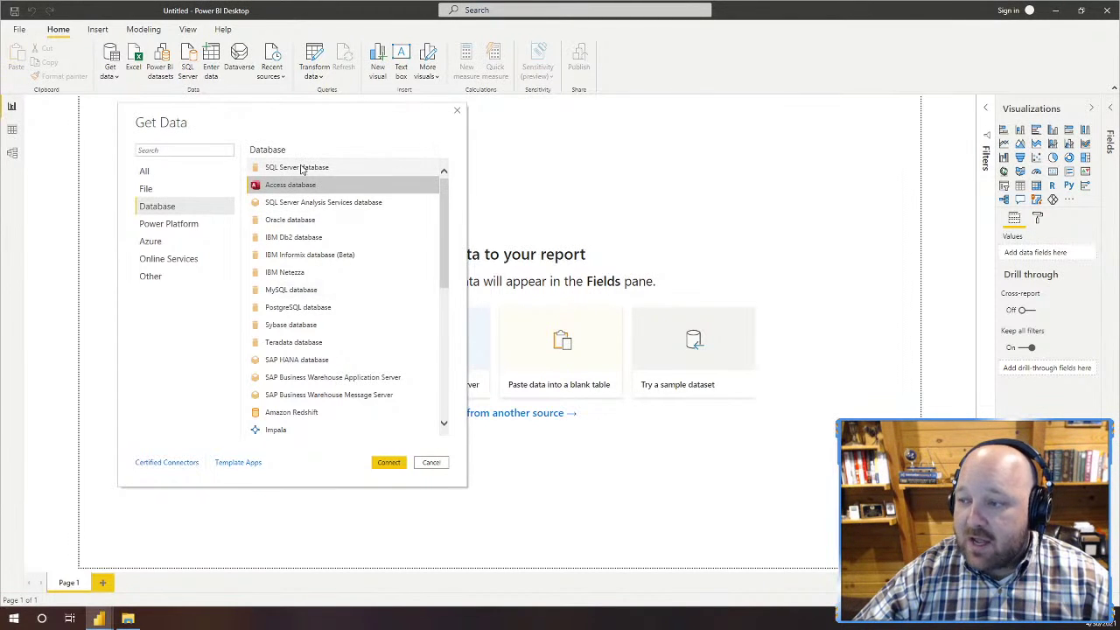
left_click(302, 294)
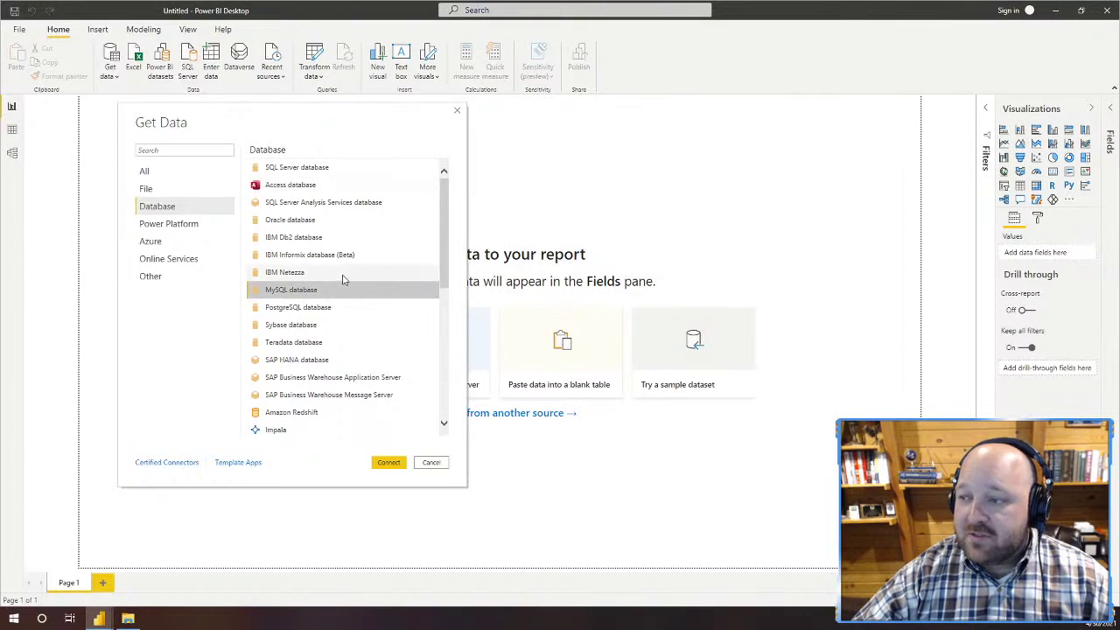
left_click(322, 308)
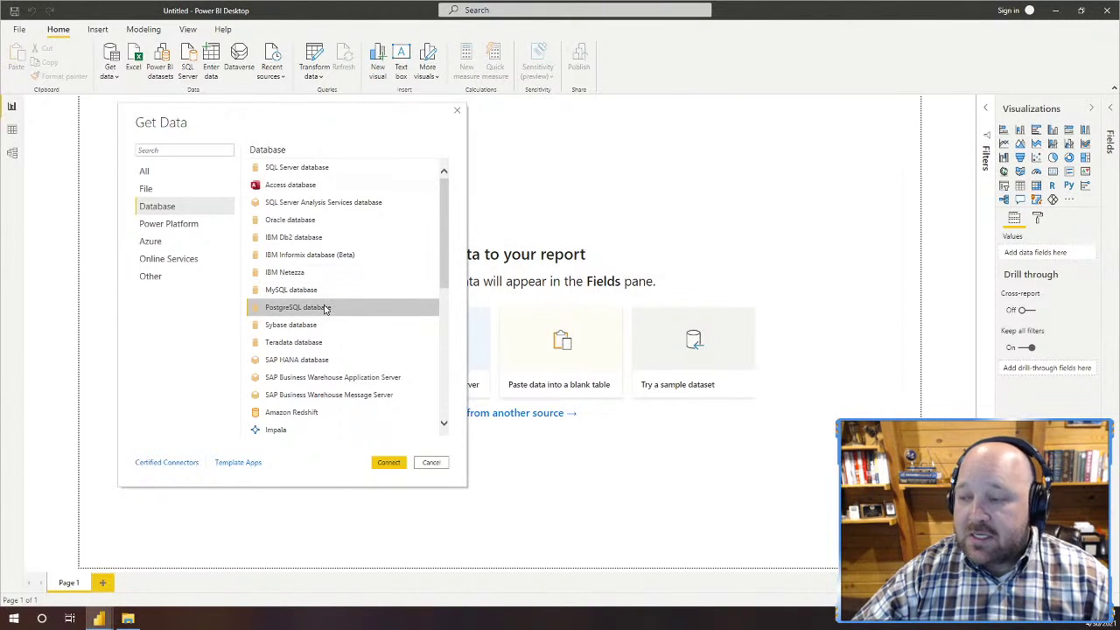
scroll(326, 308, "down", 2)
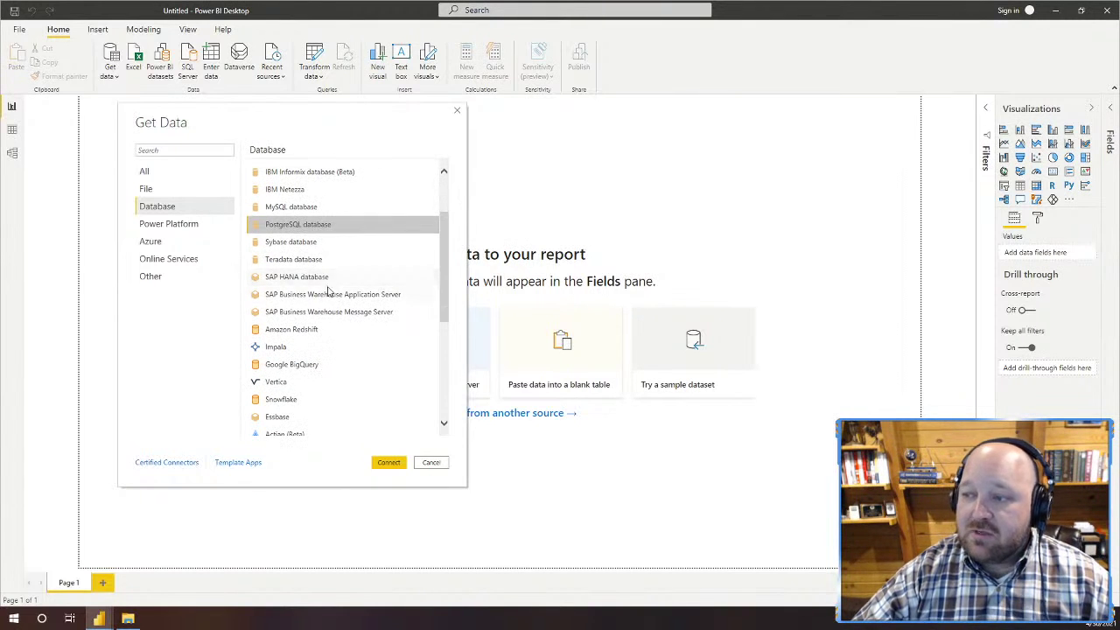
scroll(295, 354, "down", 1)
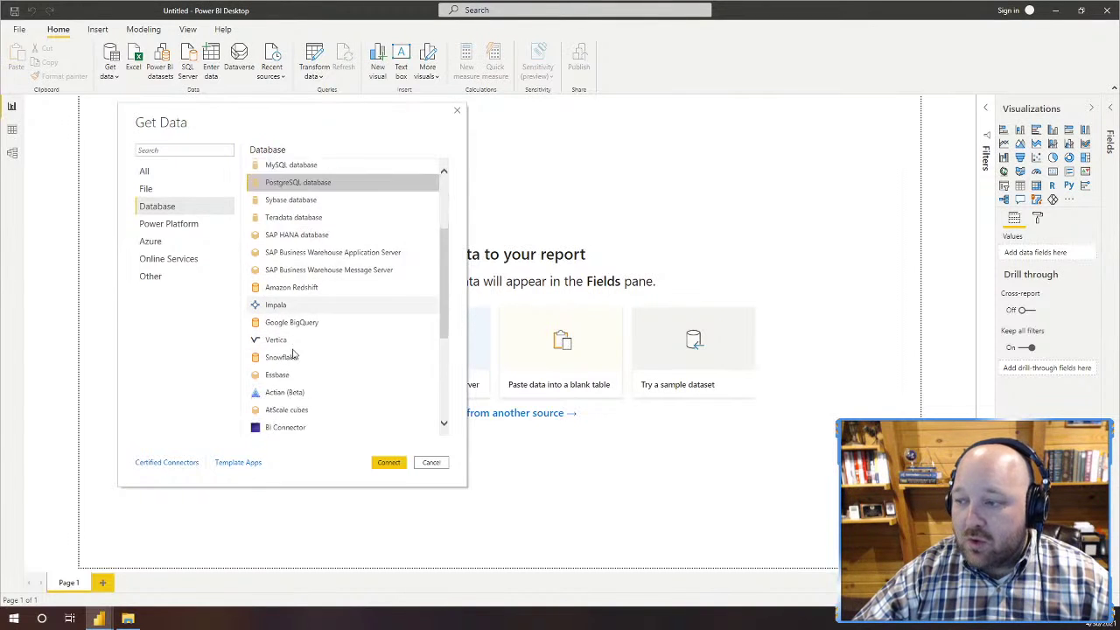
scroll(295, 355, "down", 4)
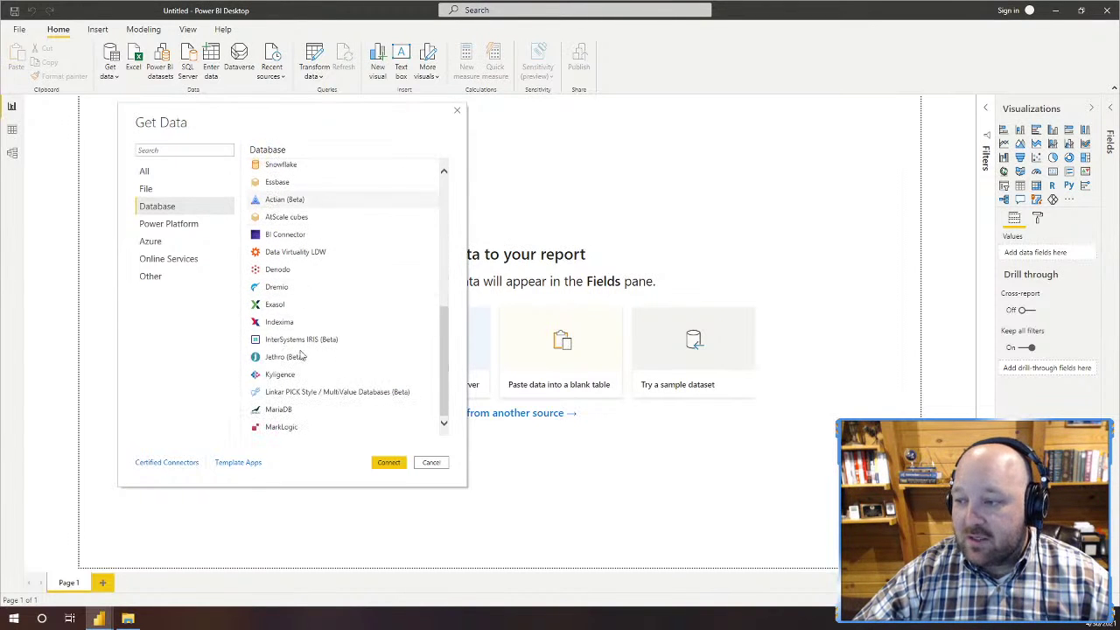
left_click(298, 410)
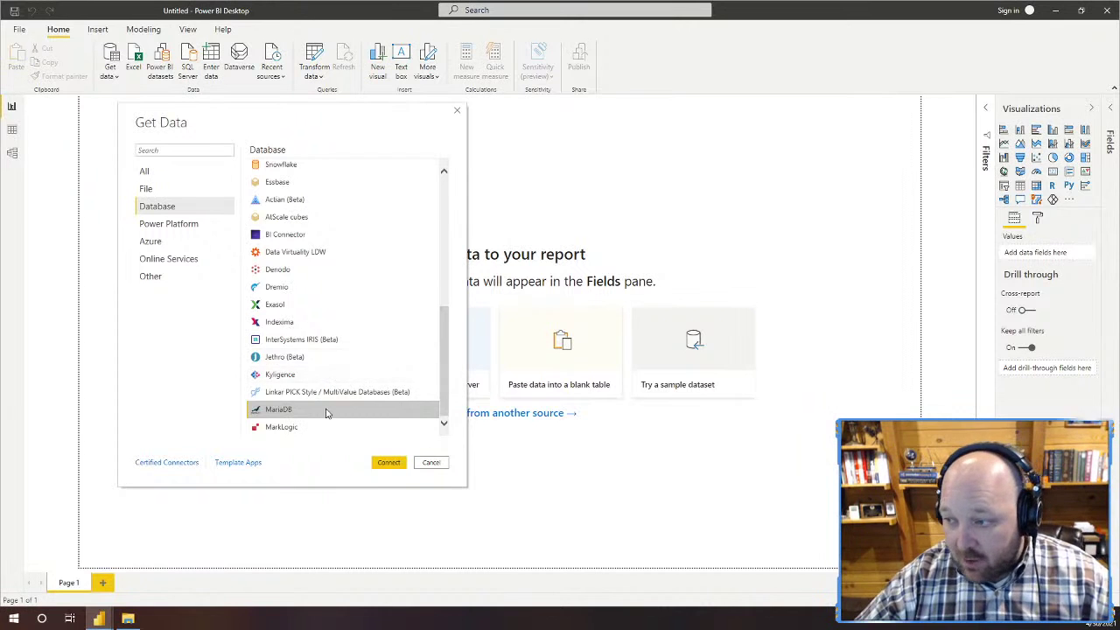
scroll(325, 411, "up", 5)
scroll(367, 374, "up", 2)
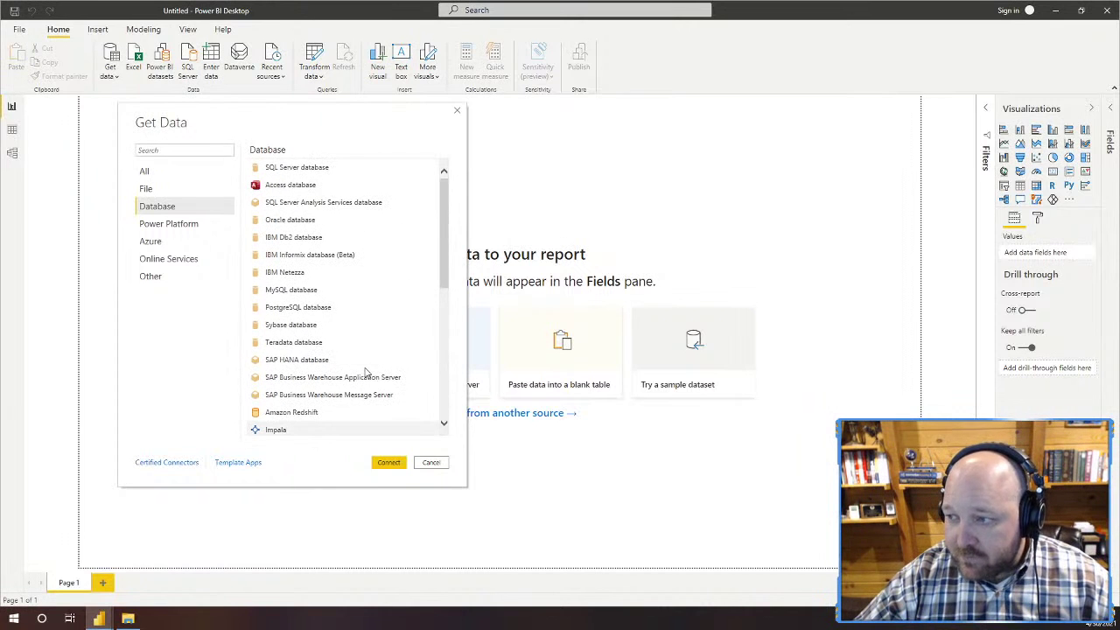
Step: Connect to the Excel workbook DimStores.xlsx in the Demo folder through the Excel file connector
left_click(162, 193)
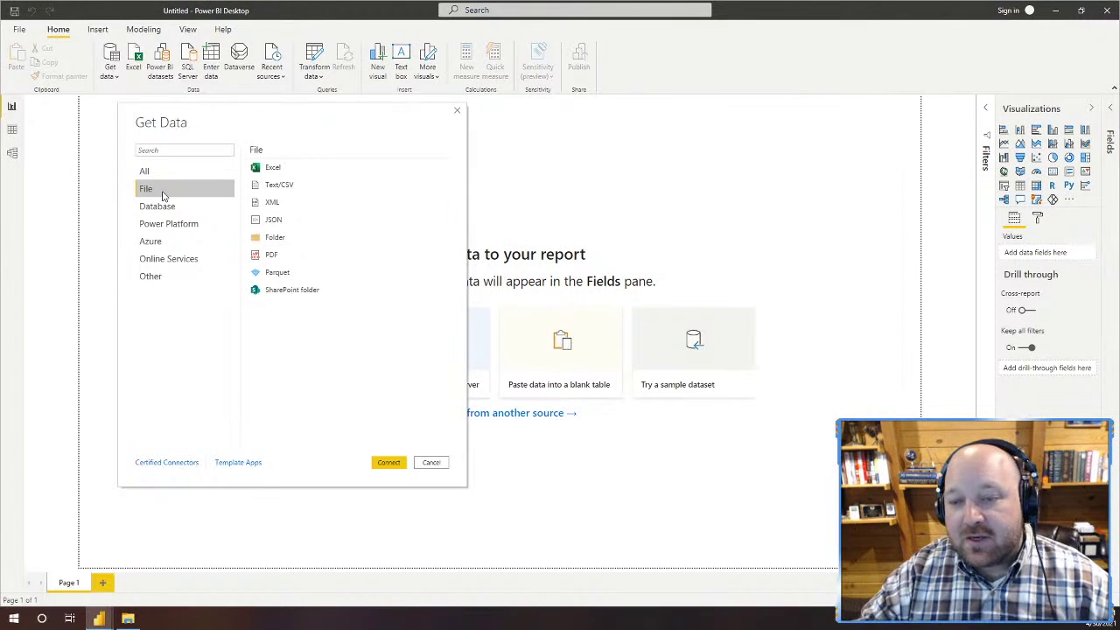
left_click(303, 174)
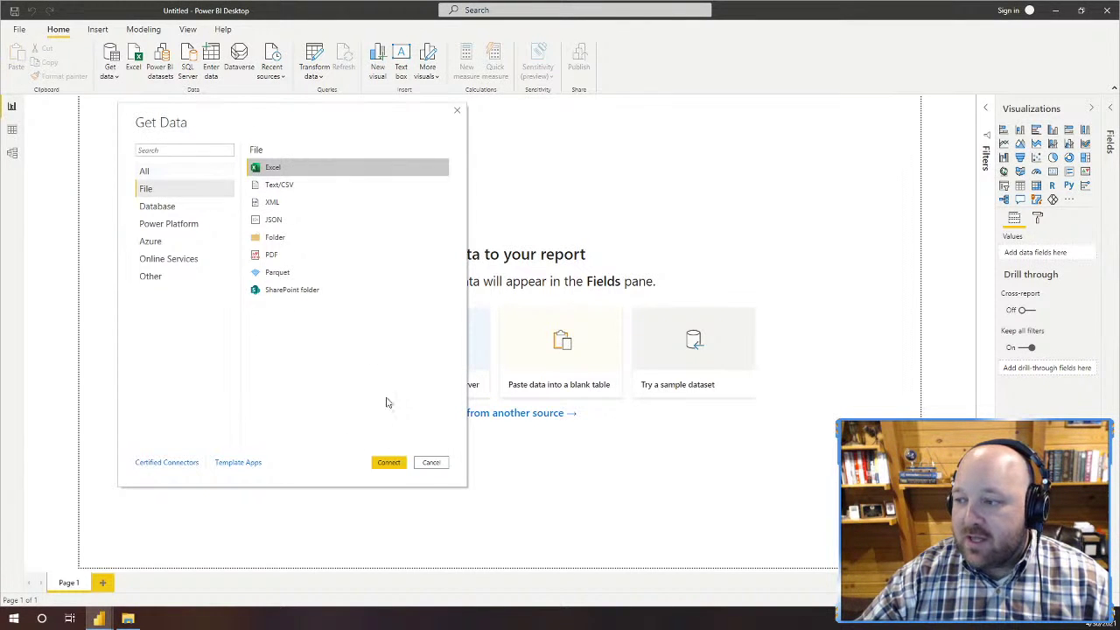
left_click(387, 465)
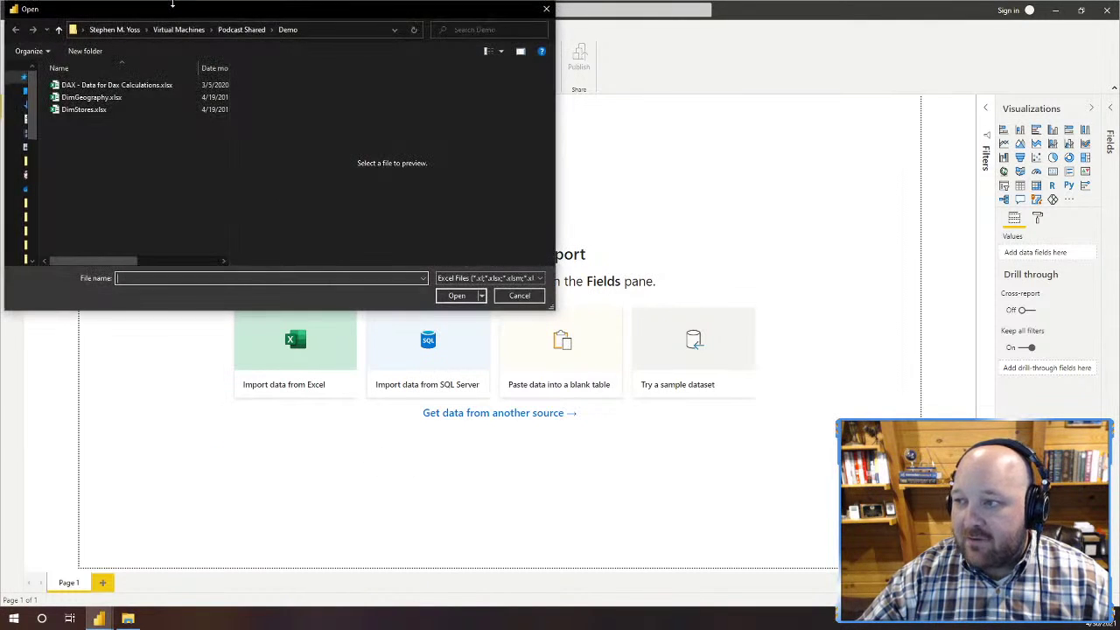
left_click_drag(166, 14, 261, 131)
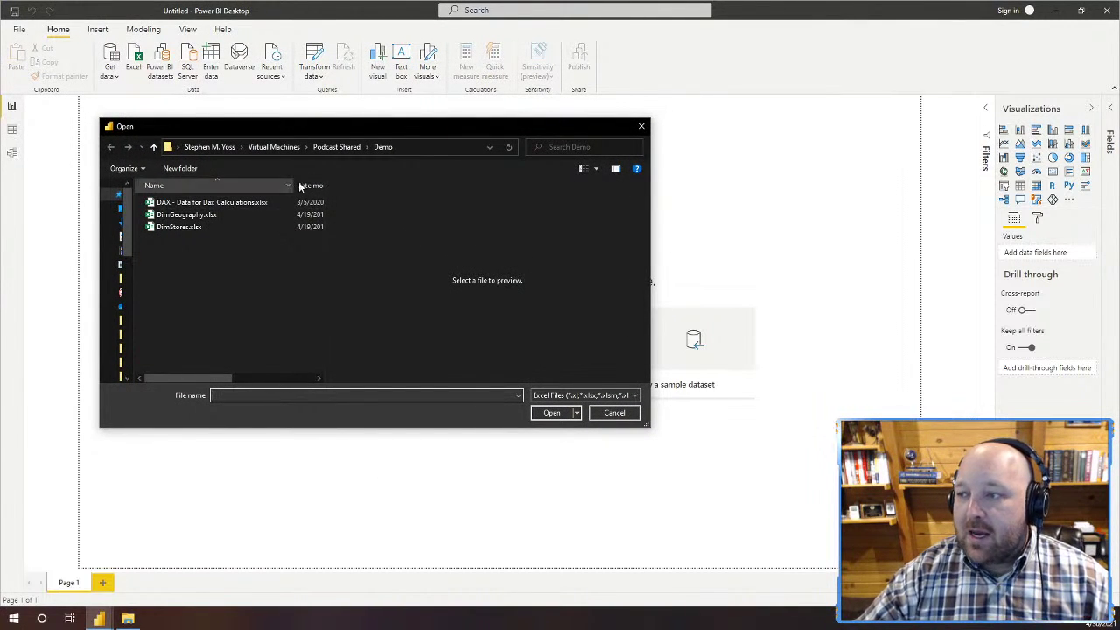
left_click(186, 214)
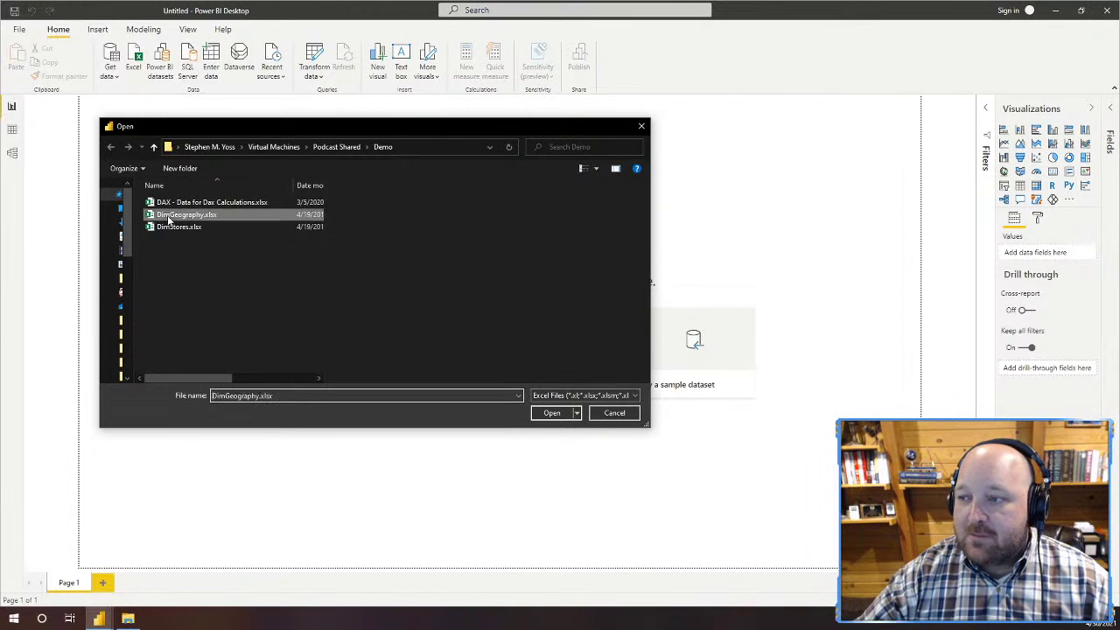
left_click(175, 230)
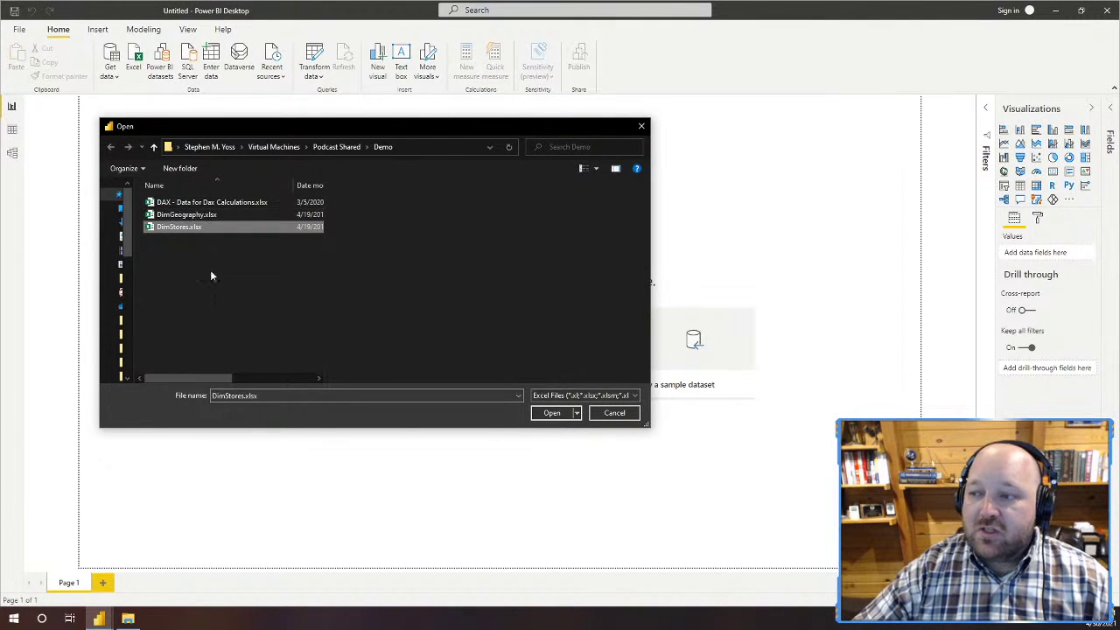
left_click(553, 413)
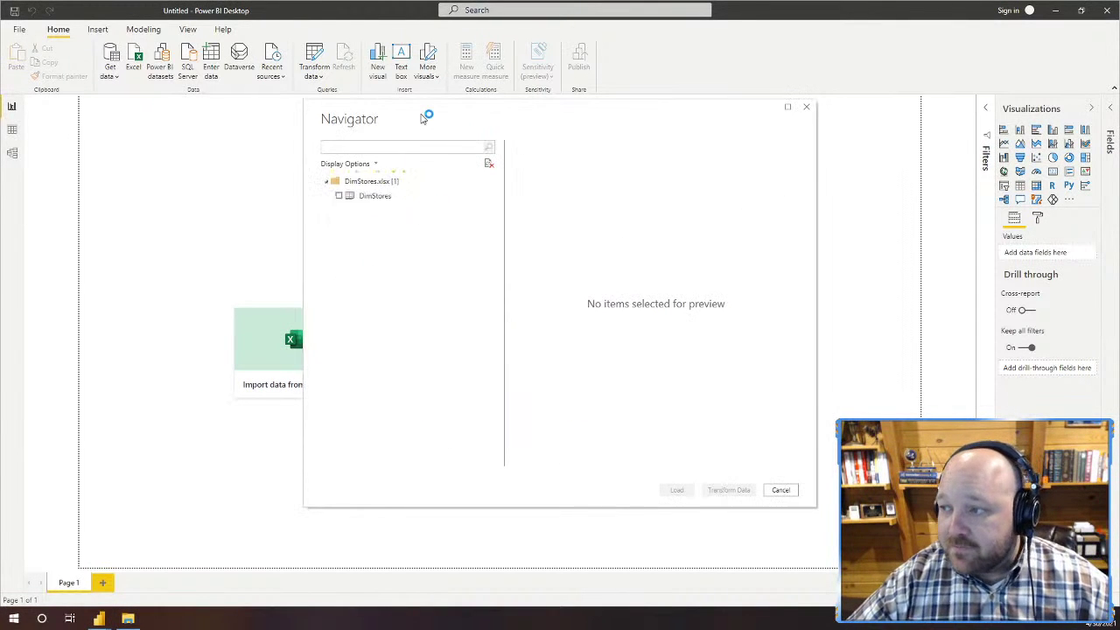
Step: Load the DimStores table from the workbook into the report and inspect its list of fields
left_click_drag(421, 118, 288, 159)
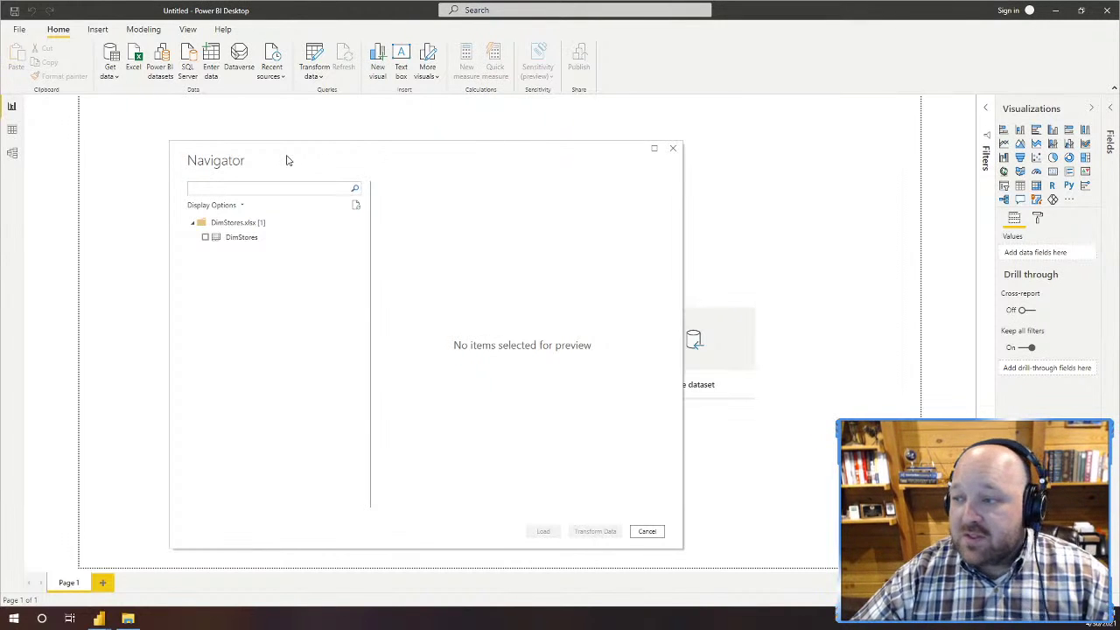
left_click(207, 240)
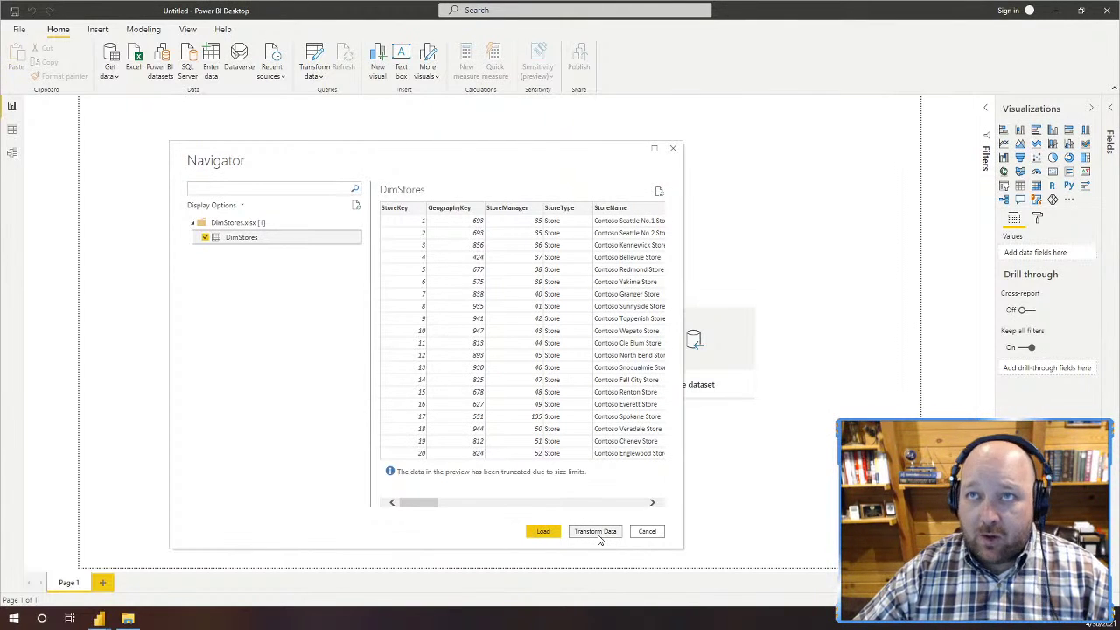
left_click(545, 533)
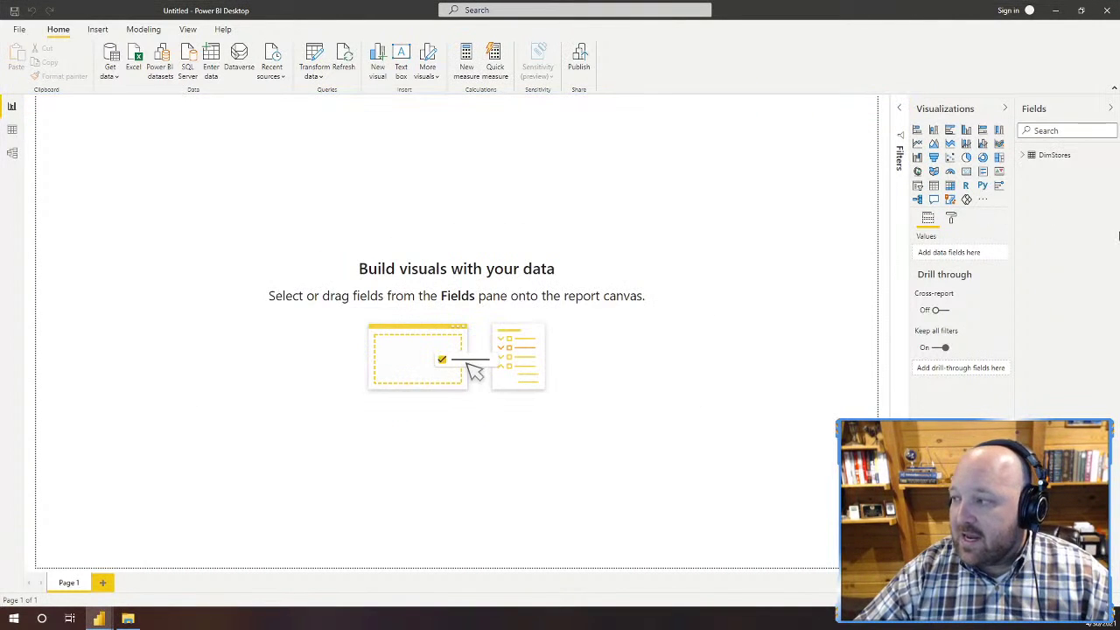
left_click(1022, 156)
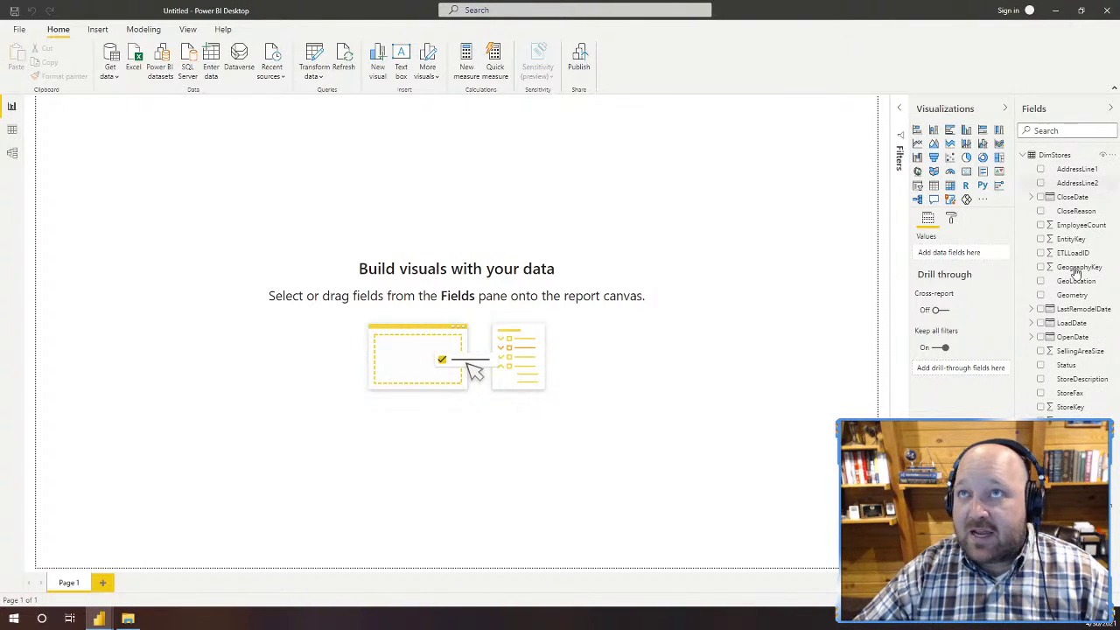
left_click(1023, 156)
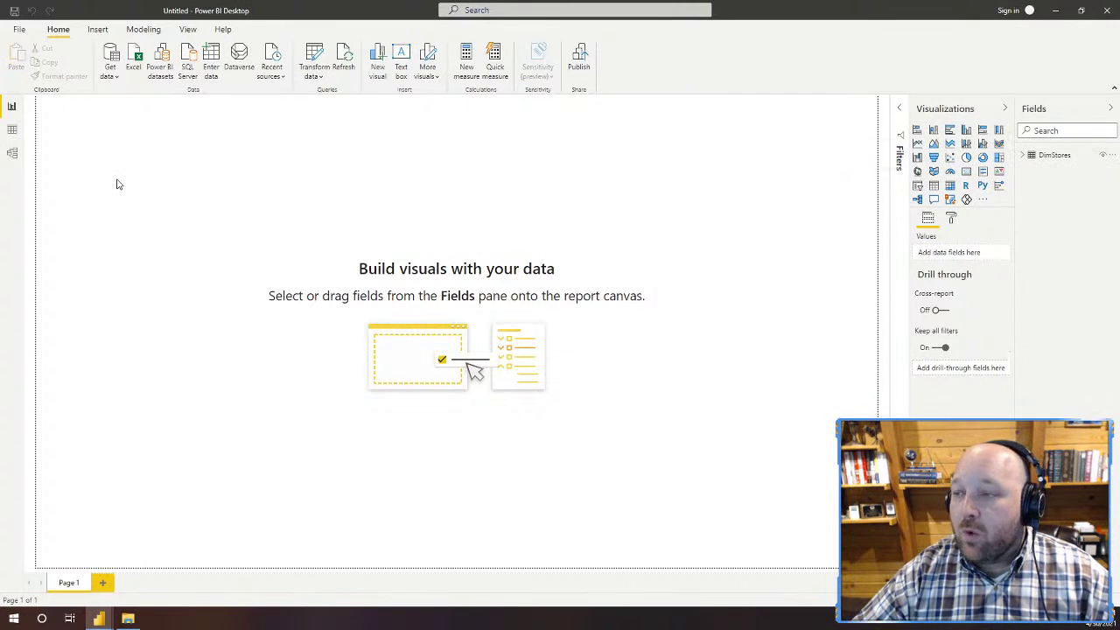
Step: Import the DimGeography table from the Excel workbook DimGeography.xlsx in the Demo folder into the report
left_click(133, 61)
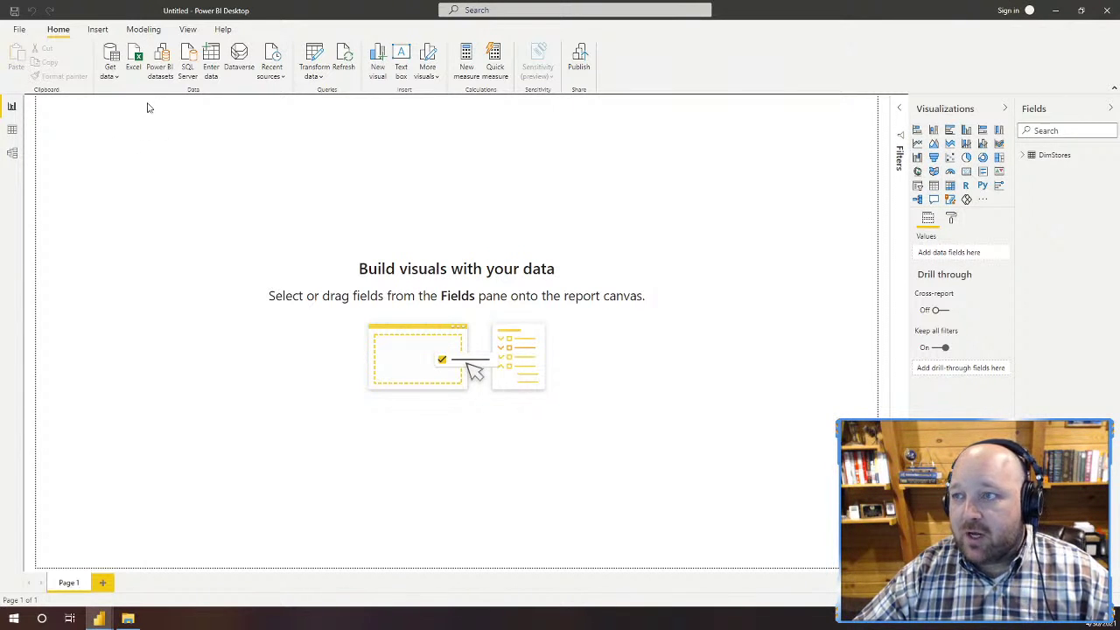
left_click(135, 54)
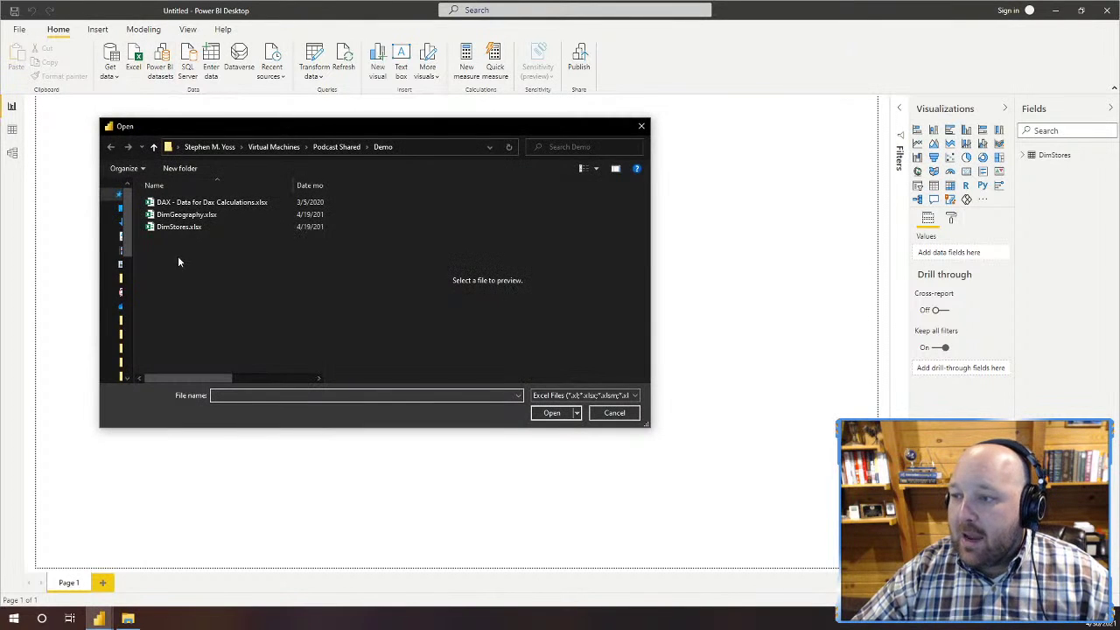
left_click(186, 215)
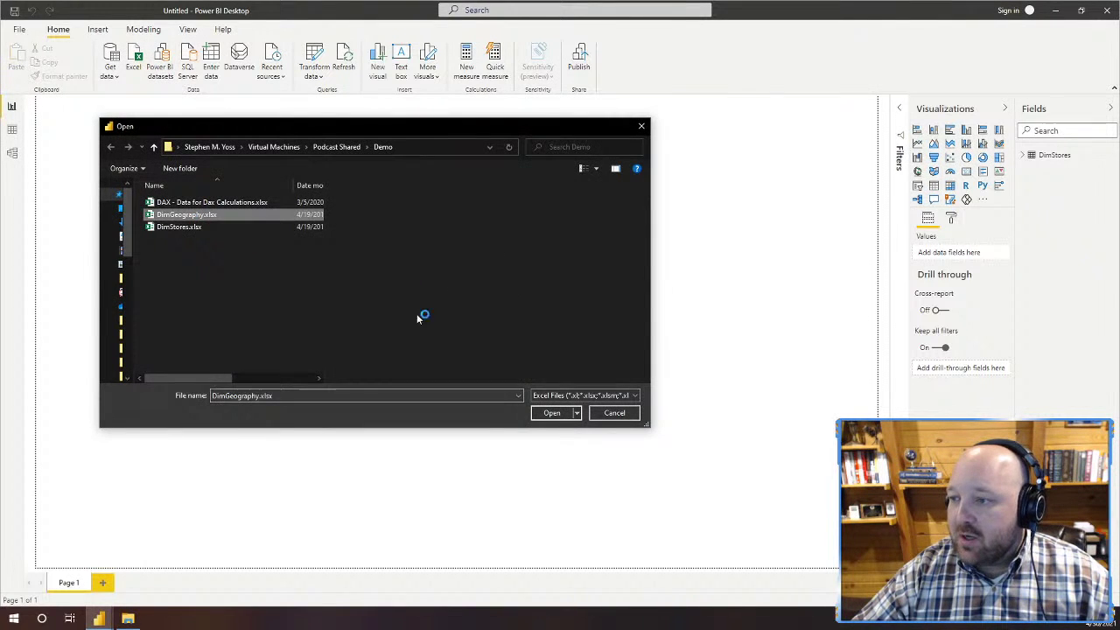
left_click(560, 421)
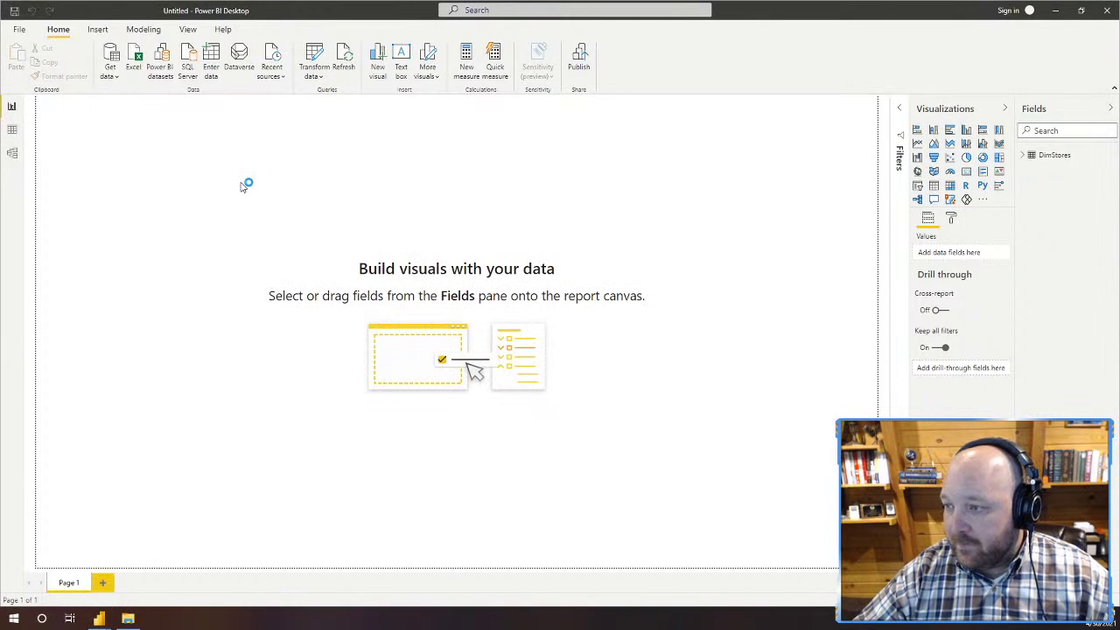
left_click_drag(418, 130, 299, 133)
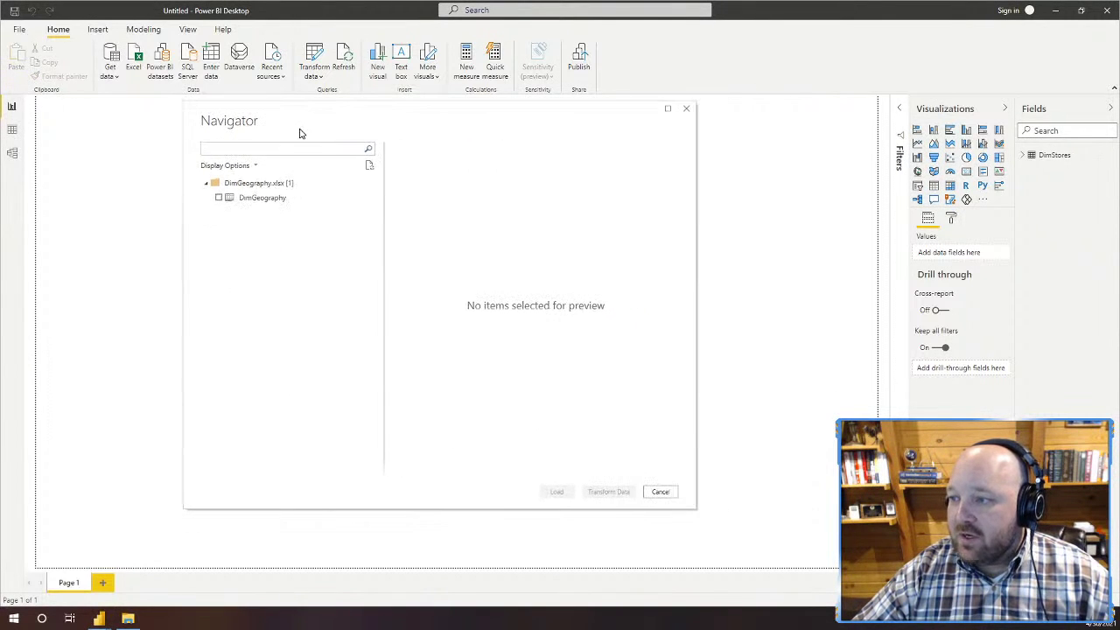
left_click(219, 198)
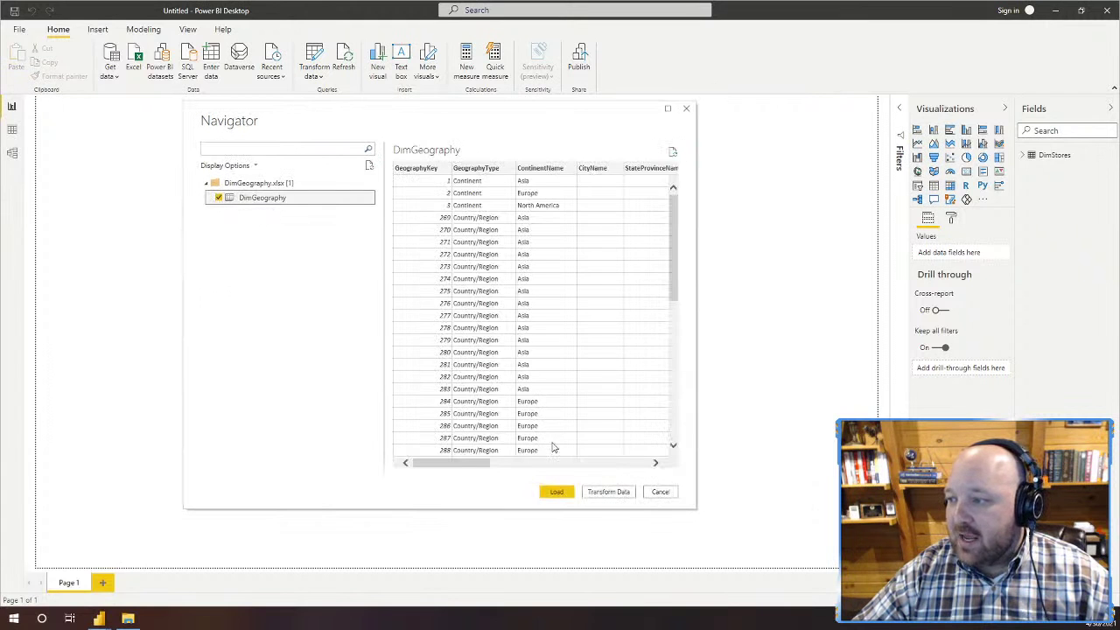
left_click(554, 495)
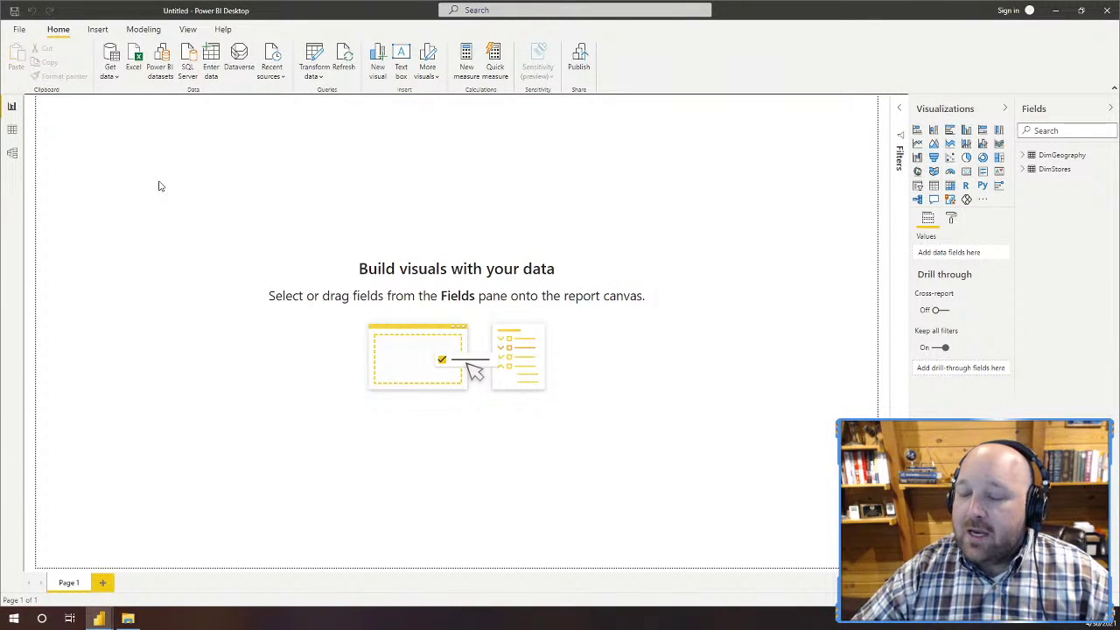
Step: Try out the SQL Server database connector with db.company.com as the server, examine its advanced options, and cancel the connection
left_click(110, 56)
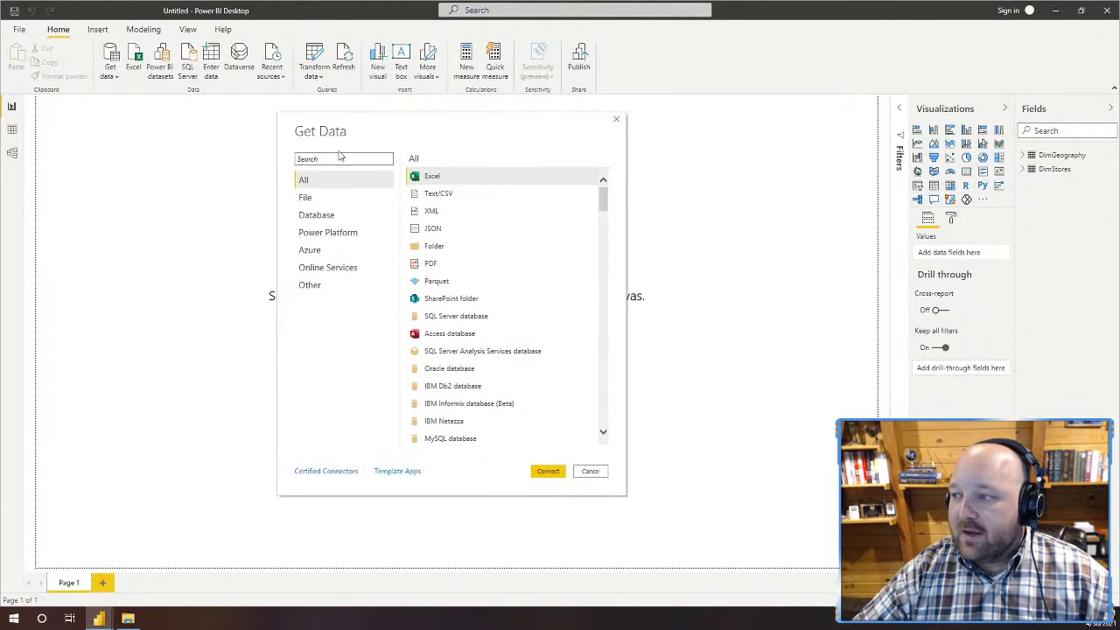
left_click(446, 339)
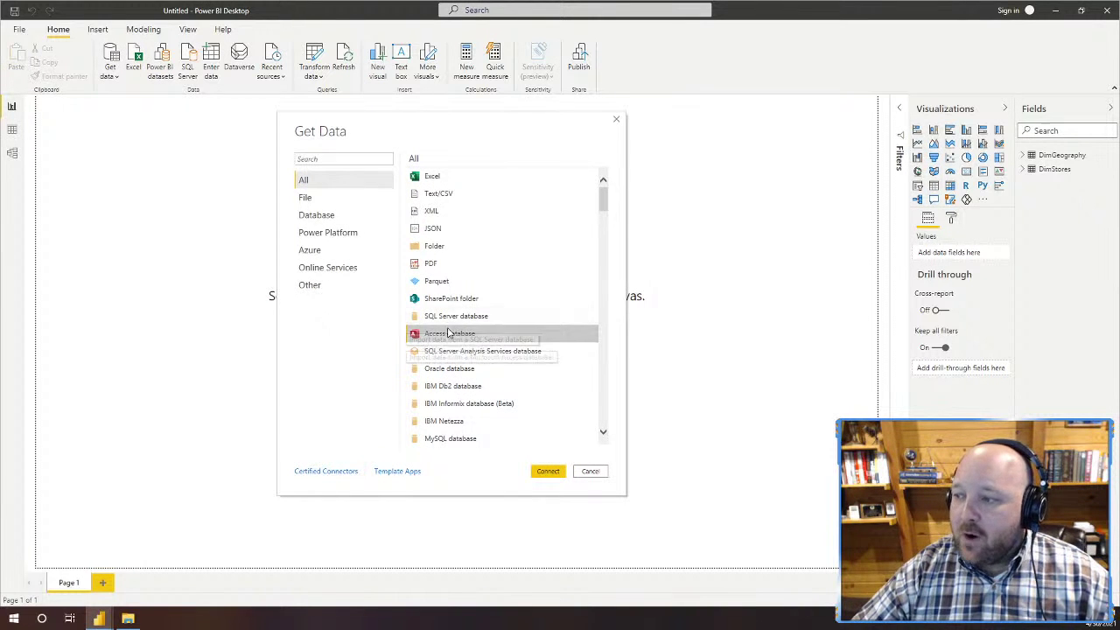
double_click(447, 317)
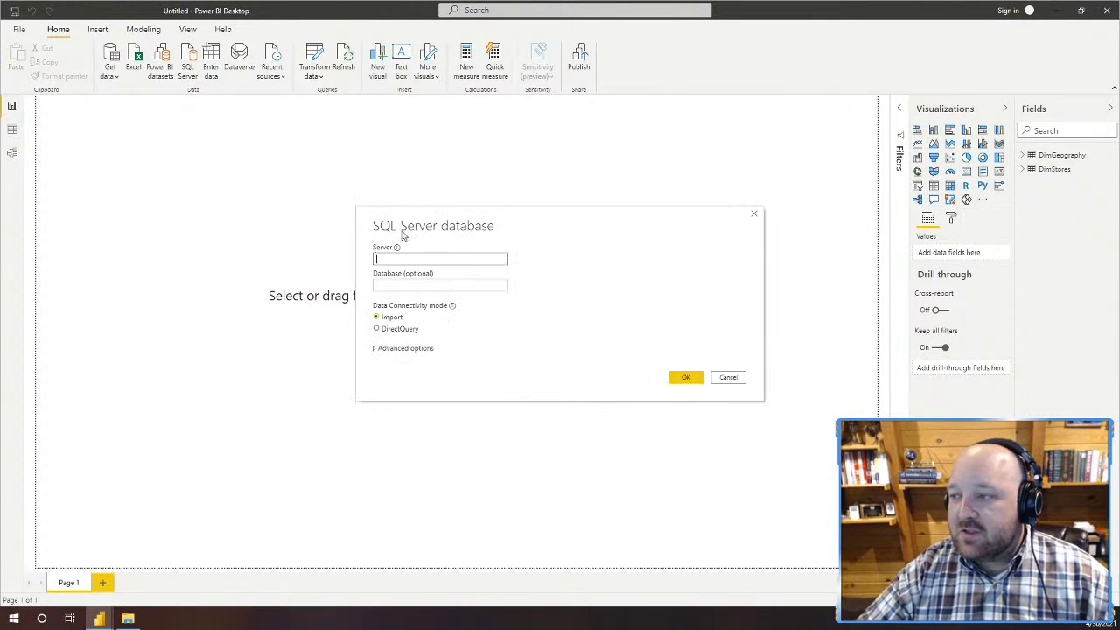
left_click_drag(403, 235, 128, 145)
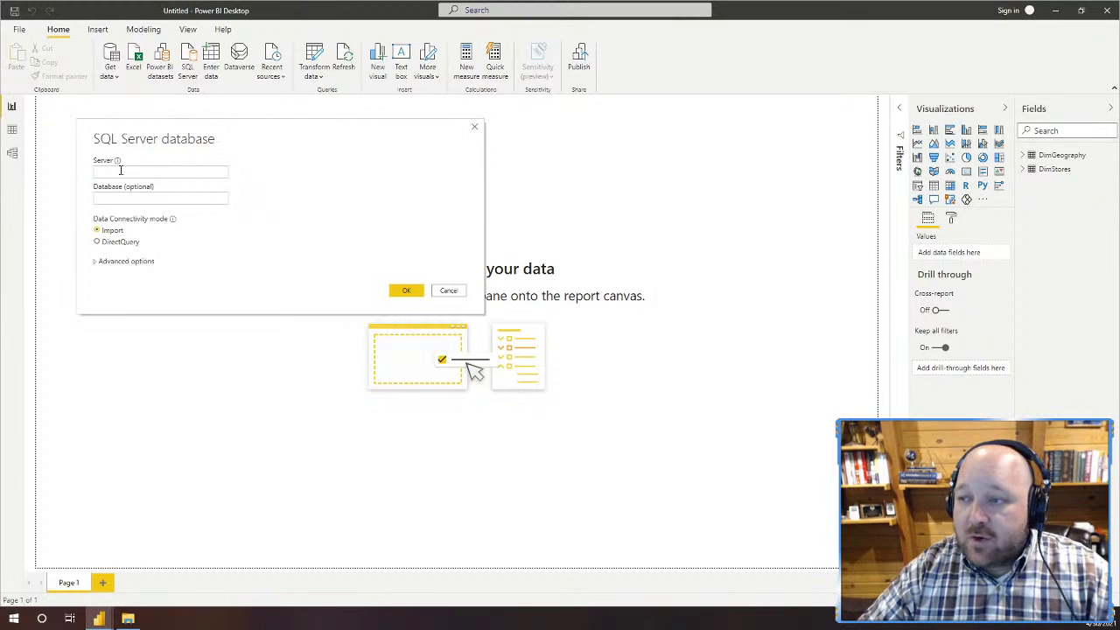
left_click(120, 173)
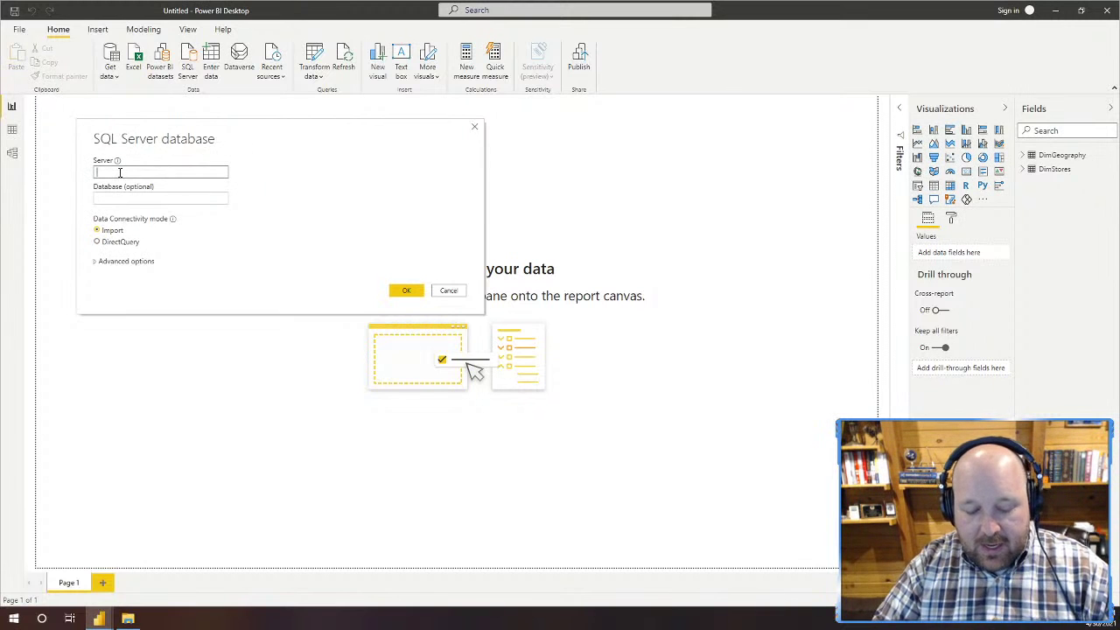
type("db.company.com")
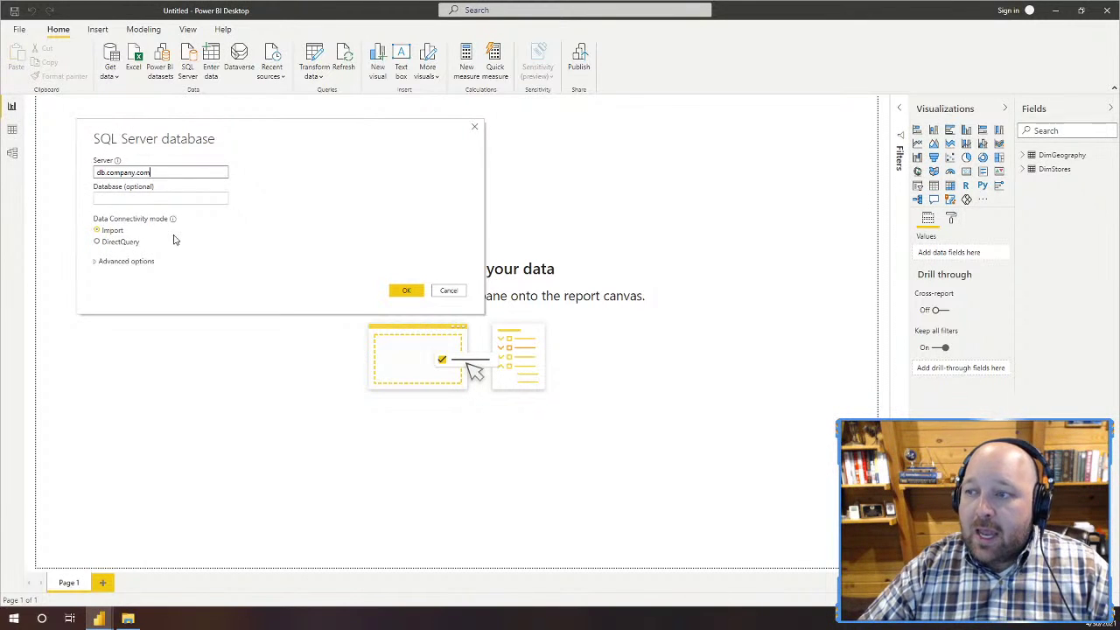
left_click(102, 263)
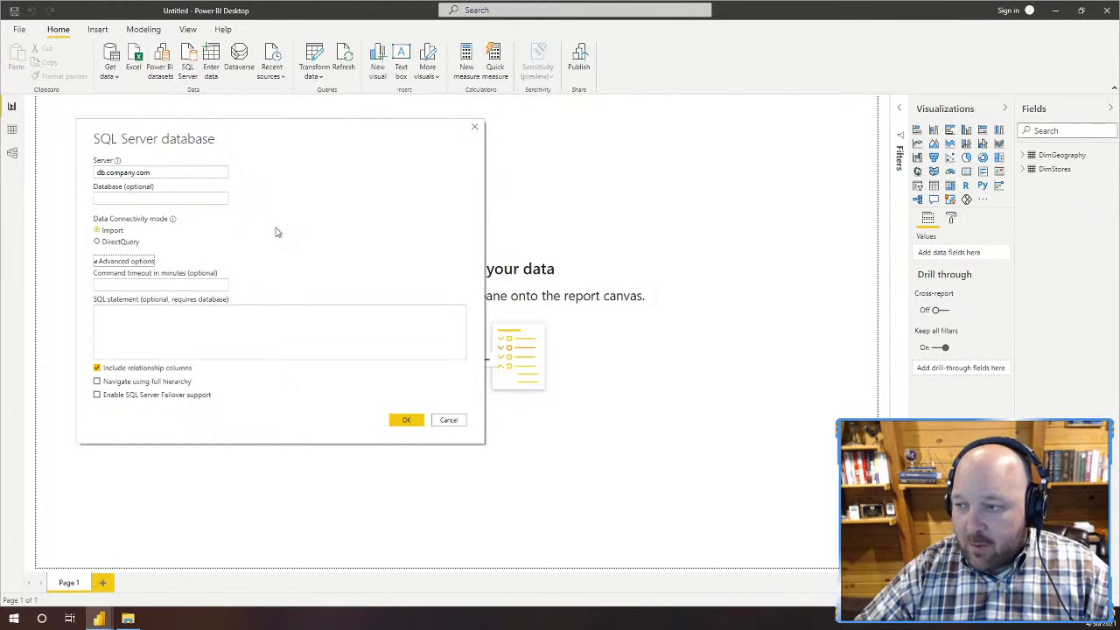
left_click(450, 421)
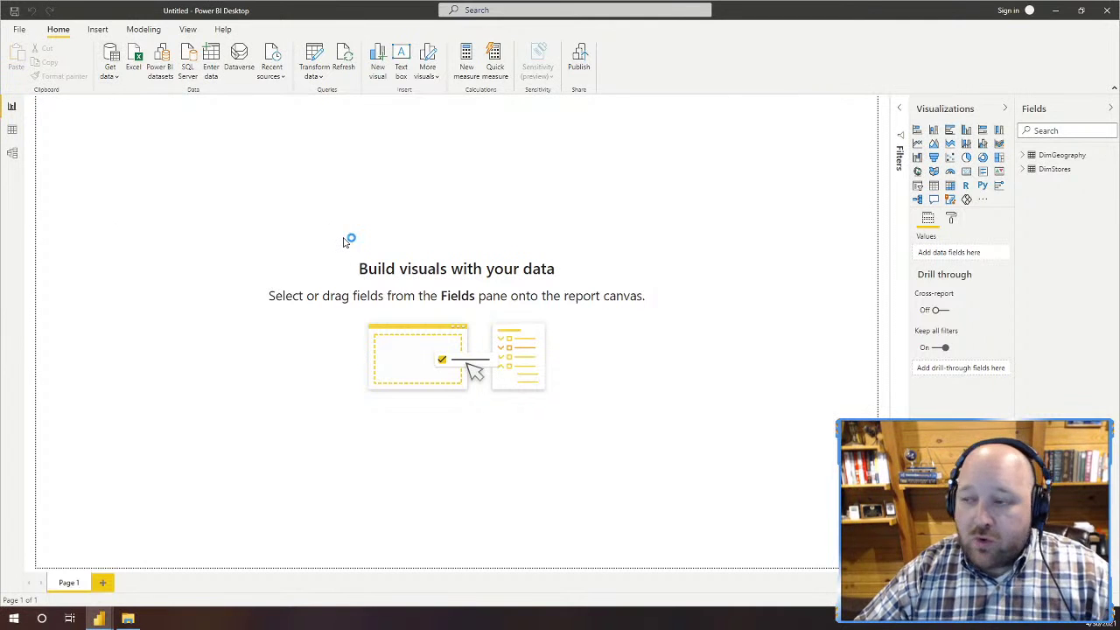
Step: Connect to the Access database ContosoSales.accdb in the Demo folder through the Access database connector
left_click_drag(544, 134, 288, 134)
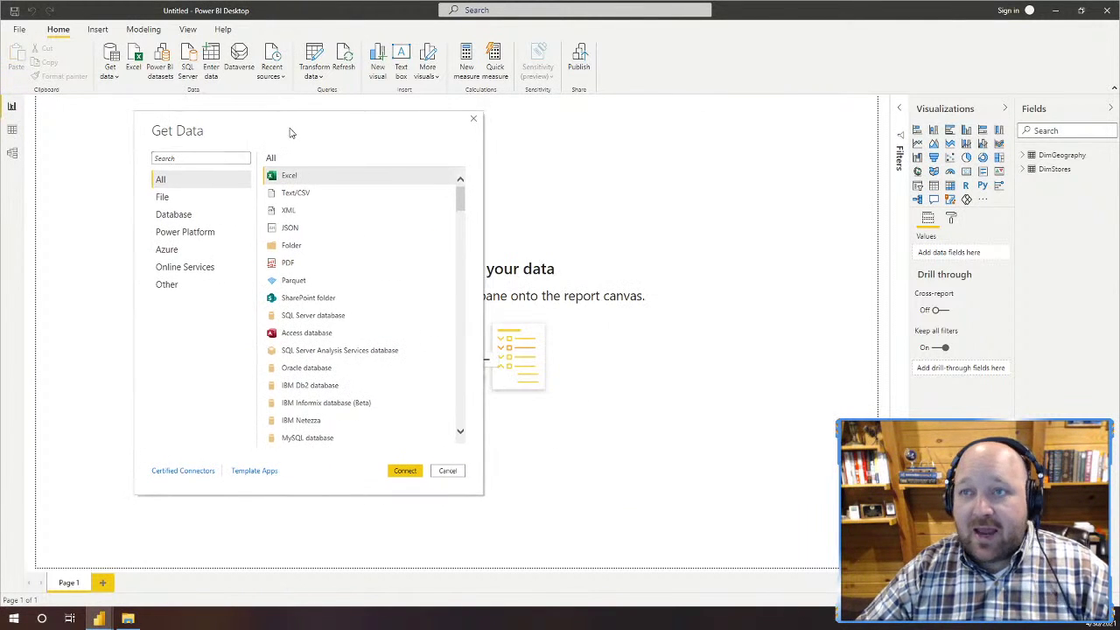
left_click(285, 338)
double_click(284, 338)
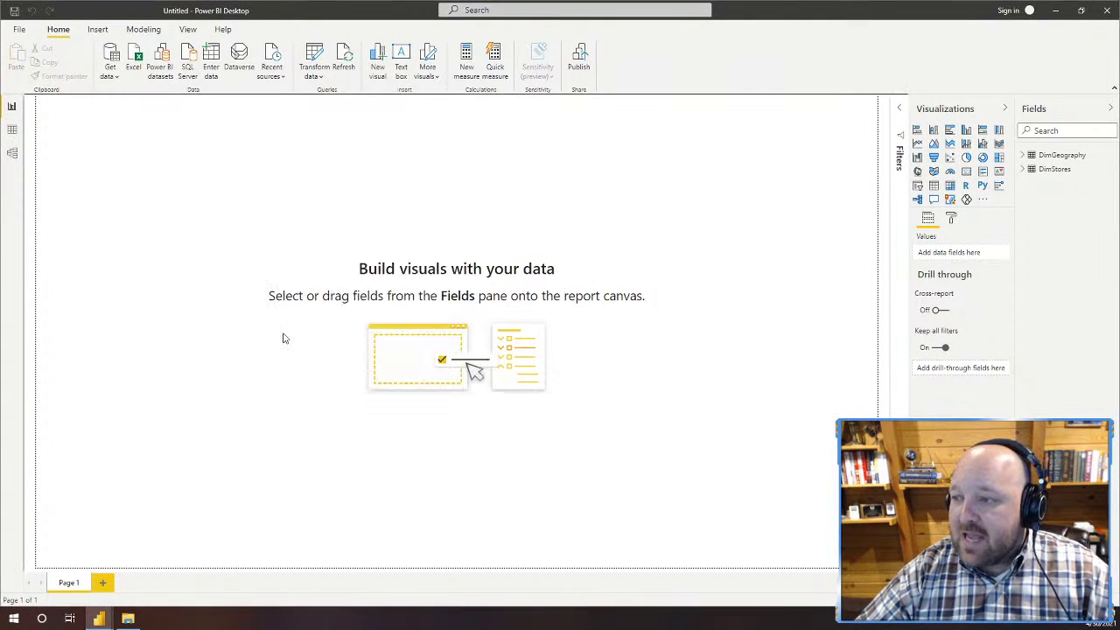
left_click(177, 205)
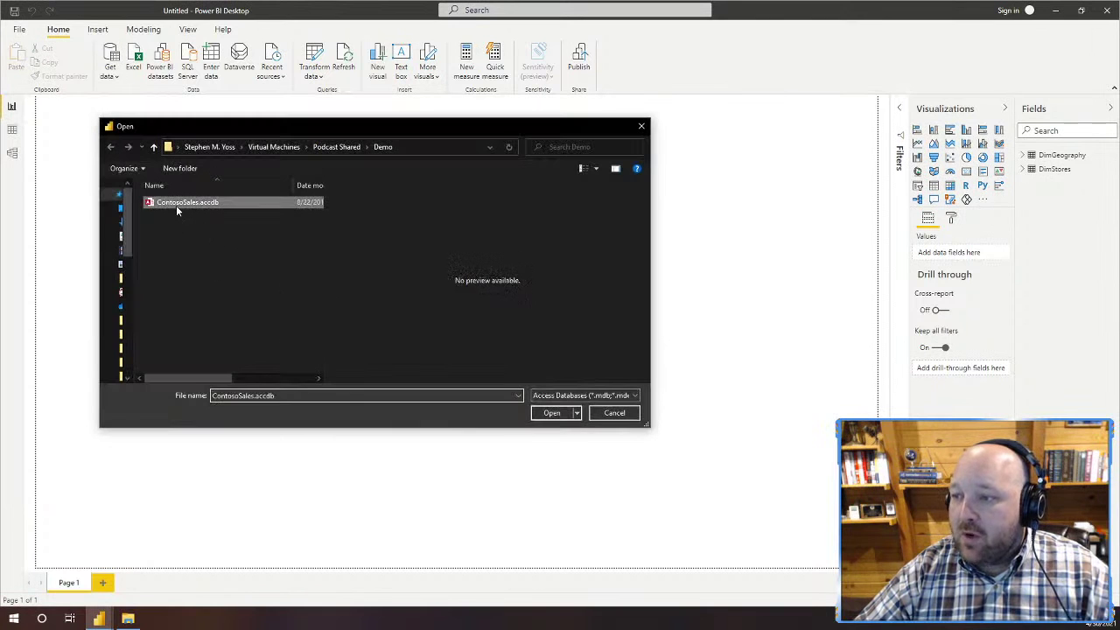
left_click(553, 414)
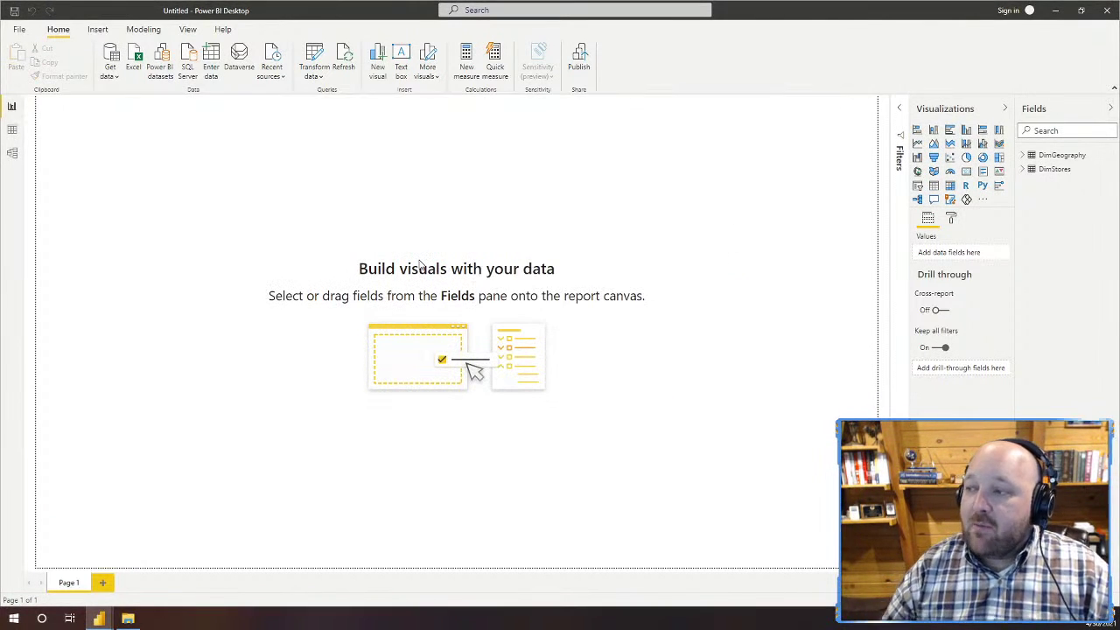
left_click_drag(413, 112, 268, 122)
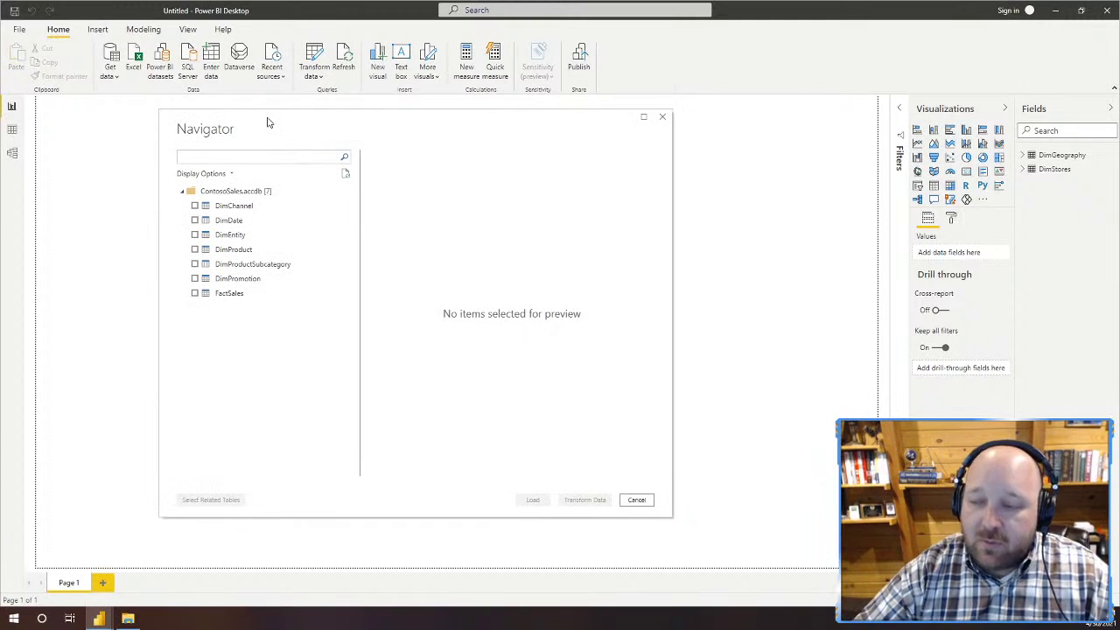
Step: Load DimChannel, DimDate, DimEntity, DimProduct, DimProductSubcategory, DimPromotion and FactSales from the Access database and review the load progress
left_click(194, 206)
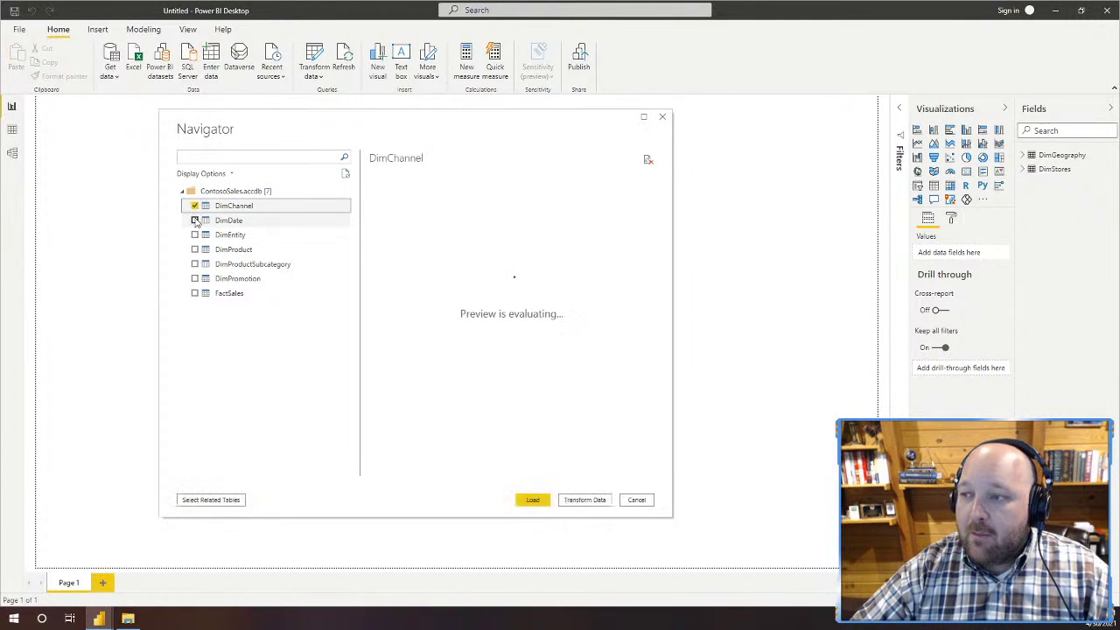
left_click(194, 220)
left_click(194, 235)
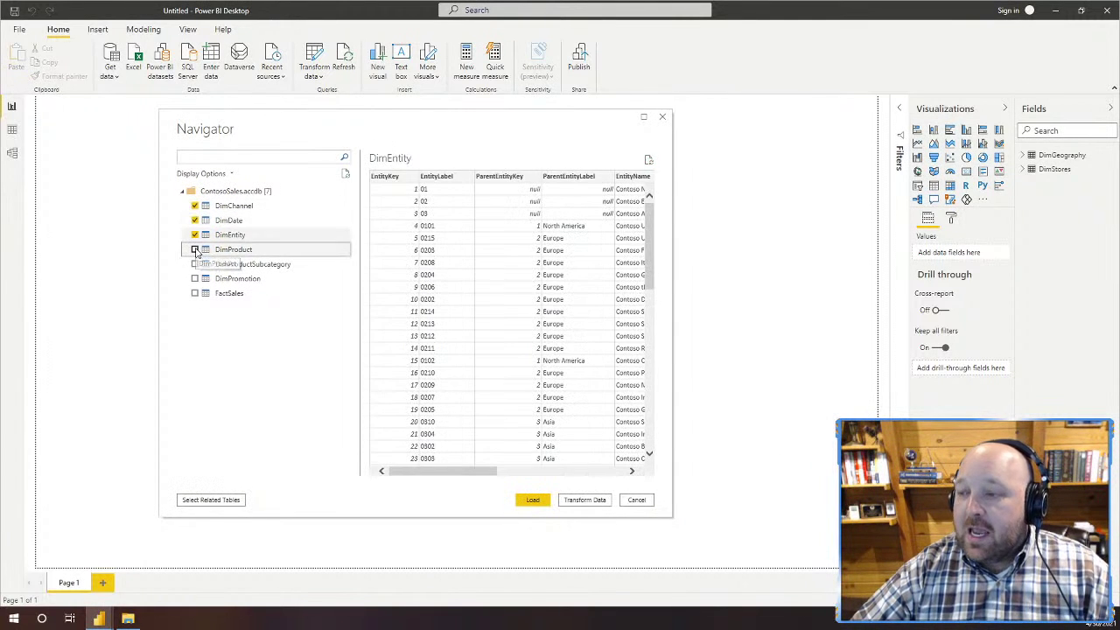
left_click(194, 250)
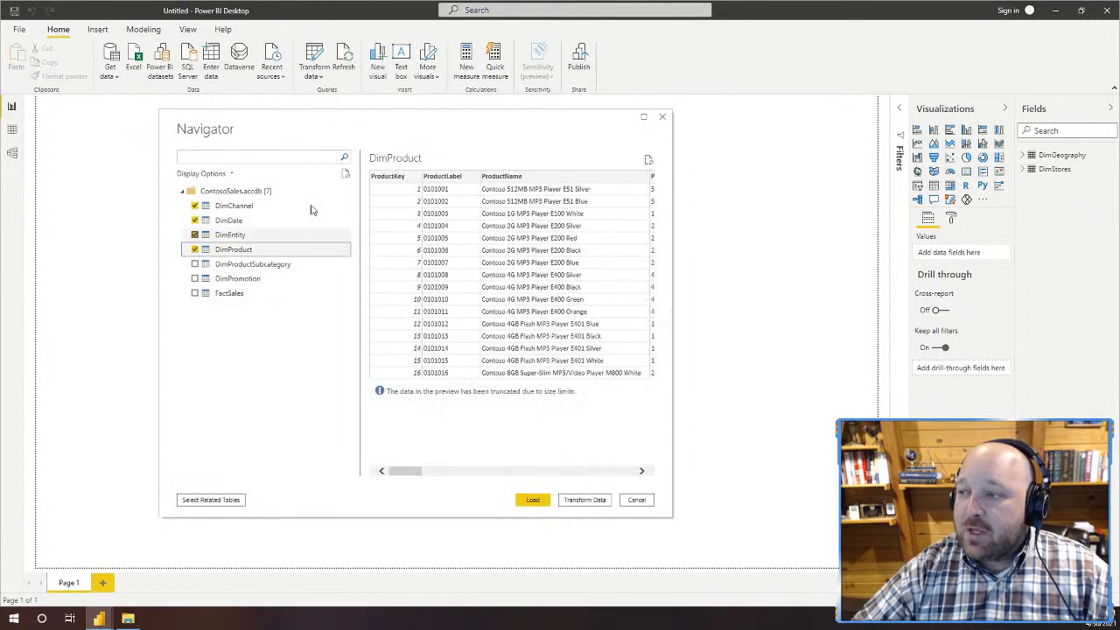
left_click(198, 268)
left_click(195, 278)
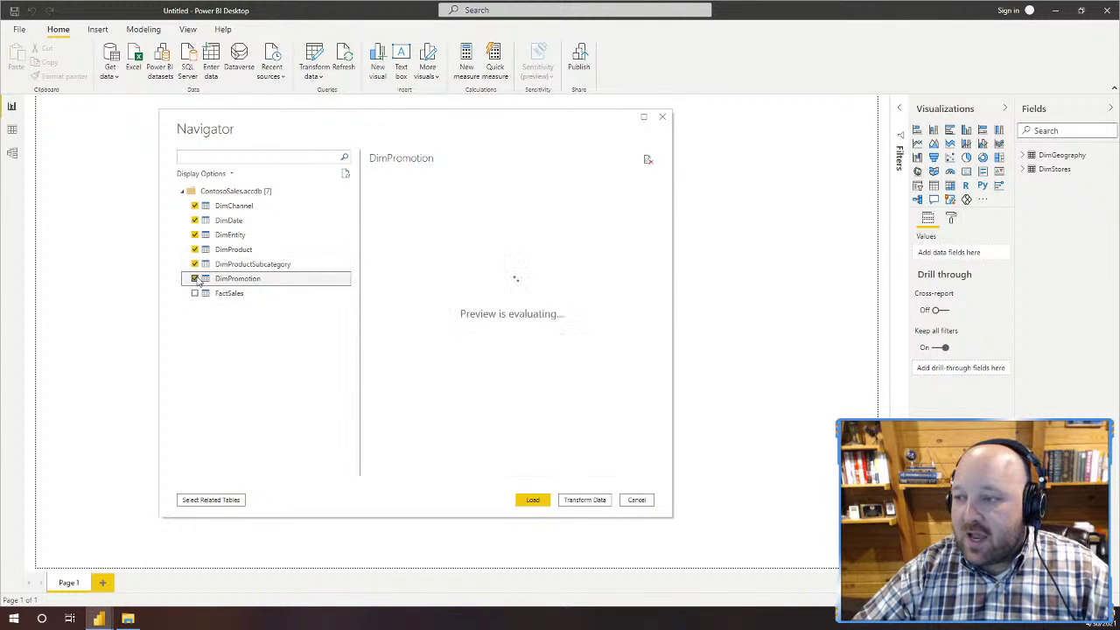
left_click(196, 293)
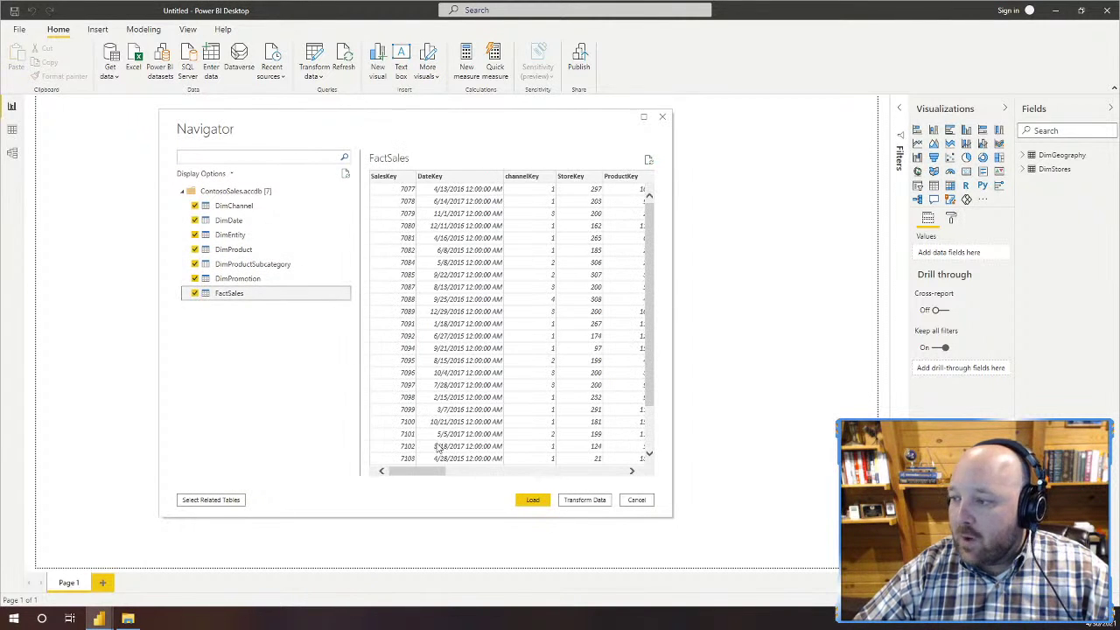
left_click(532, 501)
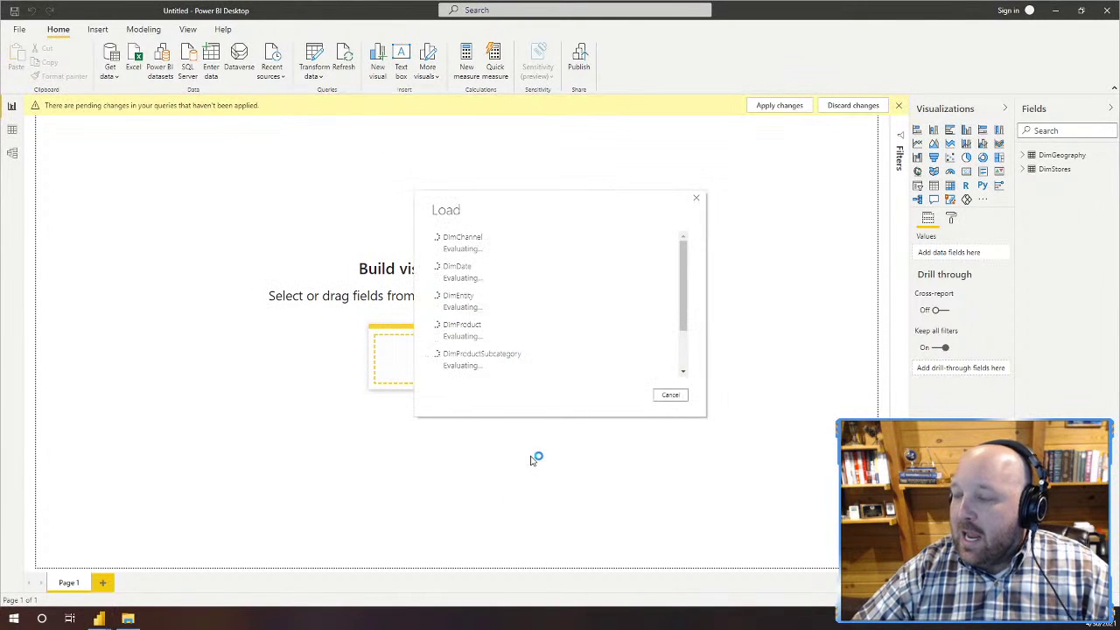
left_click_drag(555, 215, 332, 157)
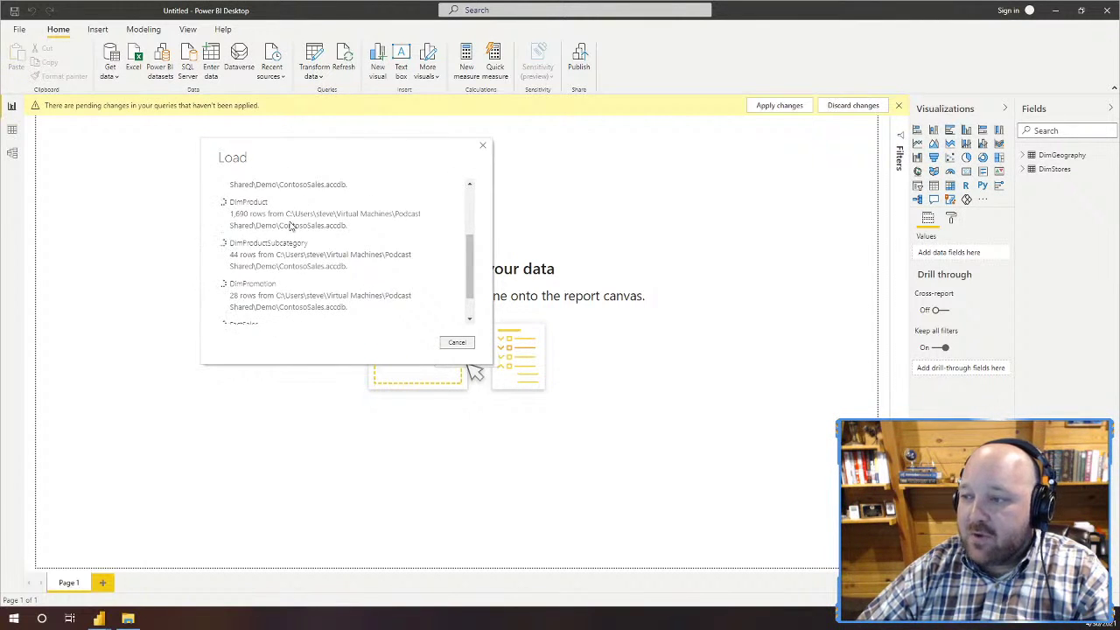
scroll(293, 254, "up", 2)
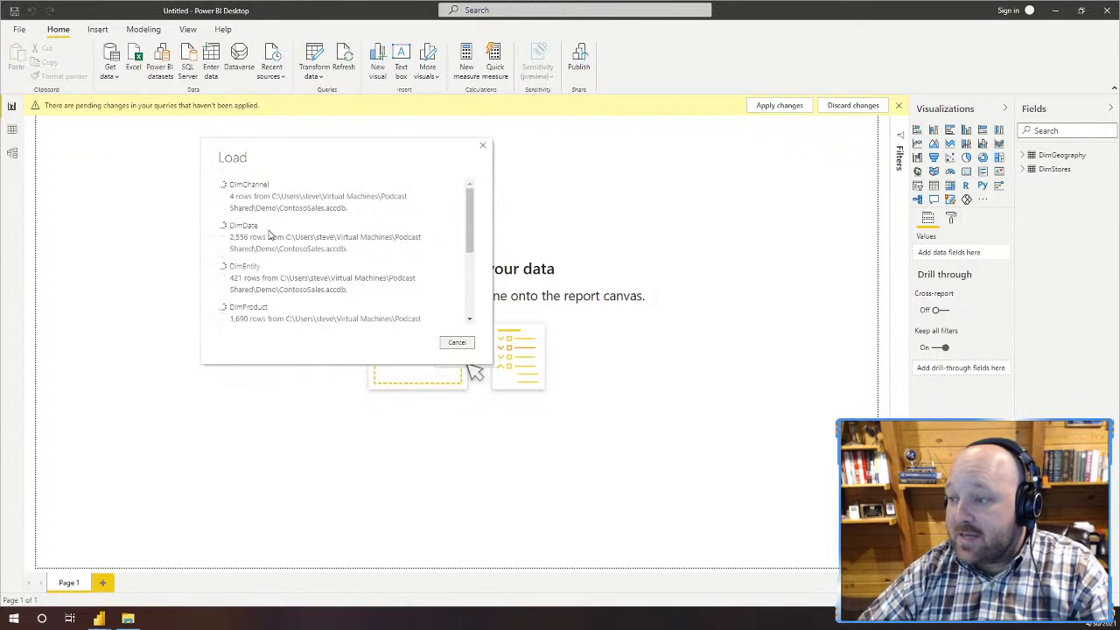
scroll(270, 238, "down", 5)
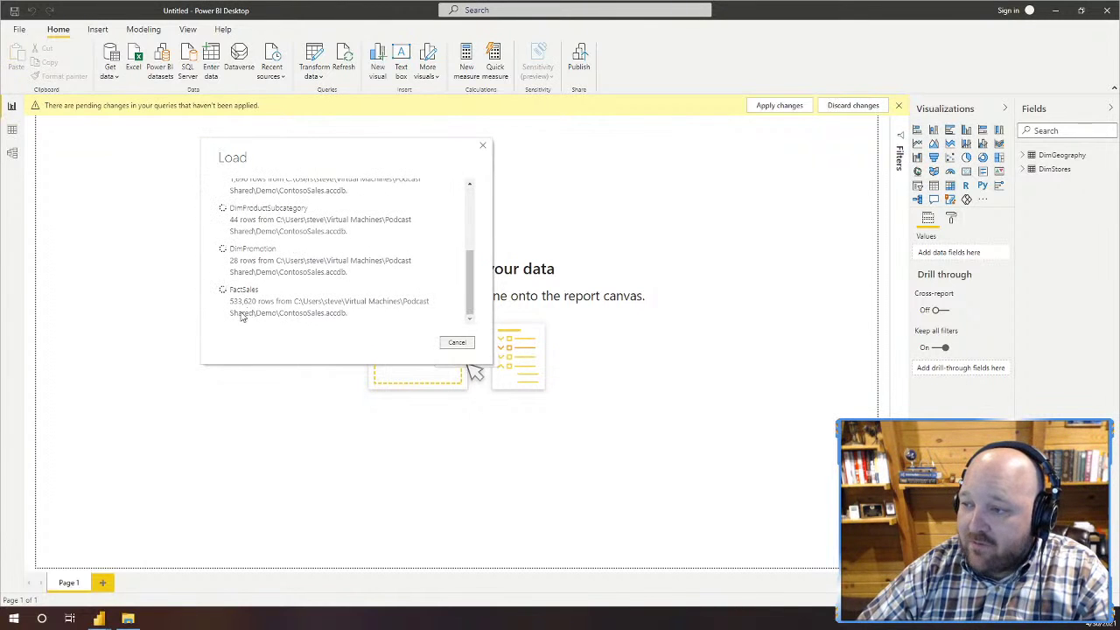
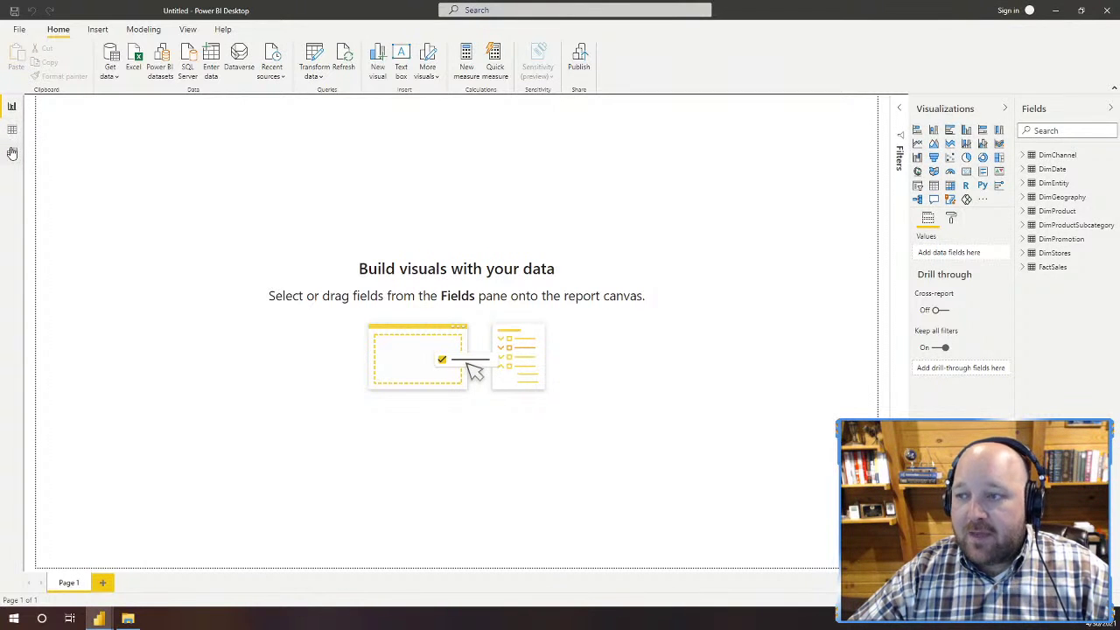
Step: Open the data model diagram with all tables fitted in view and move the FactSales table below DimGeography
left_click(12, 152)
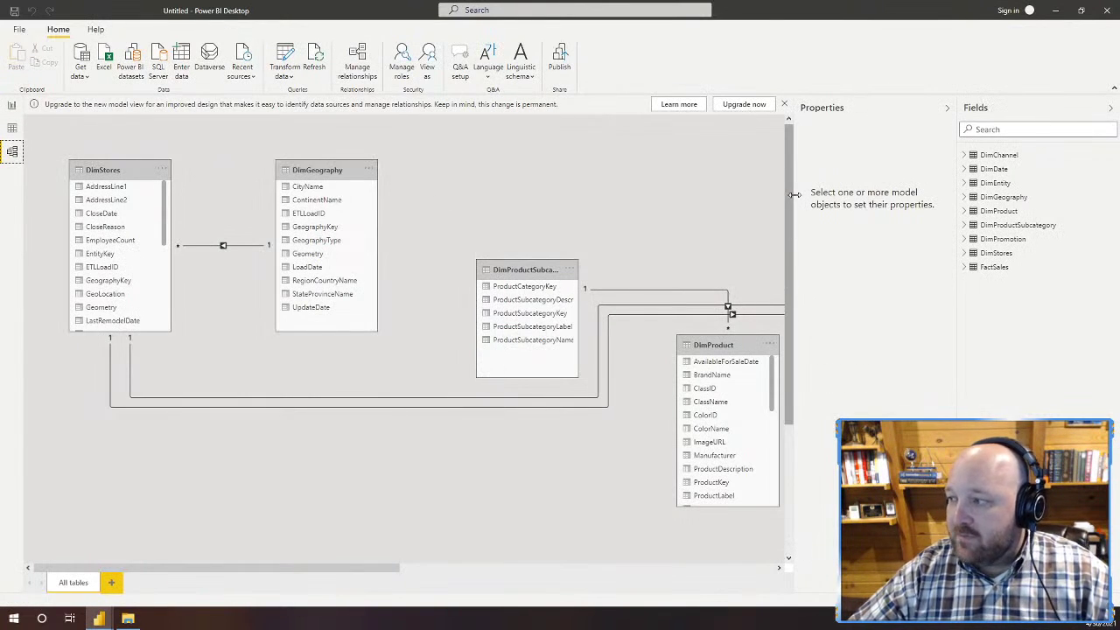
left_click_drag(795, 198, 853, 203)
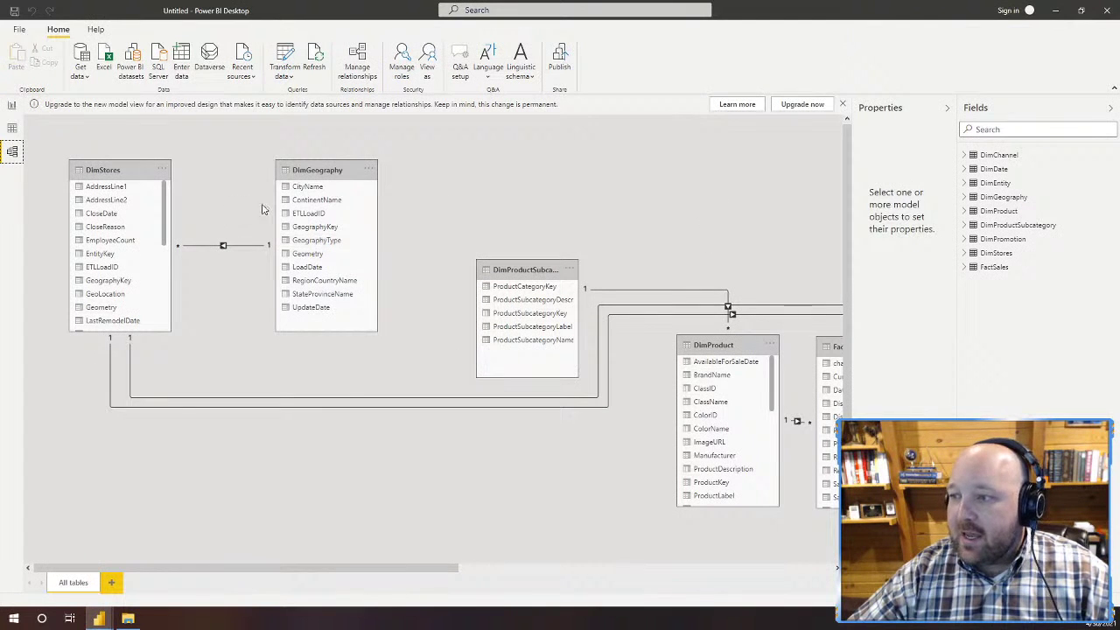
left_click(1108, 600)
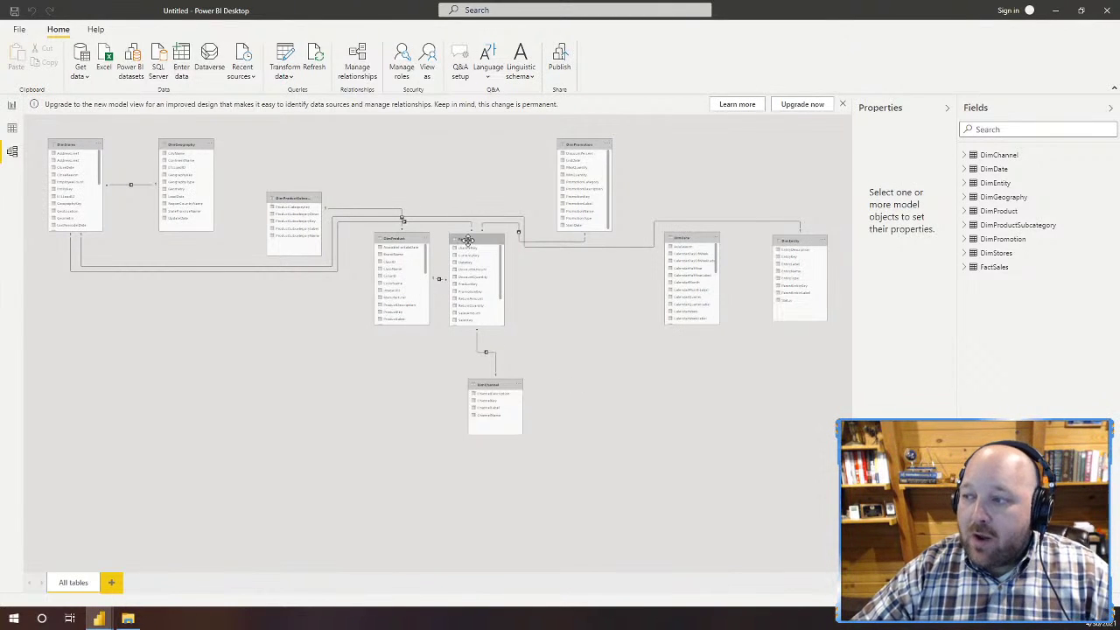
left_click_drag(467, 241, 213, 333)
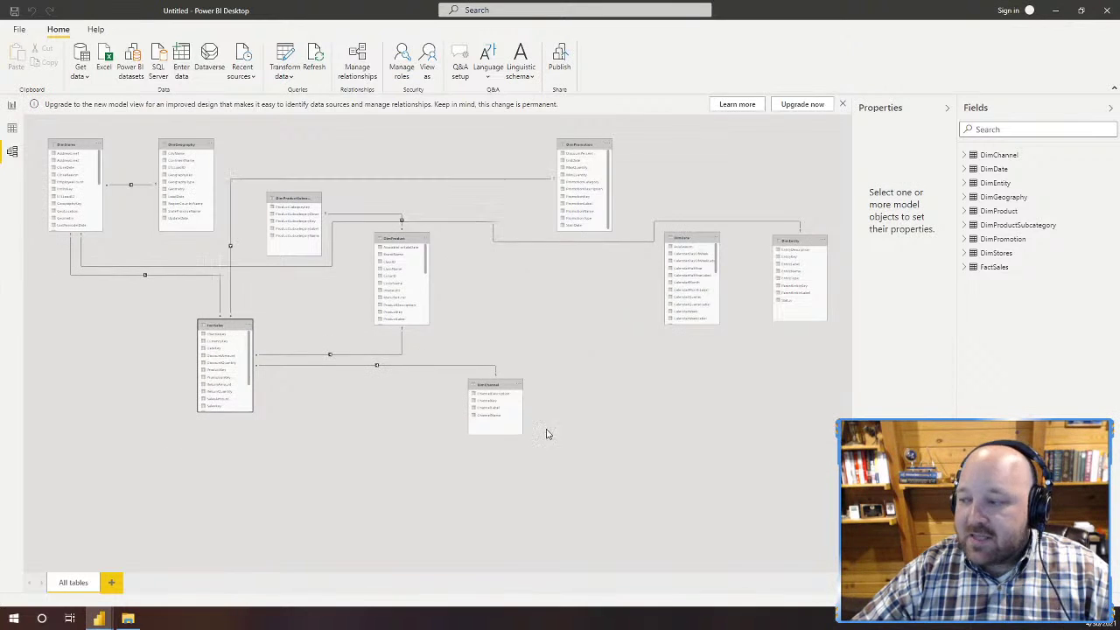
left_click_drag(1009, 600, 1024, 600)
left_click_drag(389, 570, 285, 570)
scroll(210, 525, "down", 2)
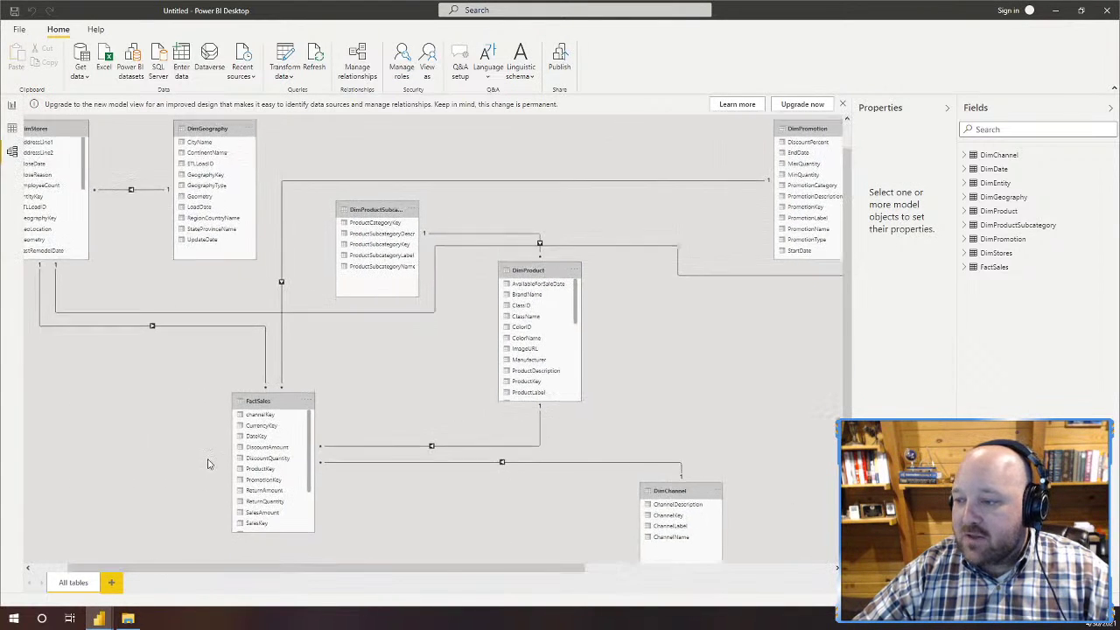
Step: Move FactSales closer to DimProduct and place DimGeography directly beside DimStores in the upper row of the diagram
left_click_drag(1024, 600, 1047, 600)
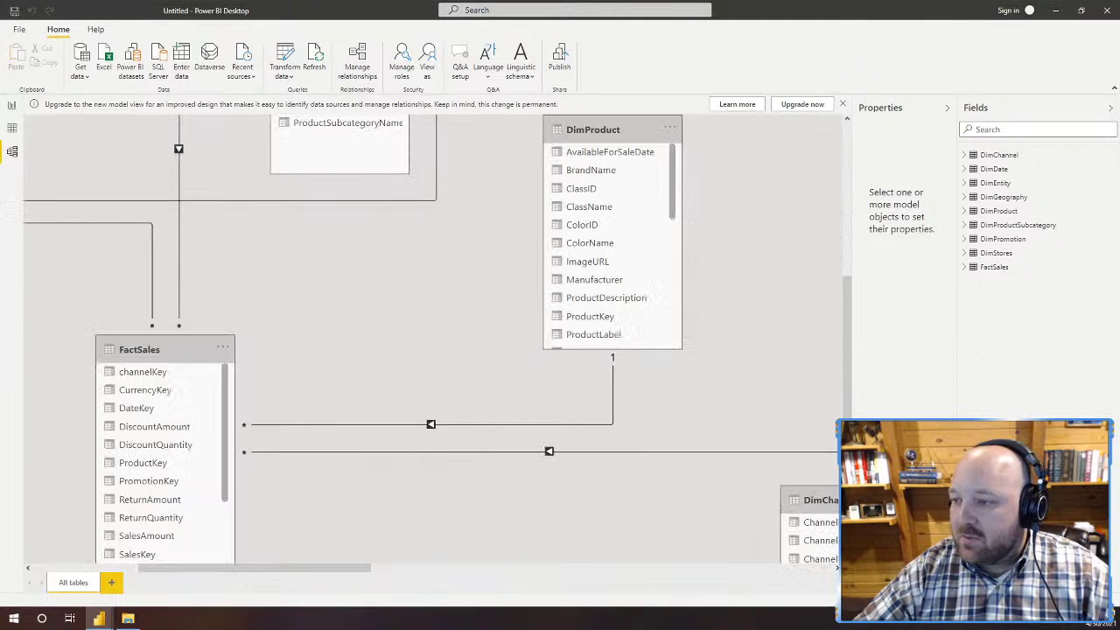
left_click_drag(155, 346, 255, 263)
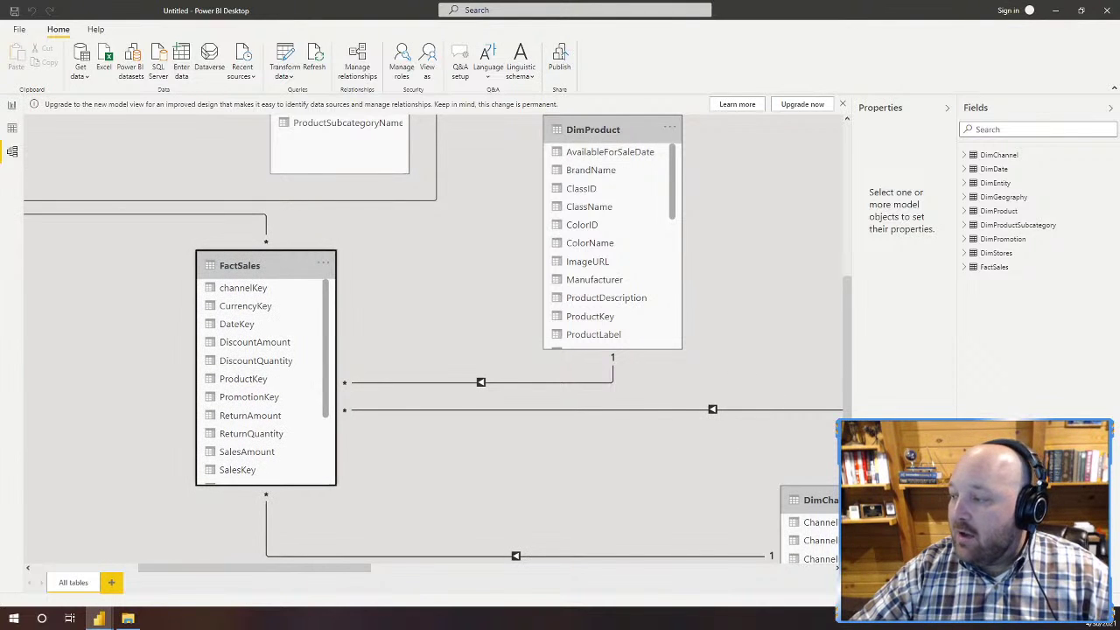
scroll(505, 305, "down", 5)
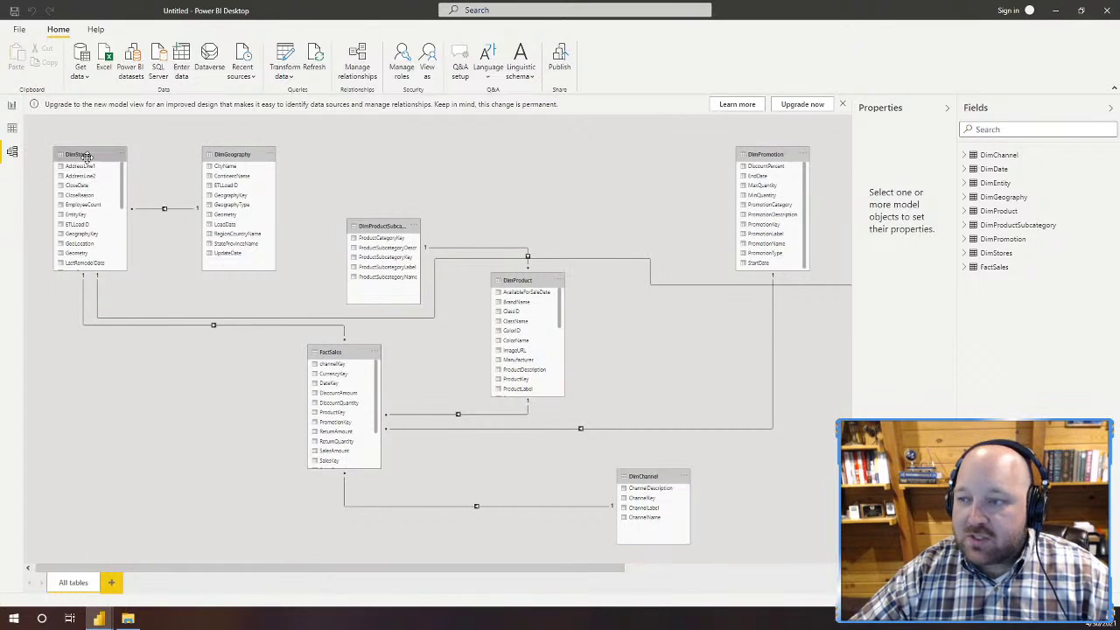
mouse_move(86, 156)
left_mouse_down()
mouse_move(47, 142)
mouse_move(74, 141)
left_mouse_up()
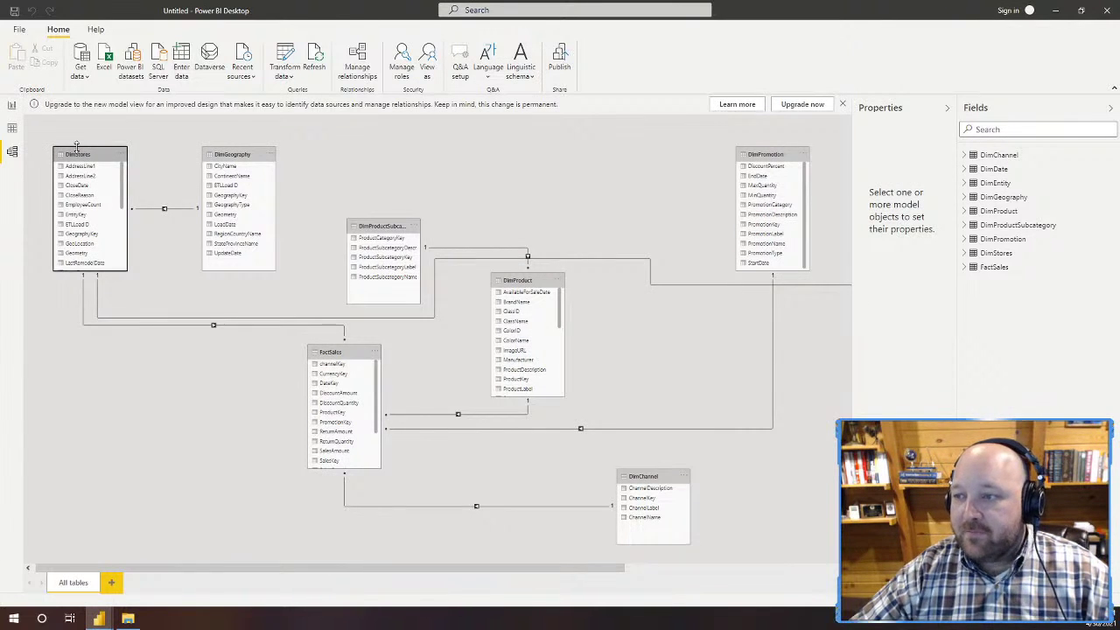
left_click_drag(233, 157, 182, 157)
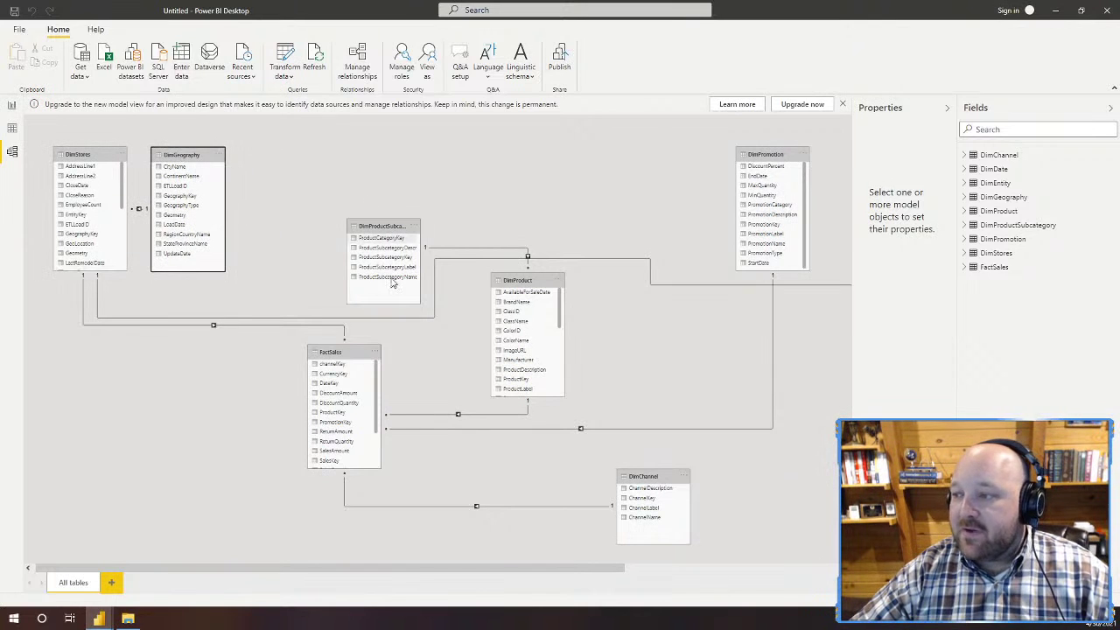
Step: Line up DimProduct to the right of DimGeography and DimProductSubcategory to the right of DimProduct in the upper row
left_click_drag(513, 276, 425, 162)
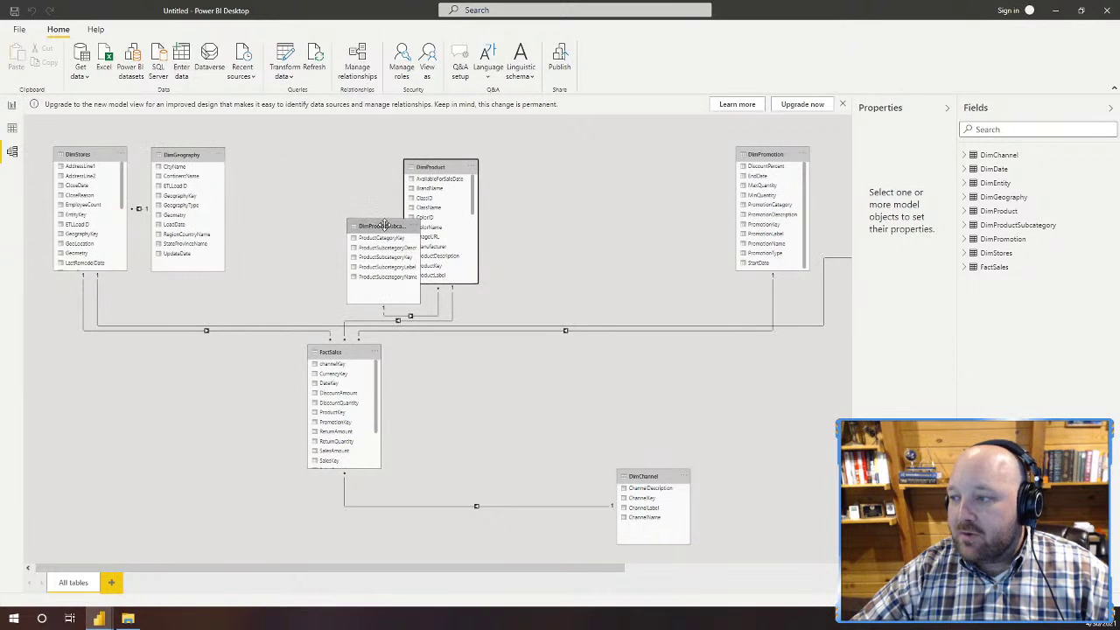
left_click_drag(388, 225, 540, 171)
left_click(340, 167)
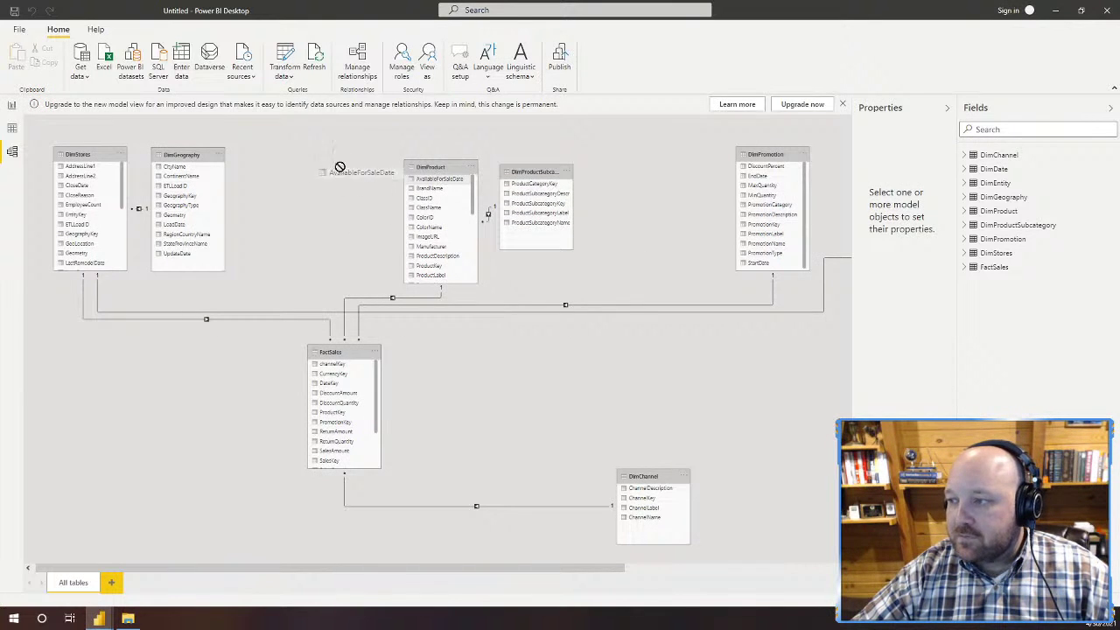
left_click_drag(440, 166, 304, 147)
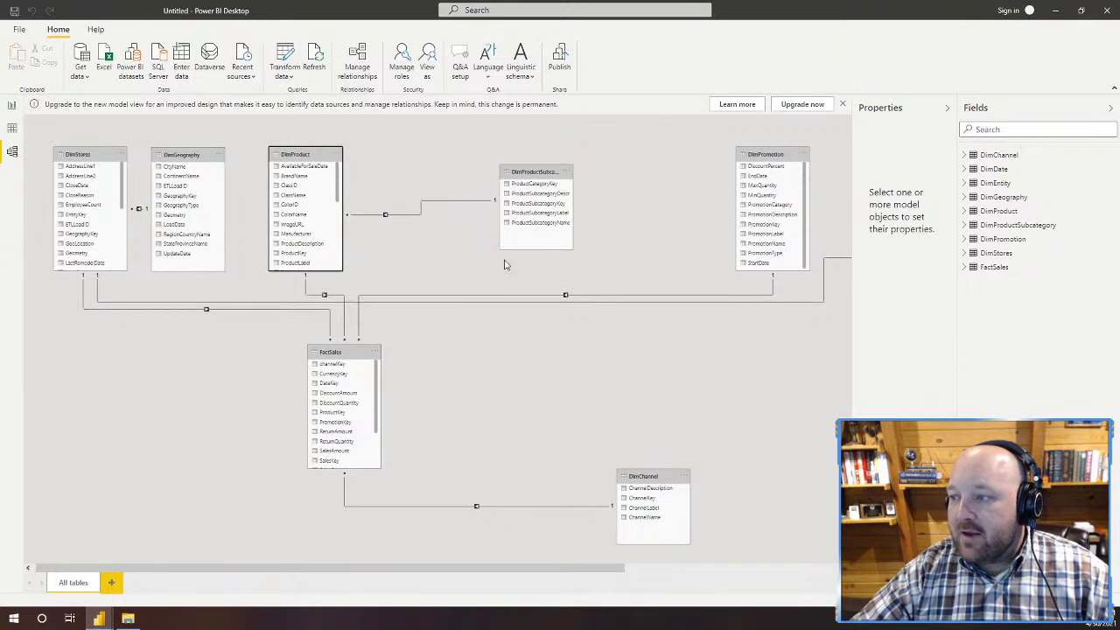
left_click_drag(534, 171, 424, 159)
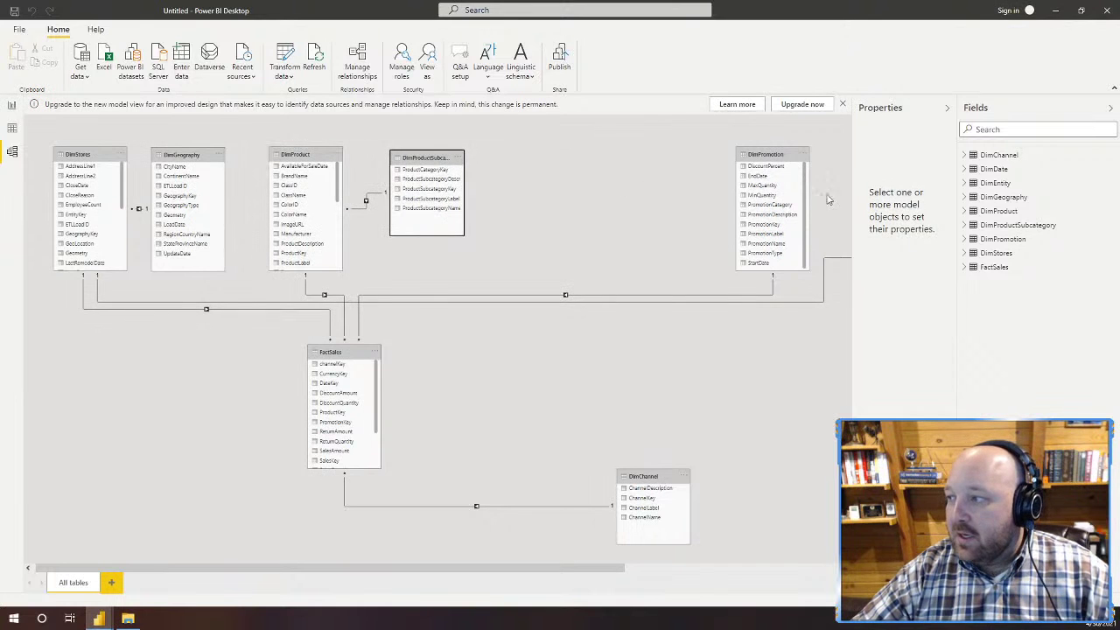
Step: Group DimPromotion below DimStores, FactSales to the right of DimPromotion, and DimChannel just below them
left_click_drag(785, 167, 104, 354)
left_click_drag(332, 352, 248, 336)
left_click_drag(643, 476, 184, 483)
Step: Bring DimEntity from the far side of the diagram to the area between DimStores and DimPromotion
left_click_drag(445, 569, 615, 573)
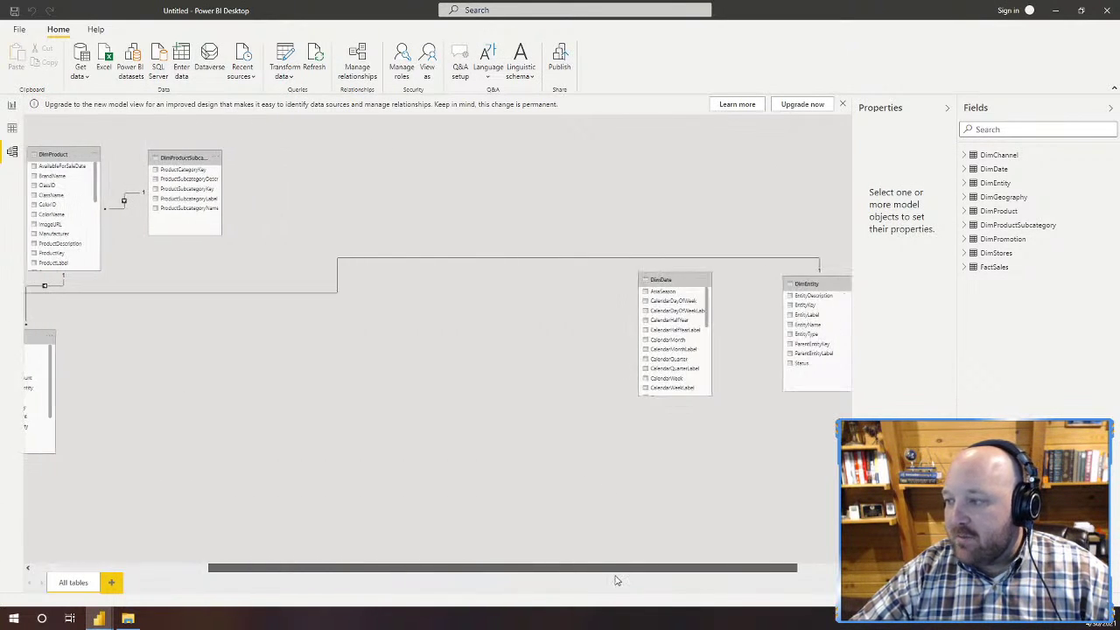
left_click_drag(803, 298, 213, 330)
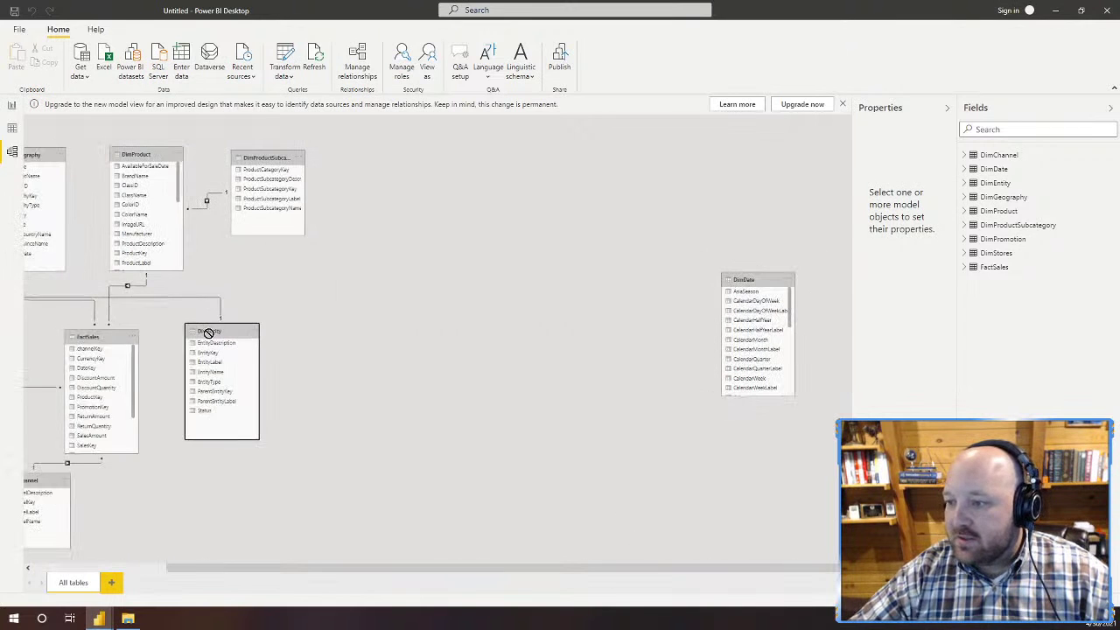
left_click_drag(245, 569, 99, 543)
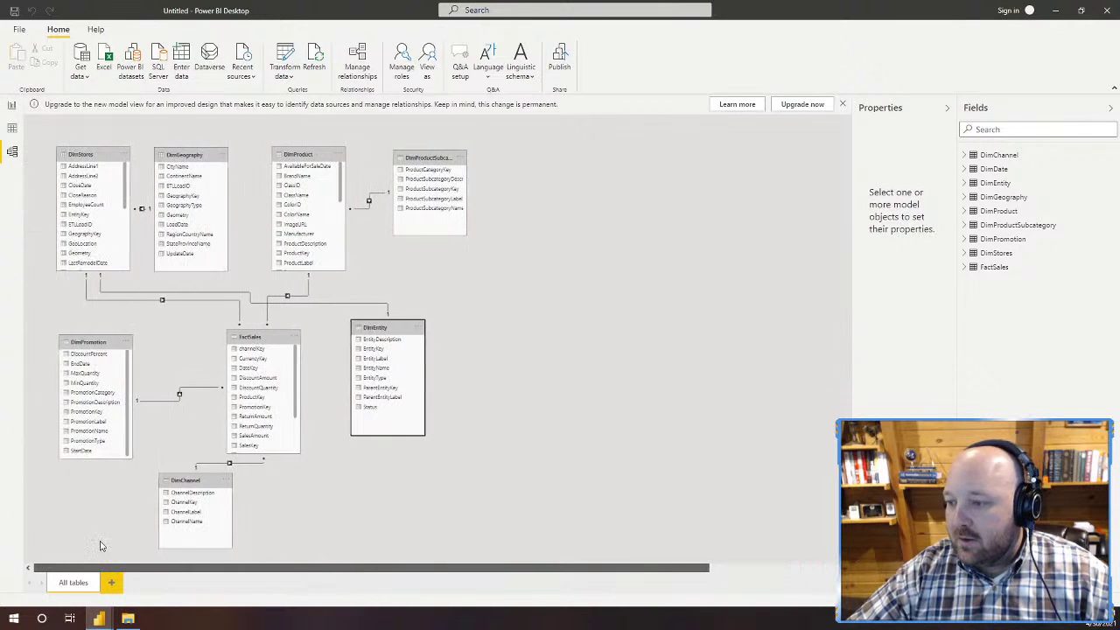
left_click_drag(366, 328, 70, 252)
Step: Shift DimProductSubcategory, DimProduct, DimGeography and DimStores to the right and place DimEntity at the left start of that row
left_click_drag(420, 155, 504, 156)
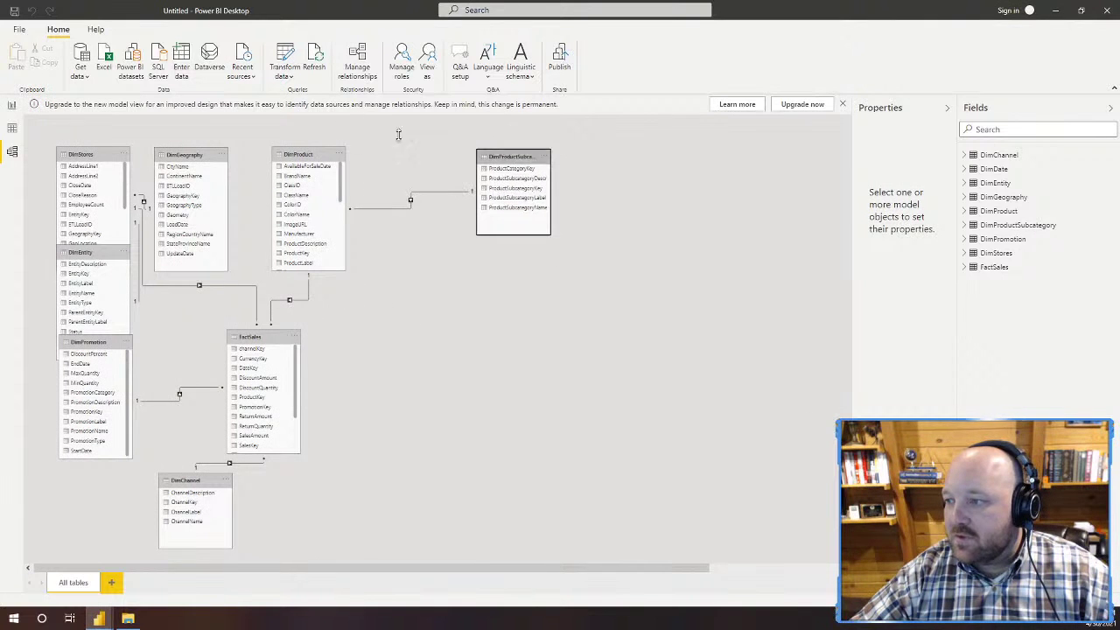
left_click_drag(298, 155, 412, 161)
left_click_drag(190, 156, 329, 157)
left_click_drag(80, 154, 219, 163)
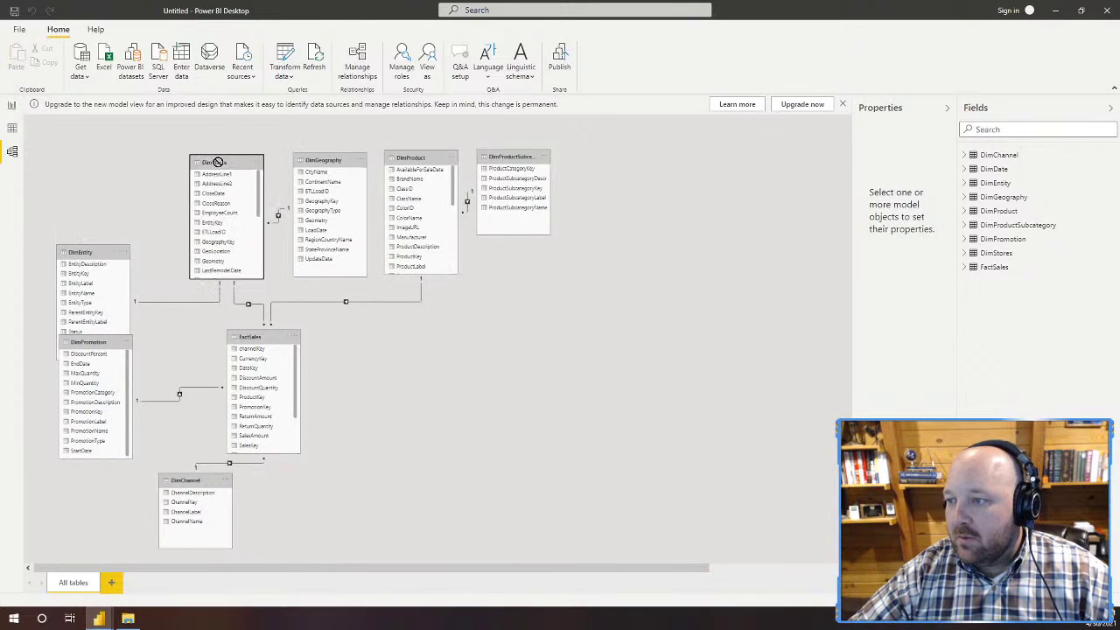
left_click(101, 250)
left_click_drag(101, 250, 109, 162)
Step: Center FactSales below DimGeography and DimProduct and bring the distant DimDate table to its right side
left_click_drag(265, 338, 368, 345)
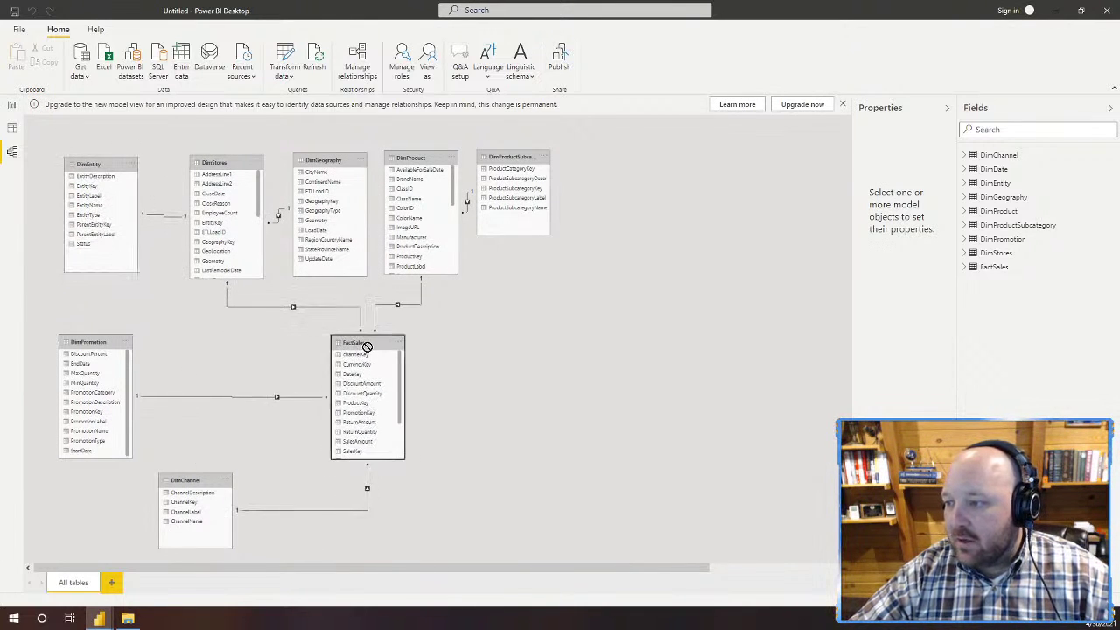
left_click_drag(489, 574, 628, 582)
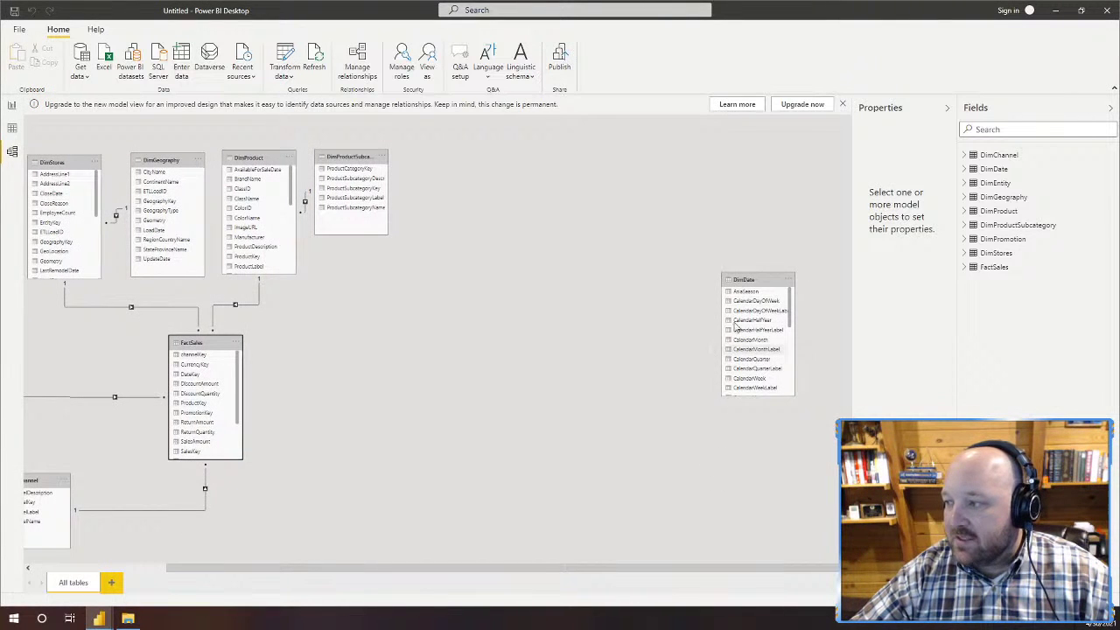
left_click_drag(745, 292, 455, 345)
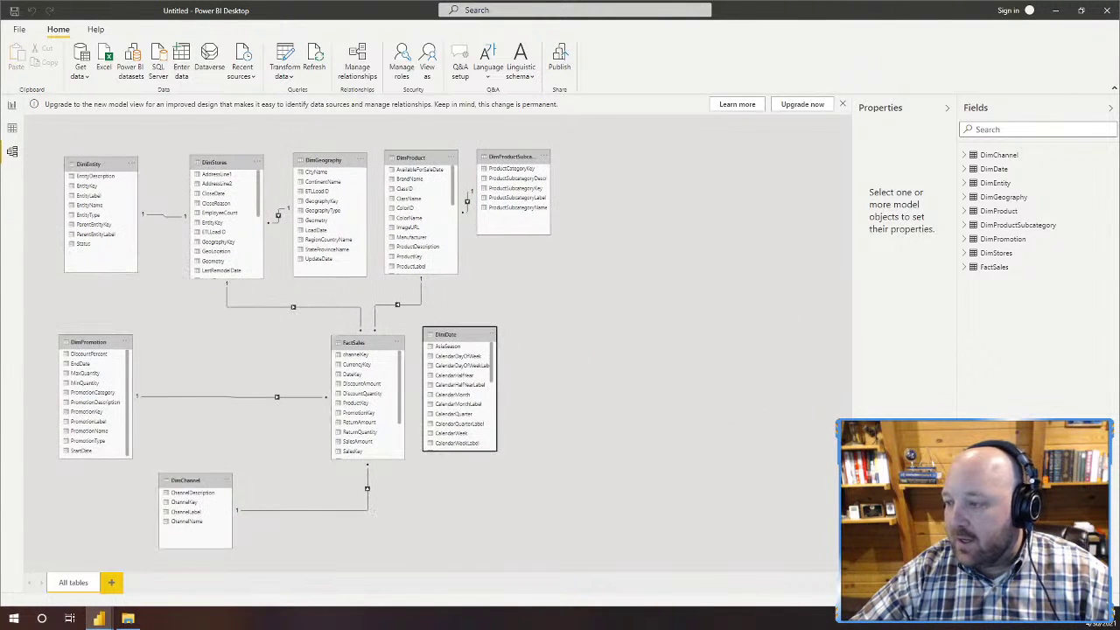
Step: Adjust the table spacing by shifting FactSales, DimStores and DimGeography slightly to the left
scroll(478, 452, "up", 4)
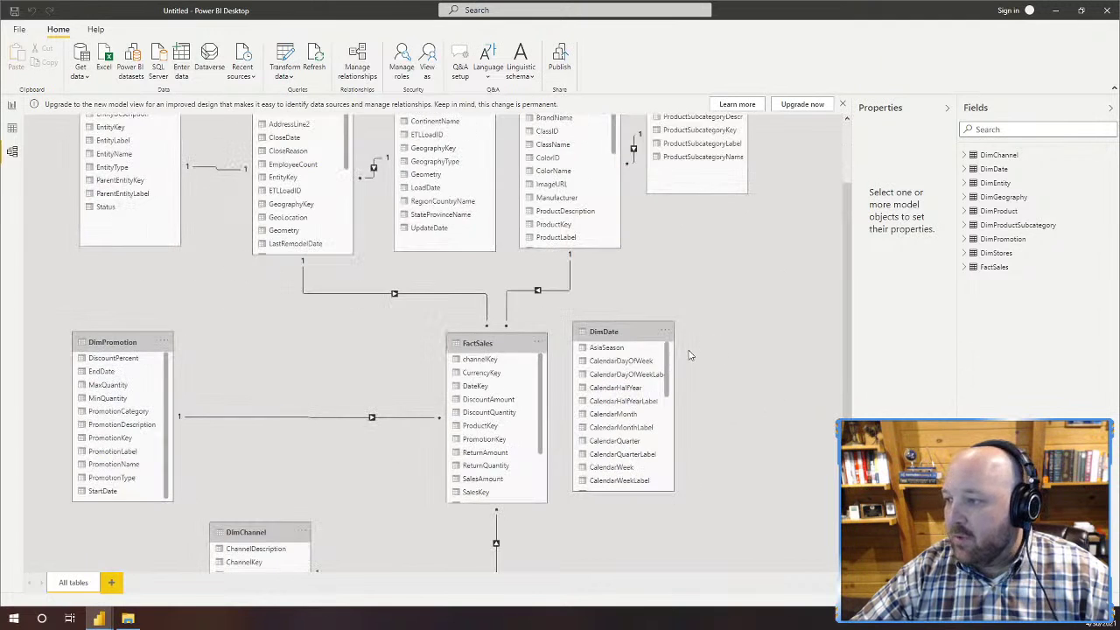
left_click_drag(479, 429, 431, 432)
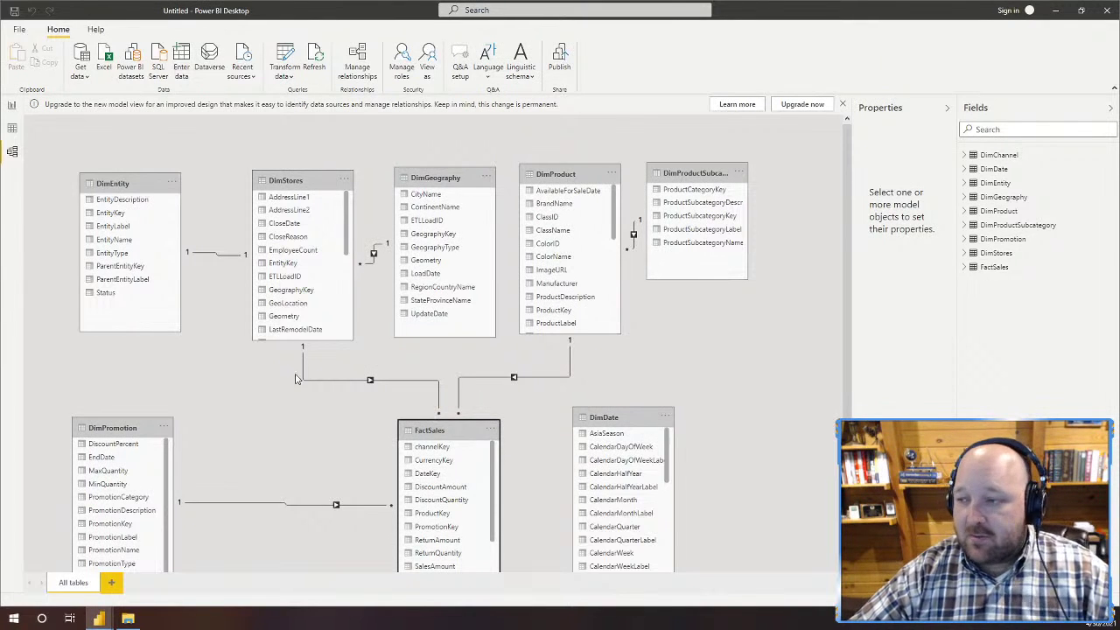
mouse_move(417, 422)
left_mouse_down()
mouse_move(388, 398)
mouse_move(405, 413)
left_mouse_up()
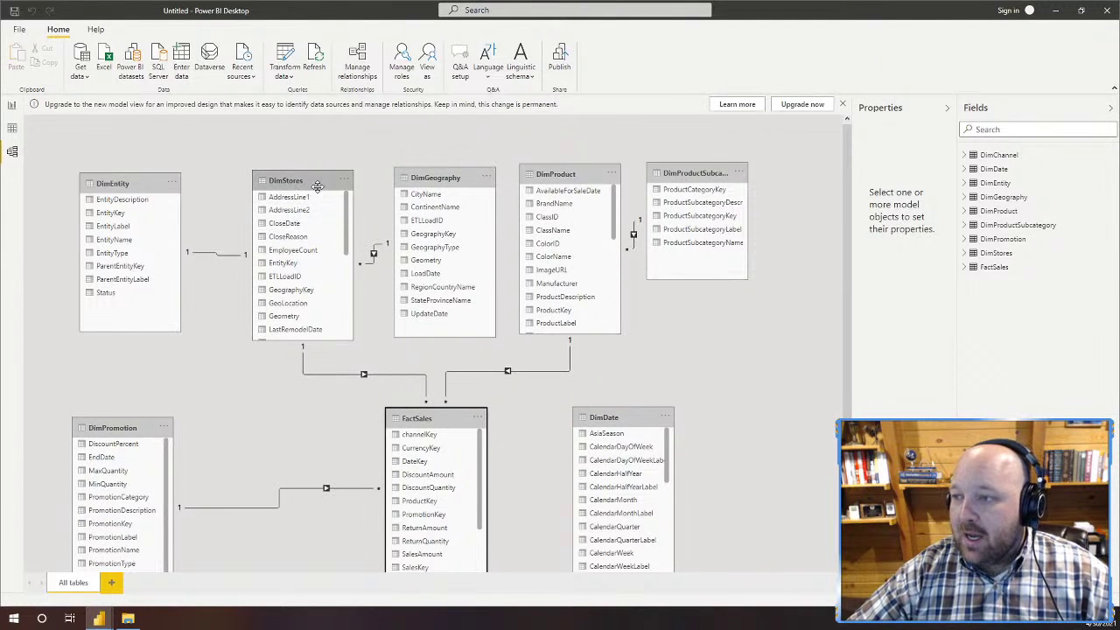
left_click_drag(319, 187, 296, 188)
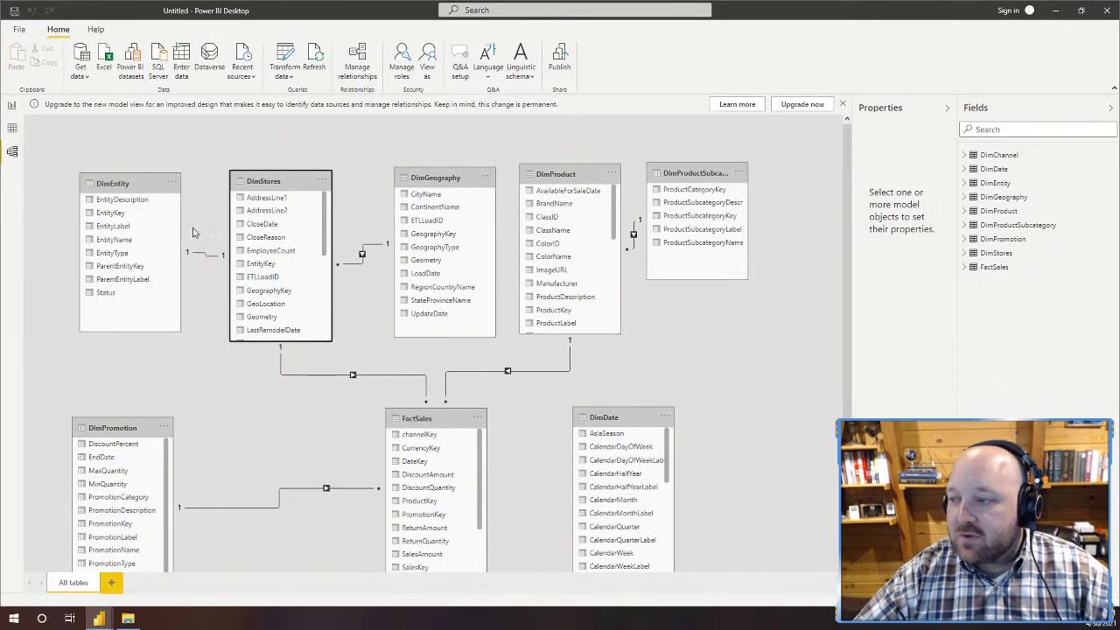
left_click_drag(429, 178, 406, 181)
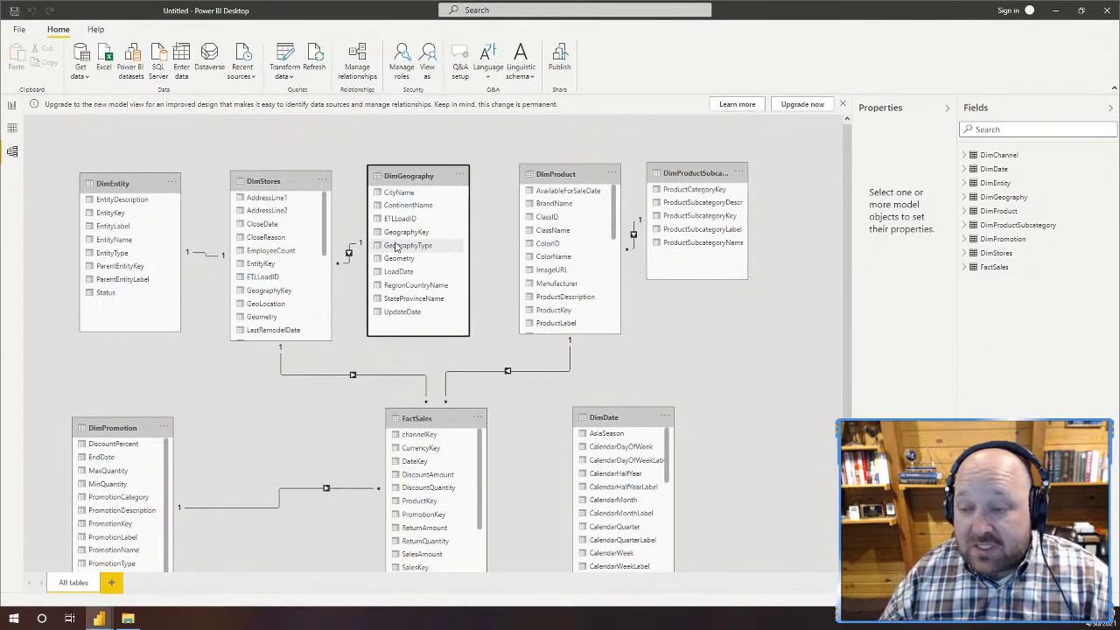
Step: Move FactSales closer to DimPromotion and place DimDate nearer to its right side at the same height
left_click_drag(423, 417, 336, 406)
scroll(838, 406, "down", 2)
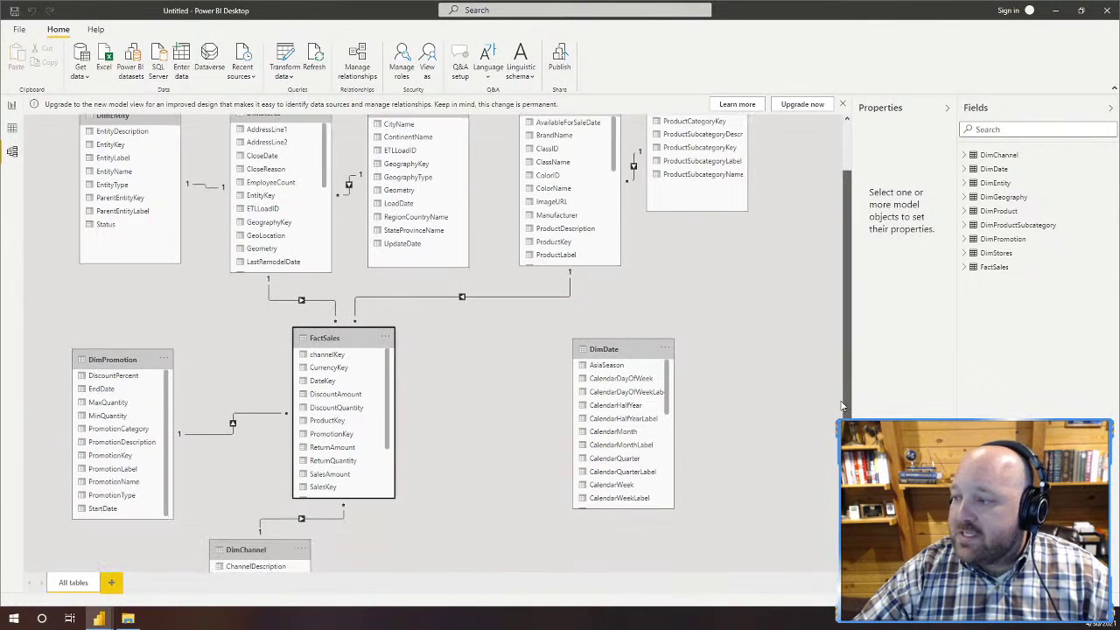
left_click_drag(591, 346, 477, 335)
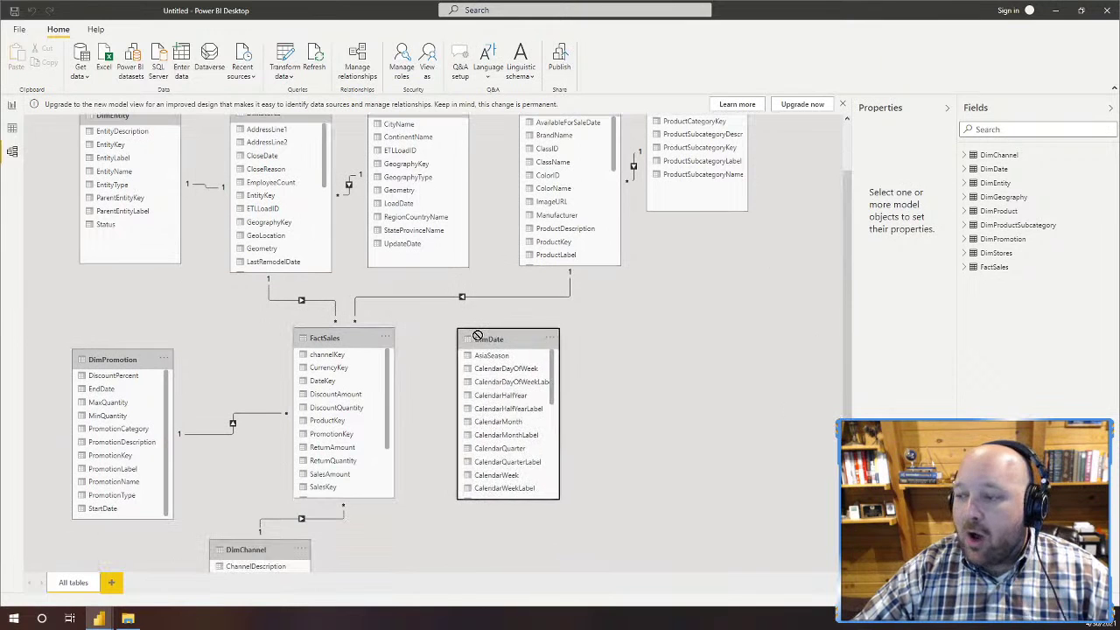
Step: Find the Datekey field in DimDate and create a relationship between it and the DateKey field of FactSales
left_click(328, 386)
scroll(516, 402, "up", 2)
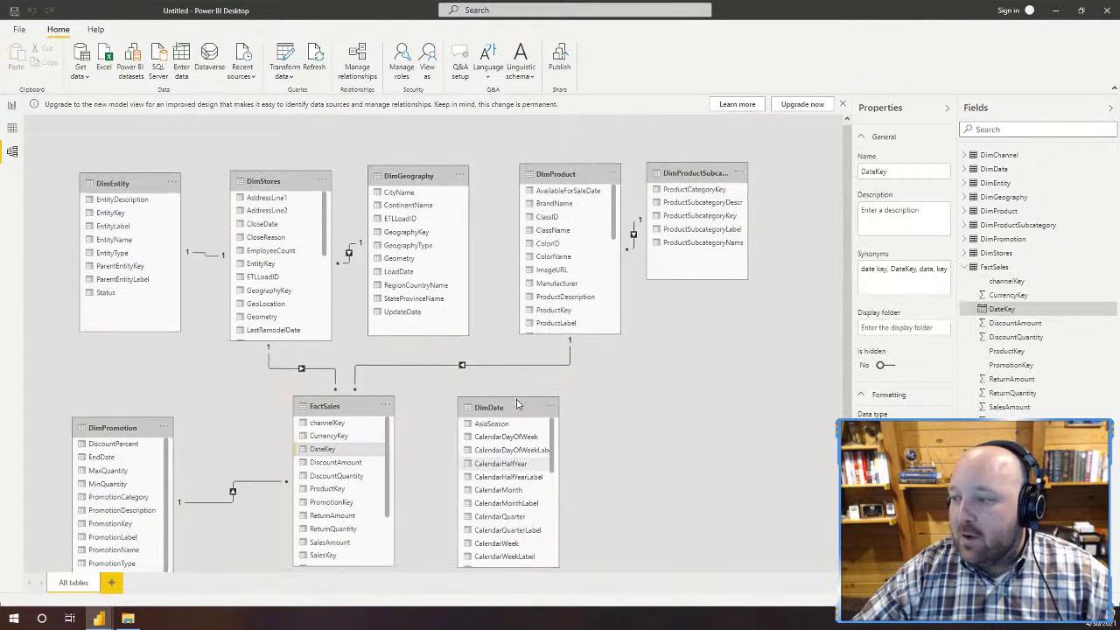
scroll(555, 436, "down", 2)
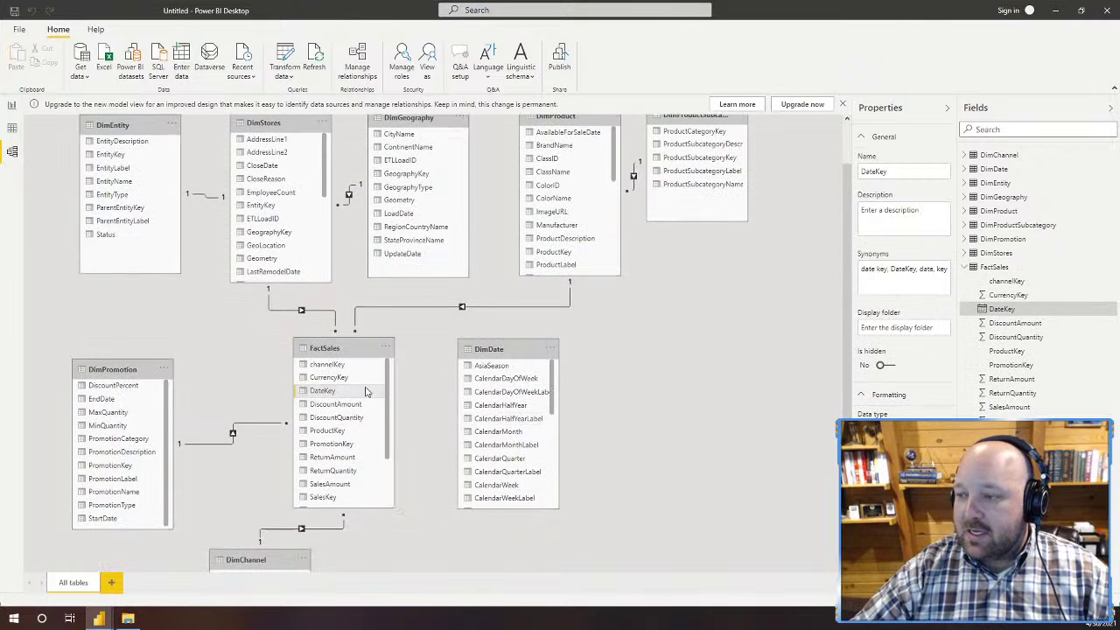
scroll(503, 447, "down", 5)
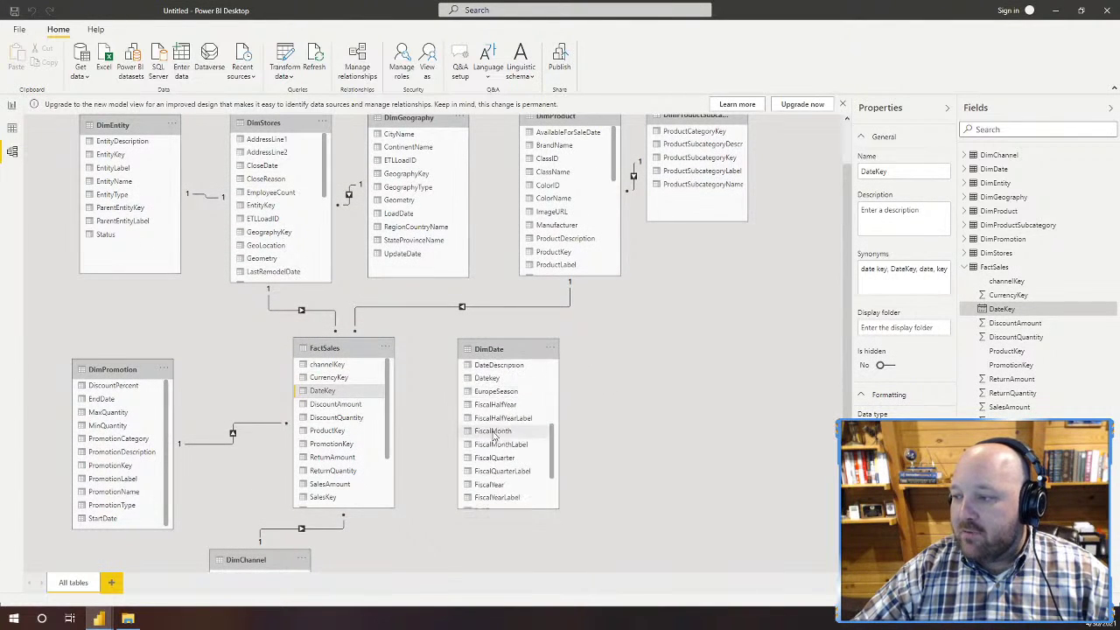
scroll(497, 477, "down", 2)
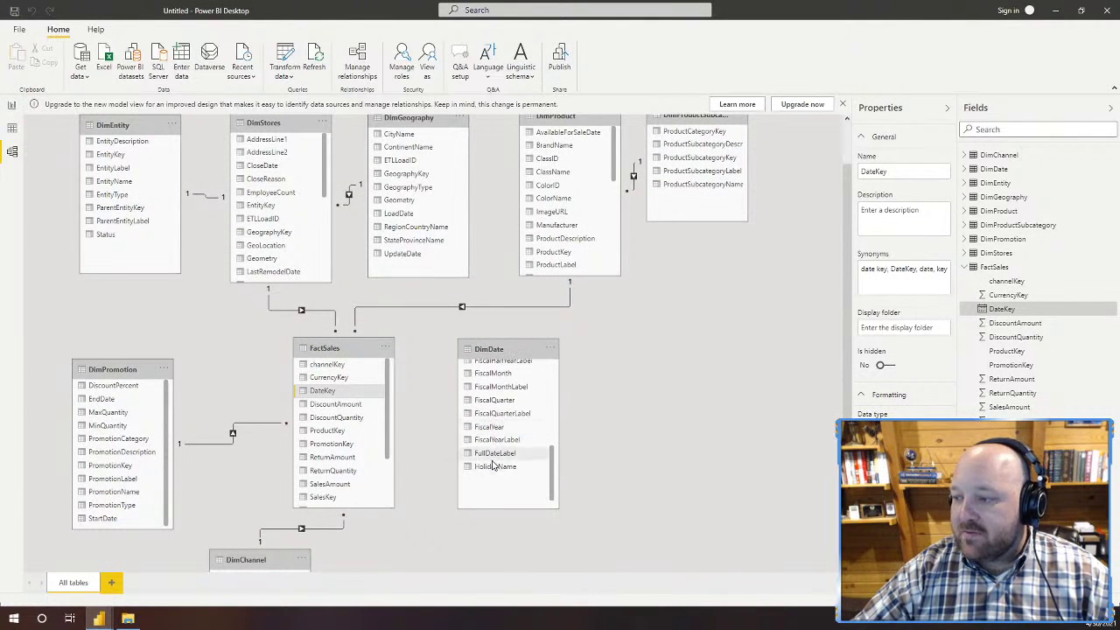
scroll(494, 462, "up", 2)
left_click(487, 378)
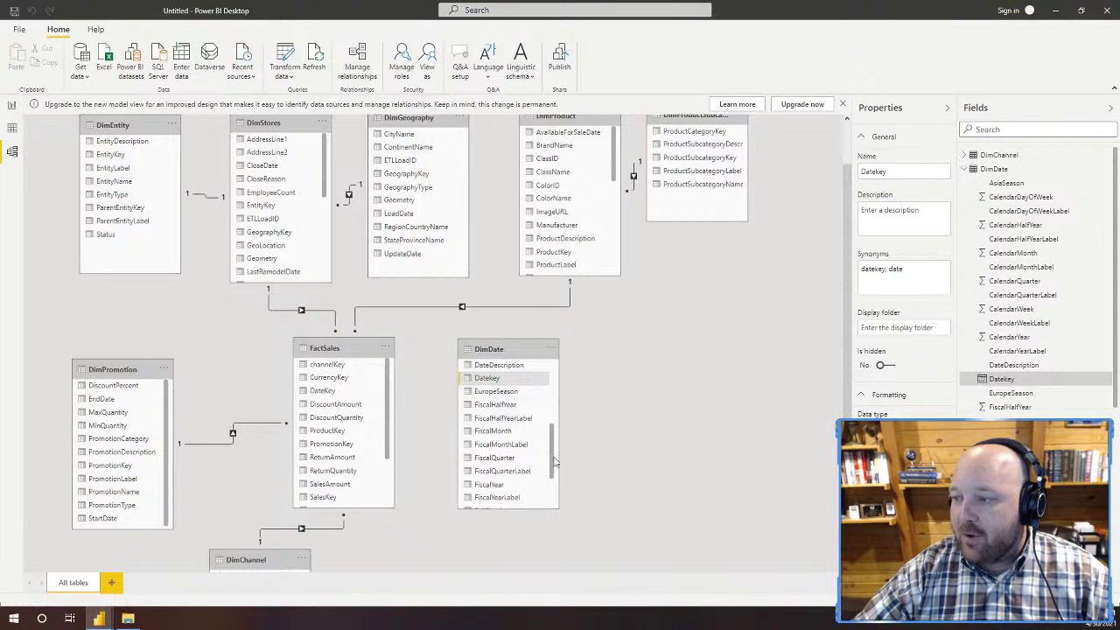
mouse_move(487, 378)
left_mouse_down()
mouse_move(337, 405)
mouse_move(324, 391)
mouse_move(376, 337)
mouse_move(493, 350)
mouse_move(495, 379)
left_mouse_up()
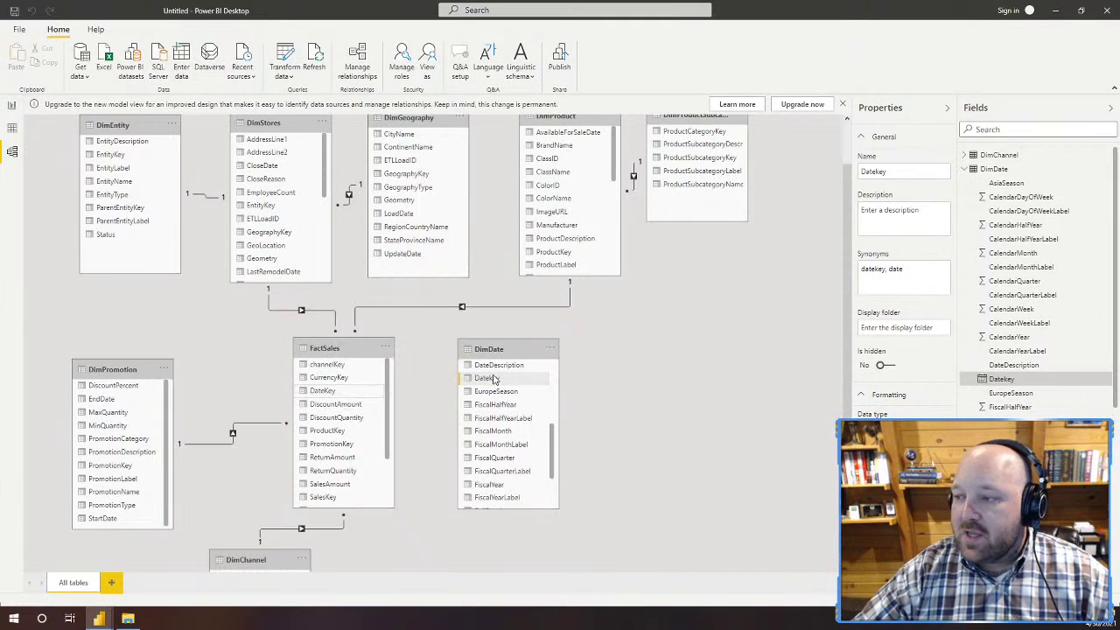
left_click(493, 379)
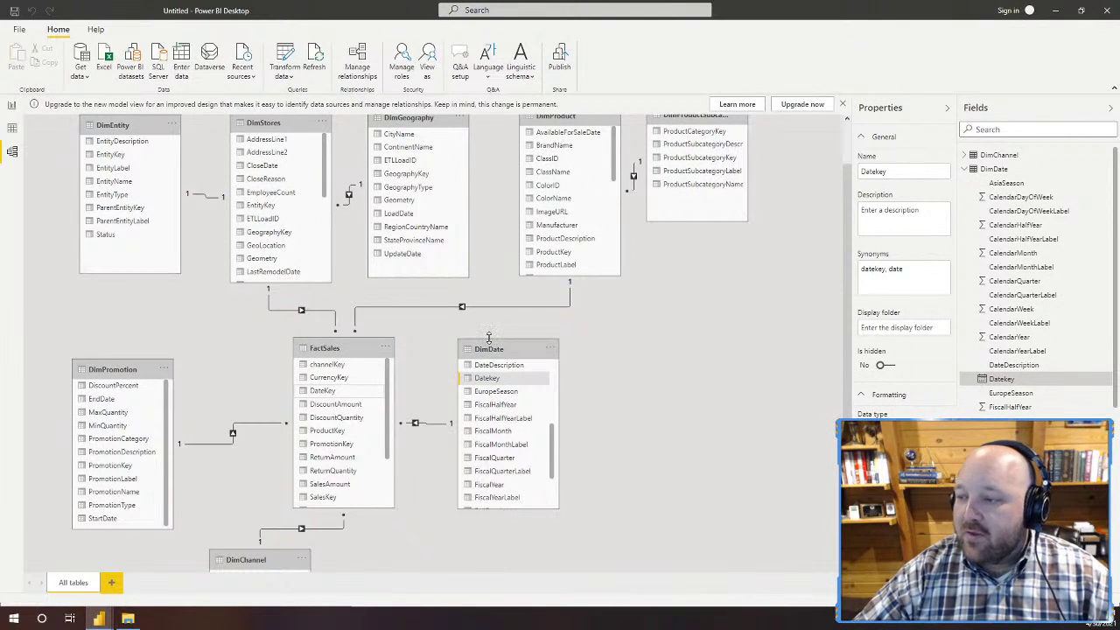
Step: Review the settings of the FactSales–DimDate relationship without changing them, and move DimDate slightly farther from FactSales
left_click(431, 428)
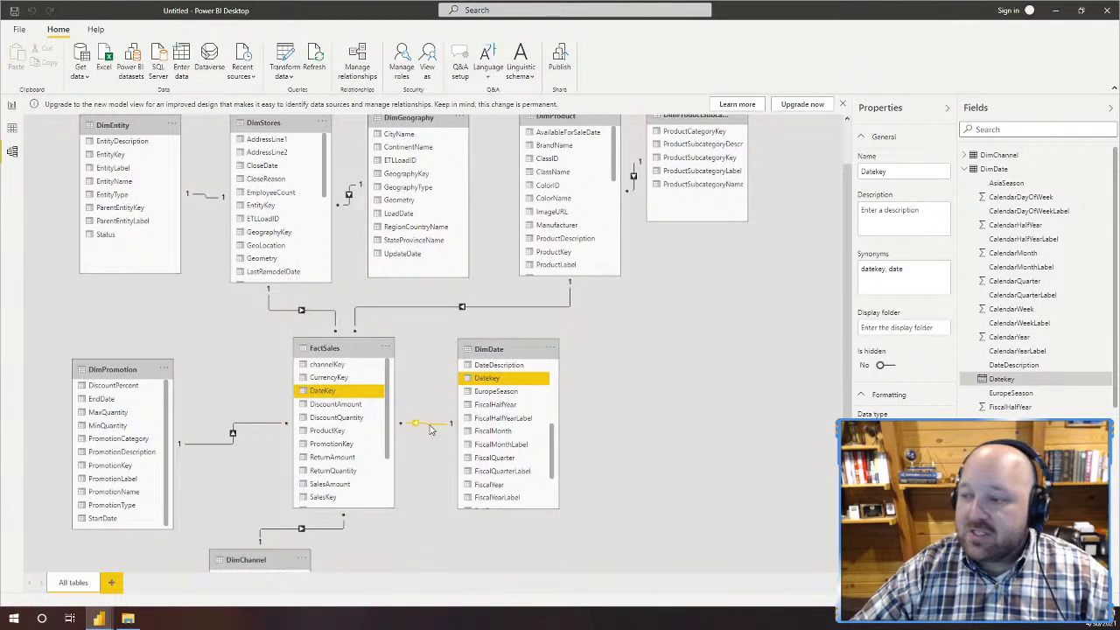
double_click(430, 427)
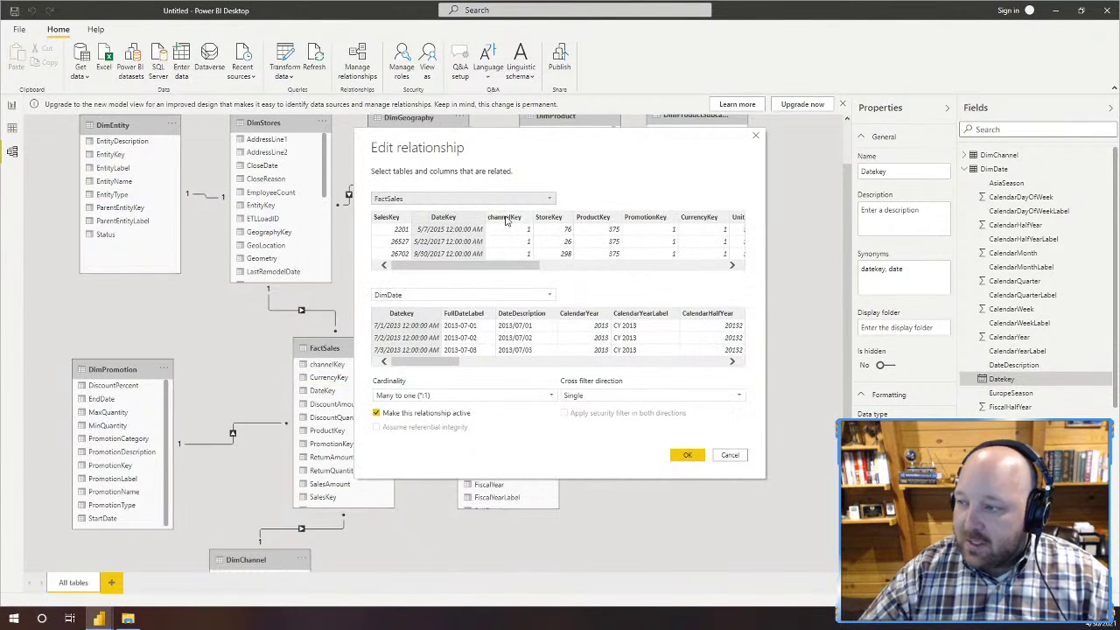
left_click(731, 455)
mouse_move(513, 342)
left_mouse_down()
mouse_move(513, 376)
mouse_move(536, 353)
mouse_move(516, 343)
left_mouse_up()
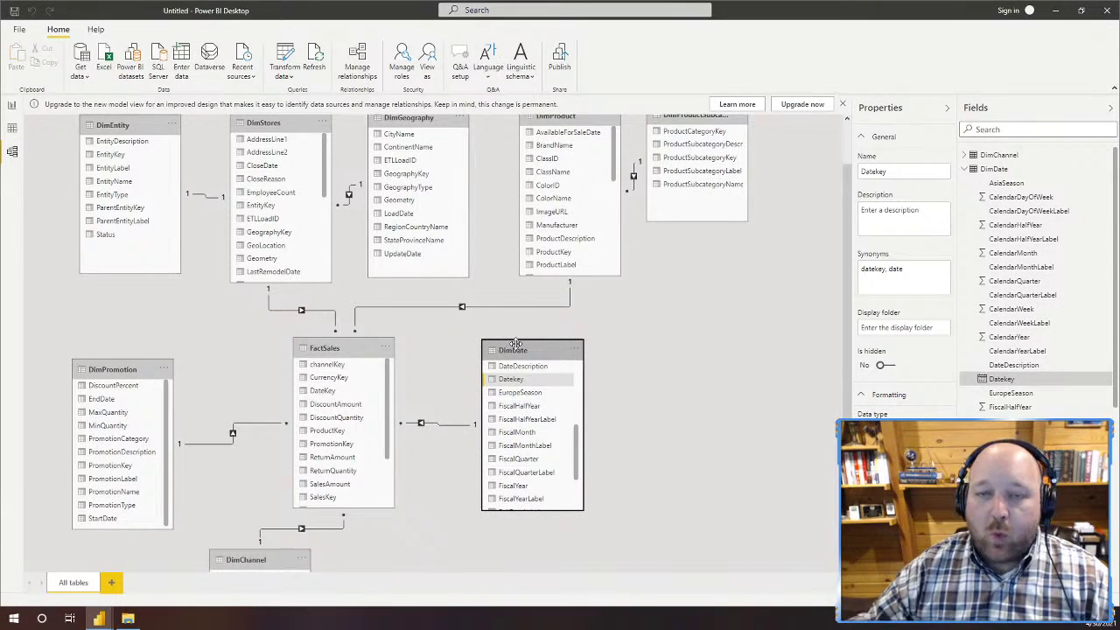
left_click_drag(517, 344, 517, 344)
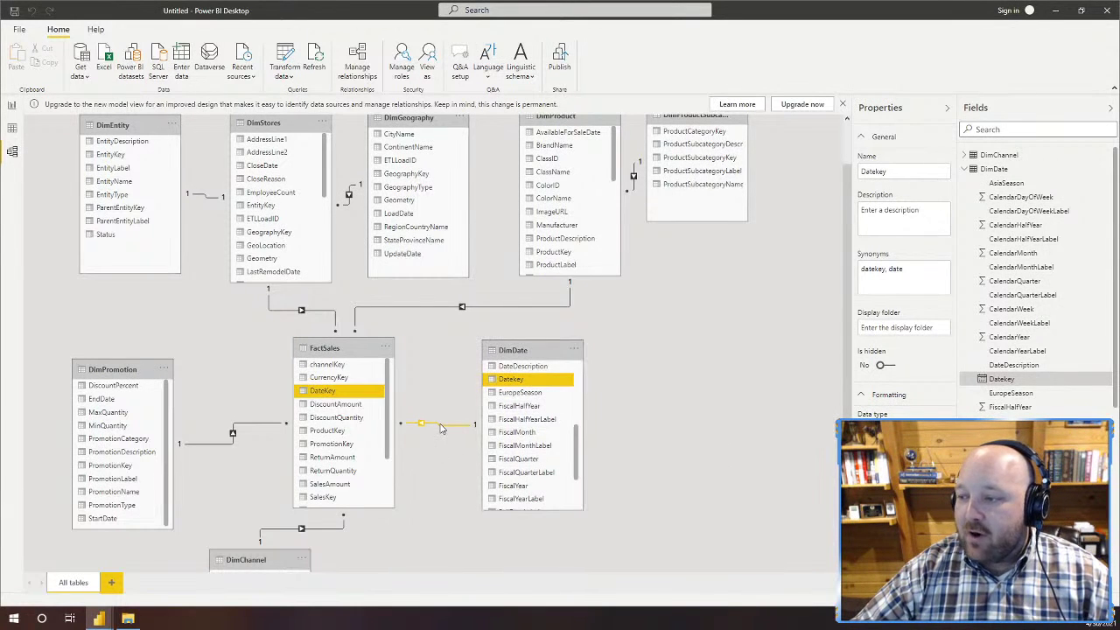
Step: Delete the relationship between FactSales and DimDate
right_click(442, 426)
left_click(472, 447)
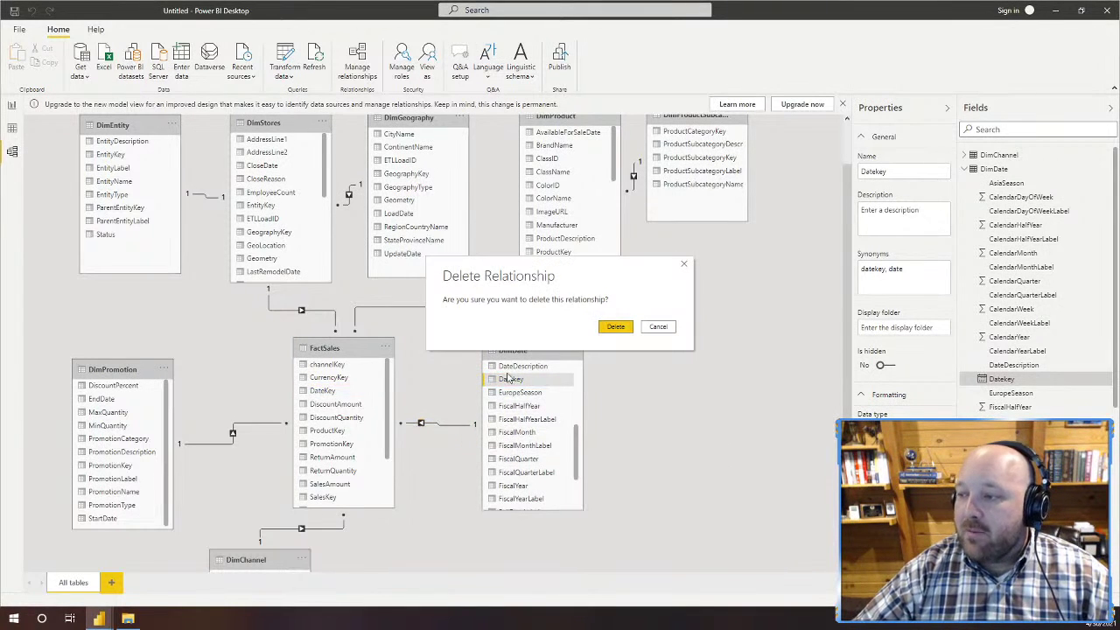
left_click(615, 327)
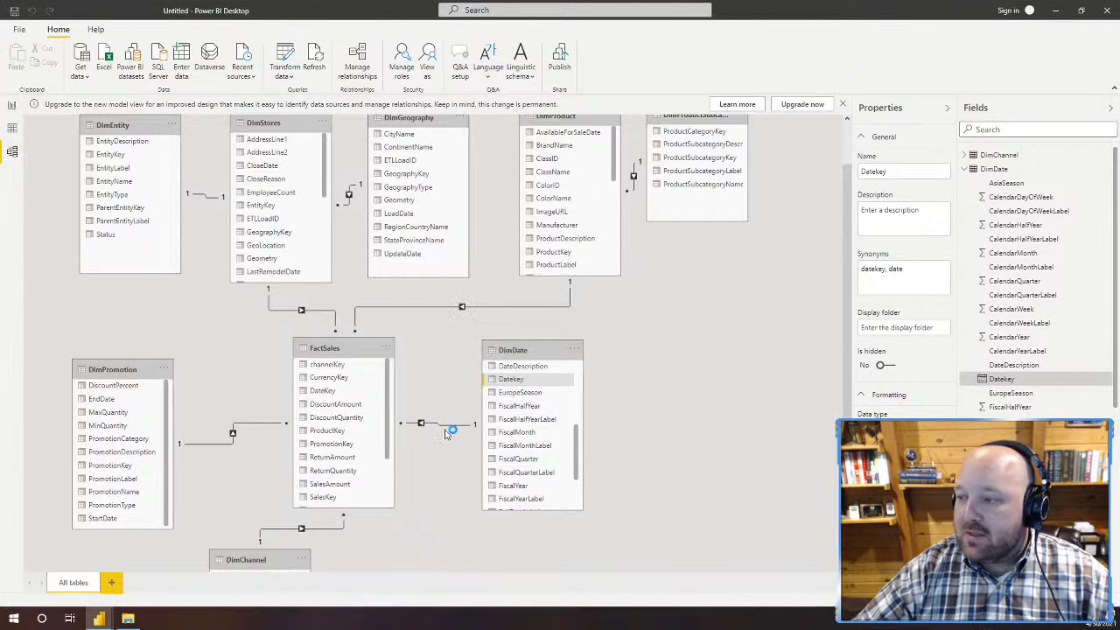
Step: Move DimDate slightly closer to FactSales and recreate the relationship between FactSales' DateKey and DimDate's Datekey
mouse_move(506, 348)
left_mouse_down()
mouse_move(663, 325)
mouse_move(549, 343)
mouse_move(569, 360)
mouse_move(489, 337)
mouse_move(497, 350)
left_mouse_up()
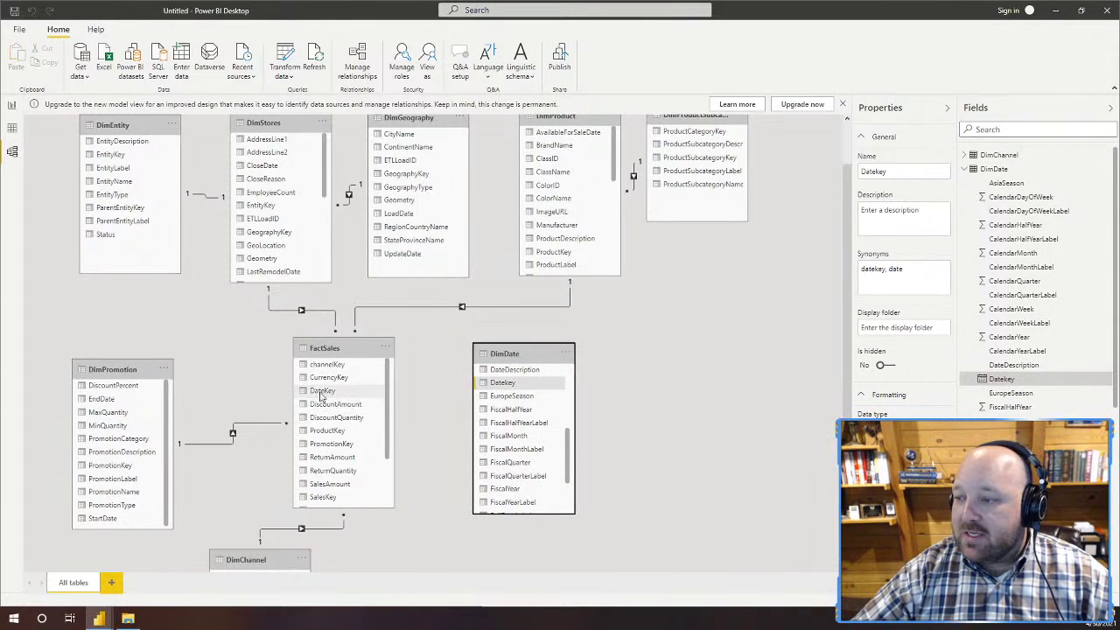
left_click_drag(320, 391, 484, 408)
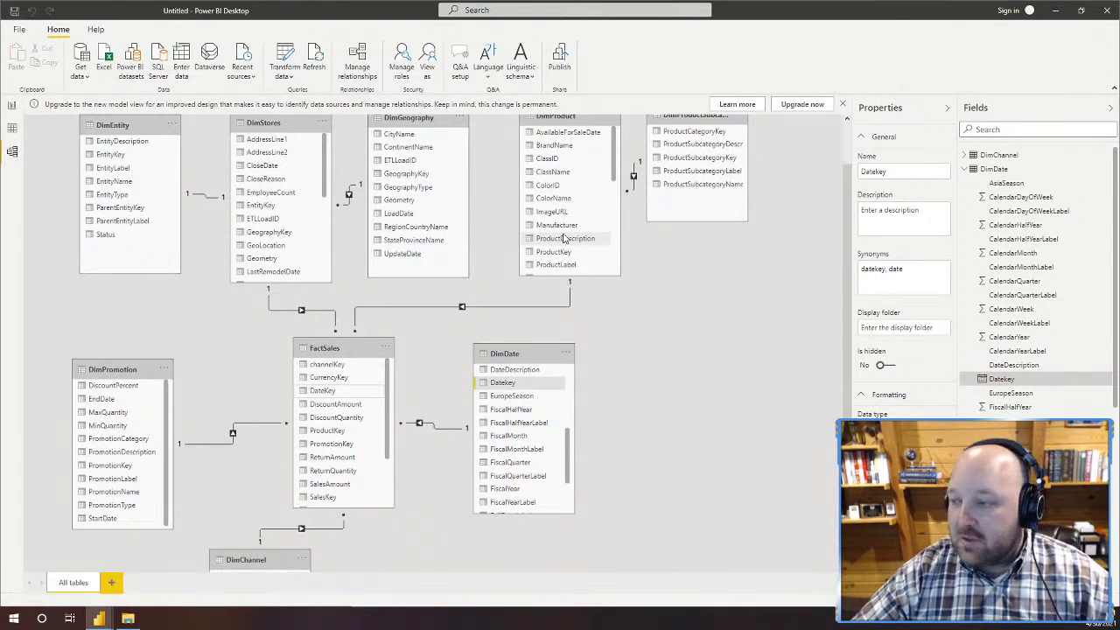
scroll(612, 420, "down", 3)
scroll(539, 470, "up", 4)
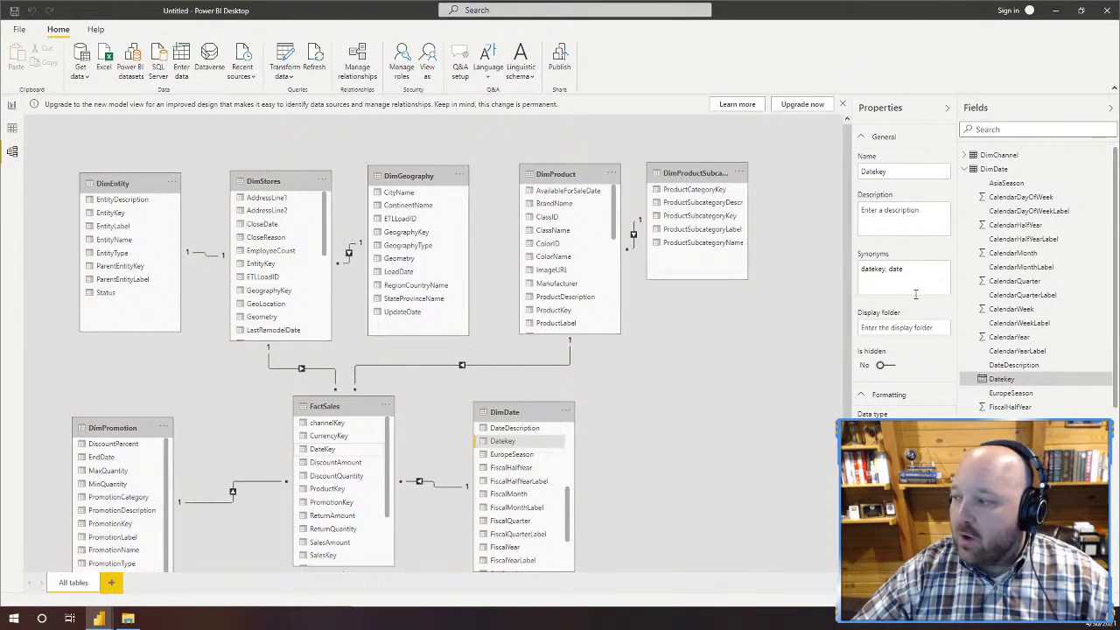
left_click(965, 168)
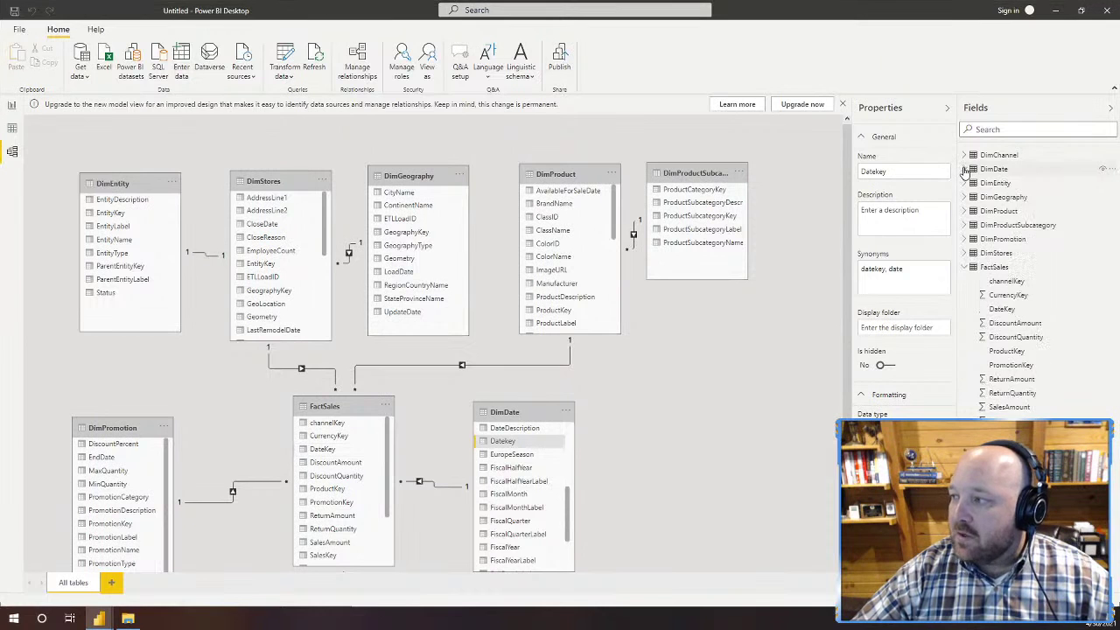
scroll(572, 391, "down", 1)
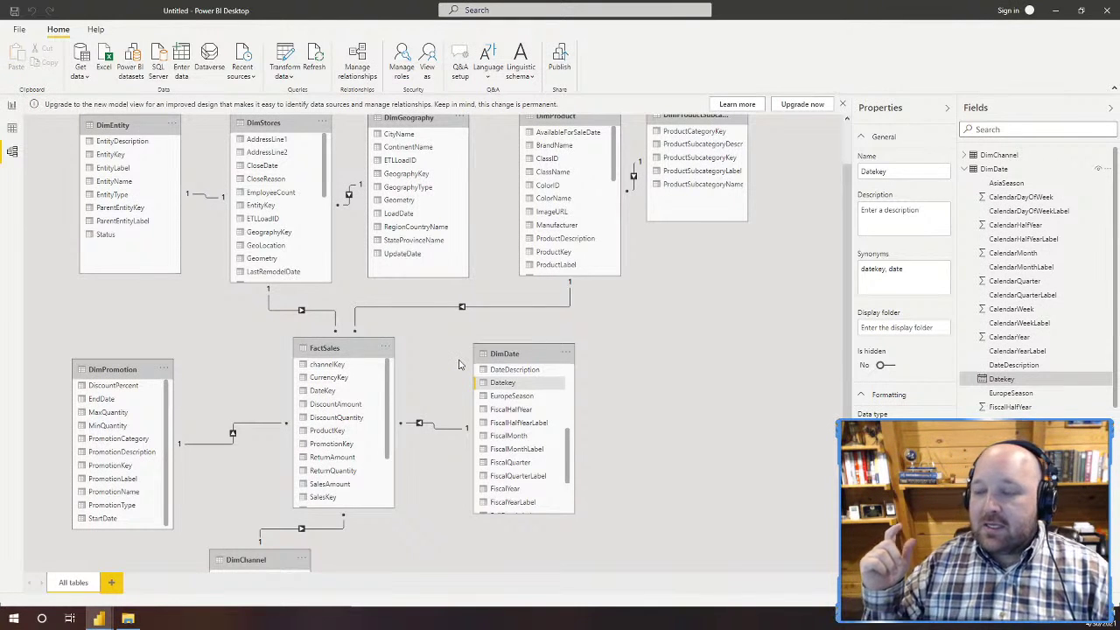
Step: Build a column chart on the report page showing FactSales' SalesAmount by DimGeography's ContinentName
left_click(11, 107)
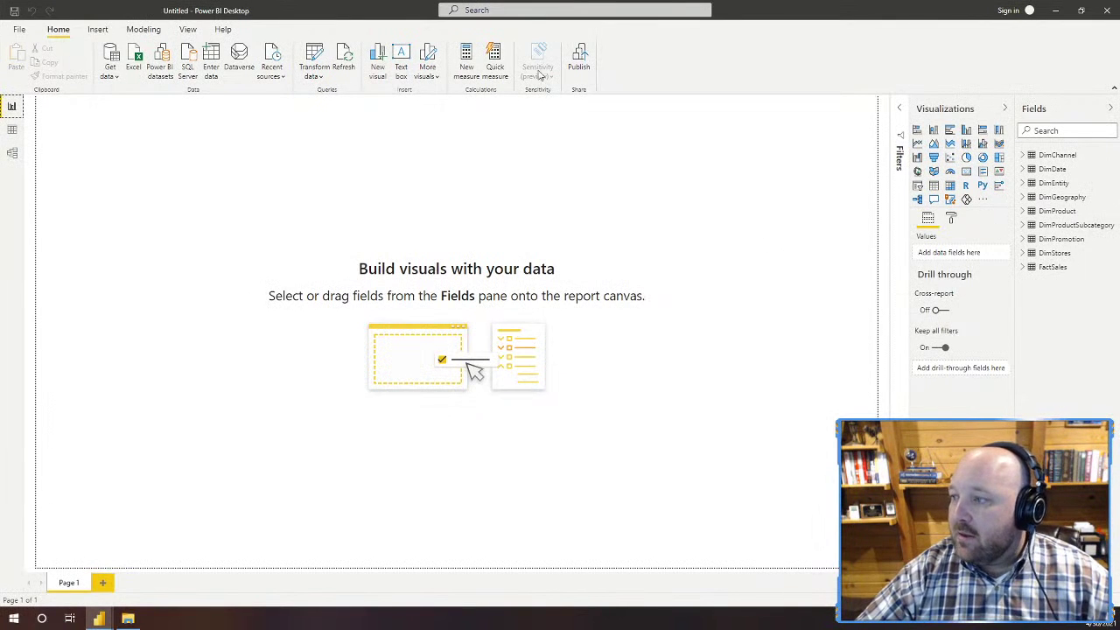
left_click(1023, 268)
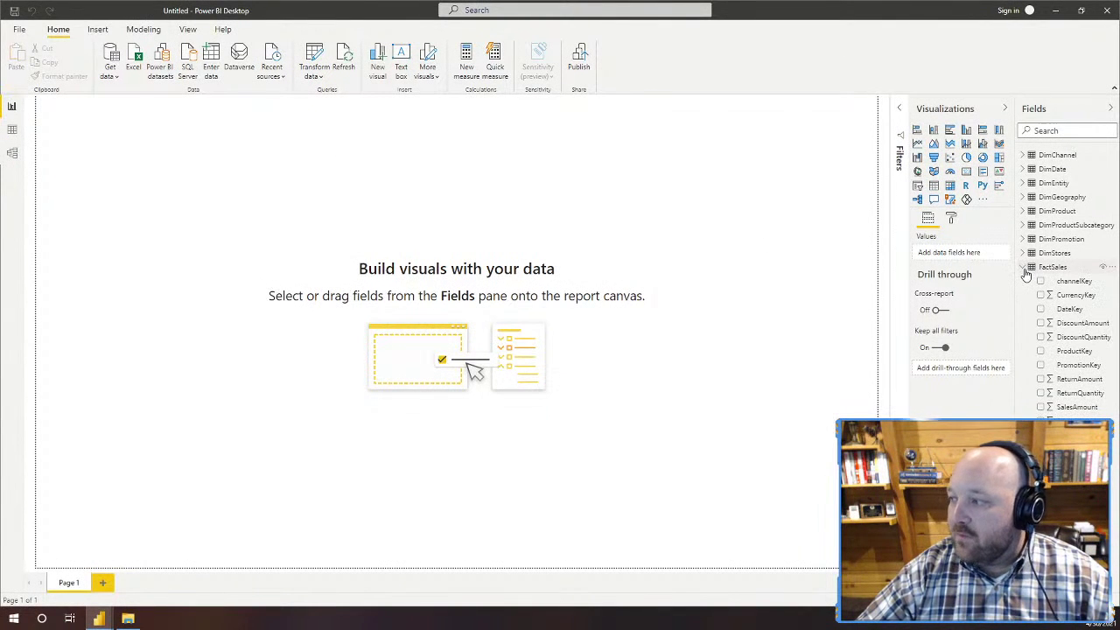
left_click(1040, 408)
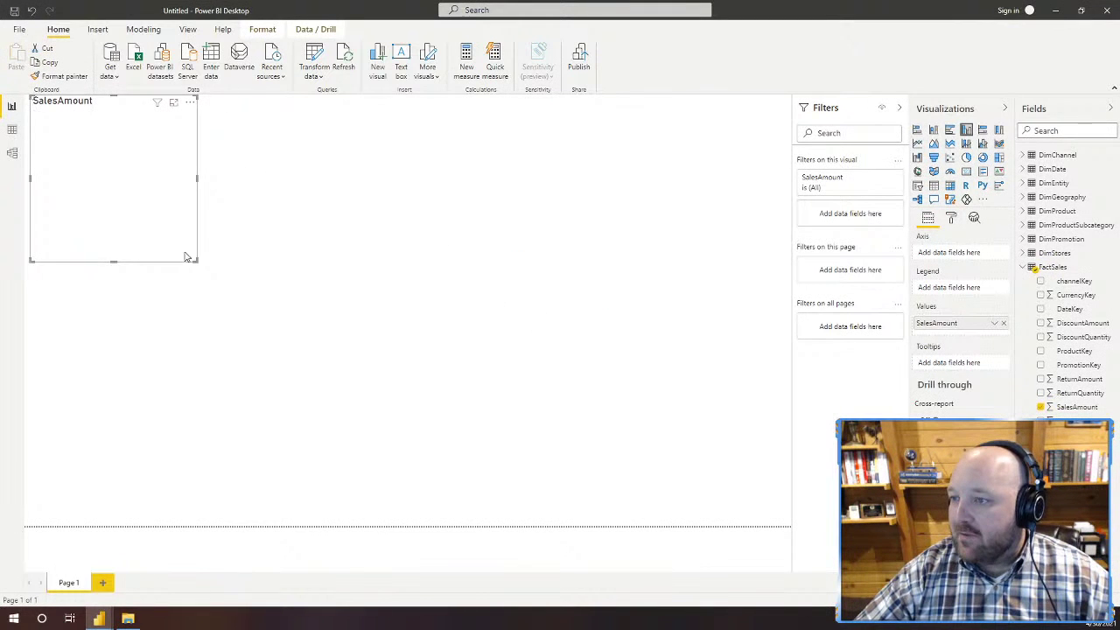
left_click_drag(194, 264, 273, 281)
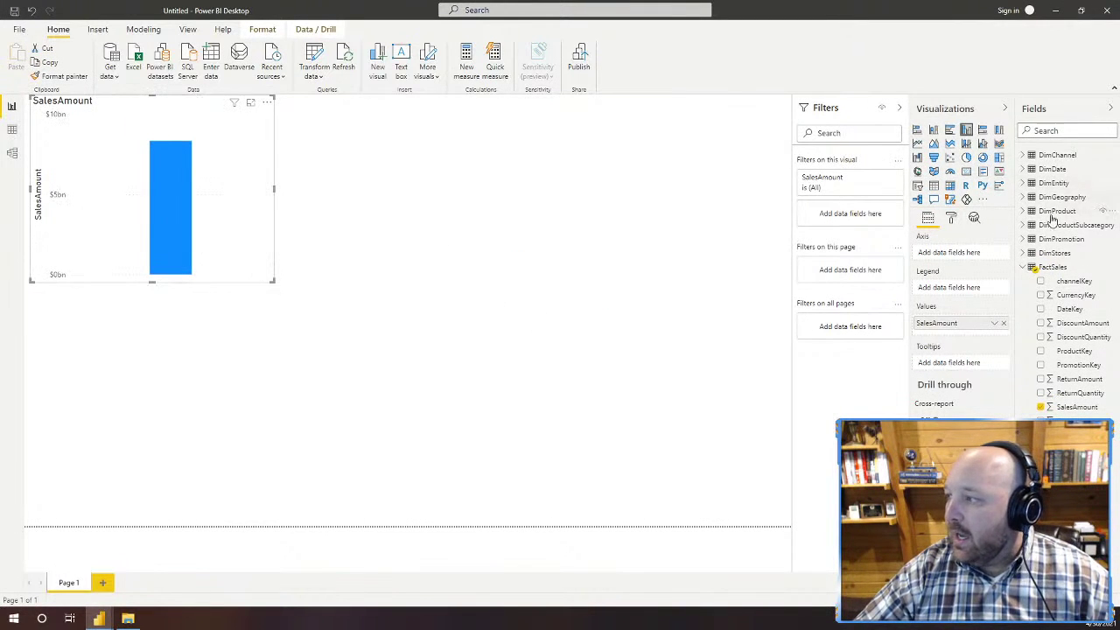
left_click(1025, 198)
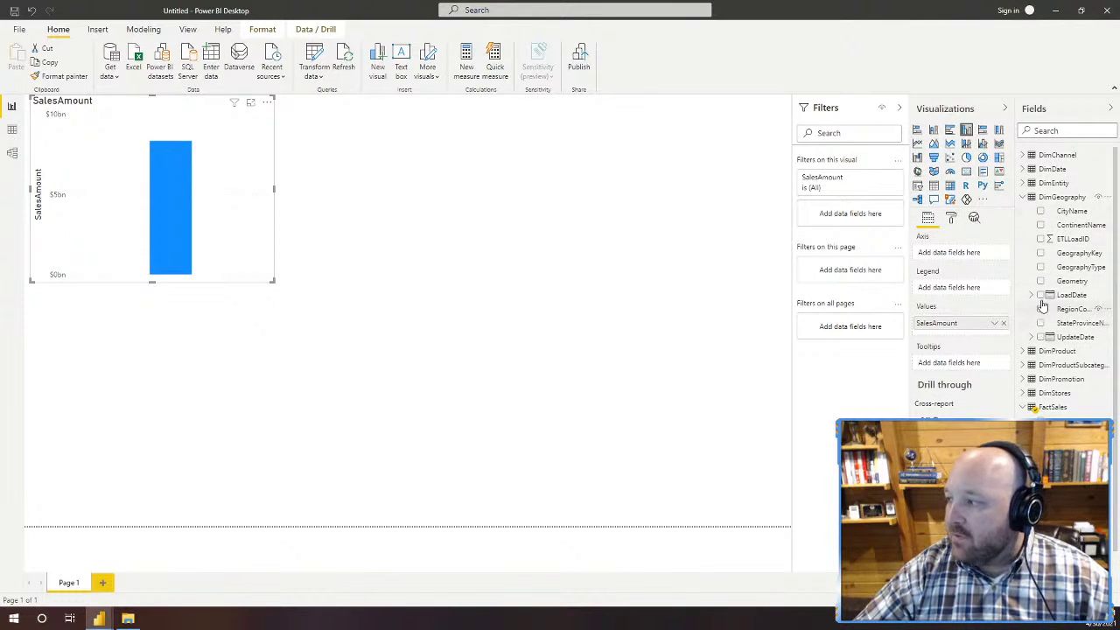
left_click(1040, 225)
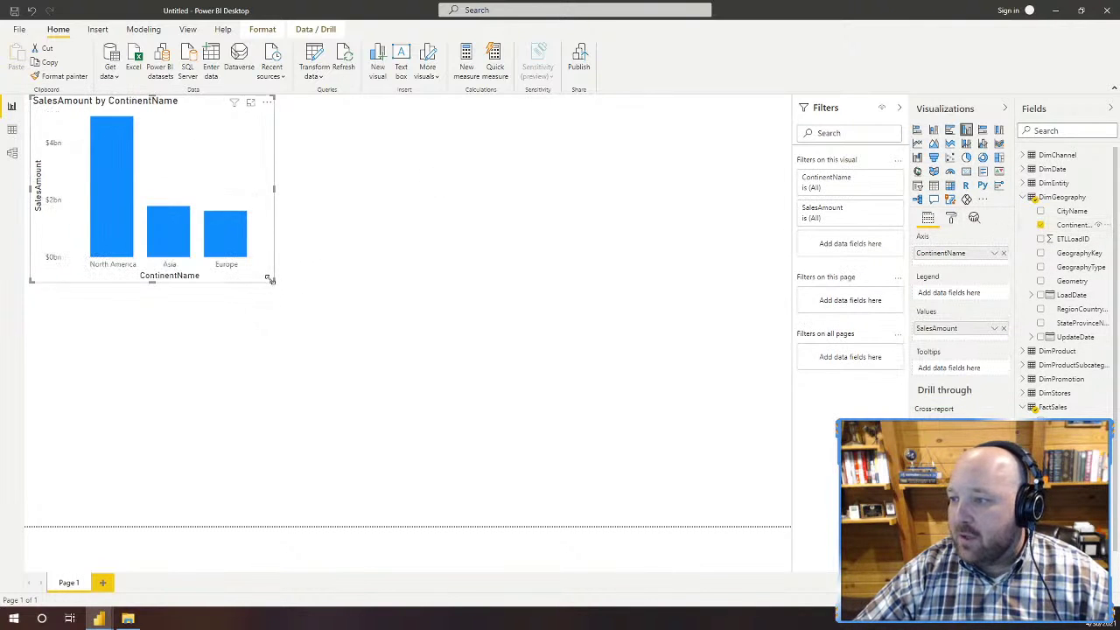
Step: Enlarge the SalesAmount by ContinentName chart and shift it slightly inward from the page corner, and return to the model diagram
left_click_drag(274, 281, 403, 331)
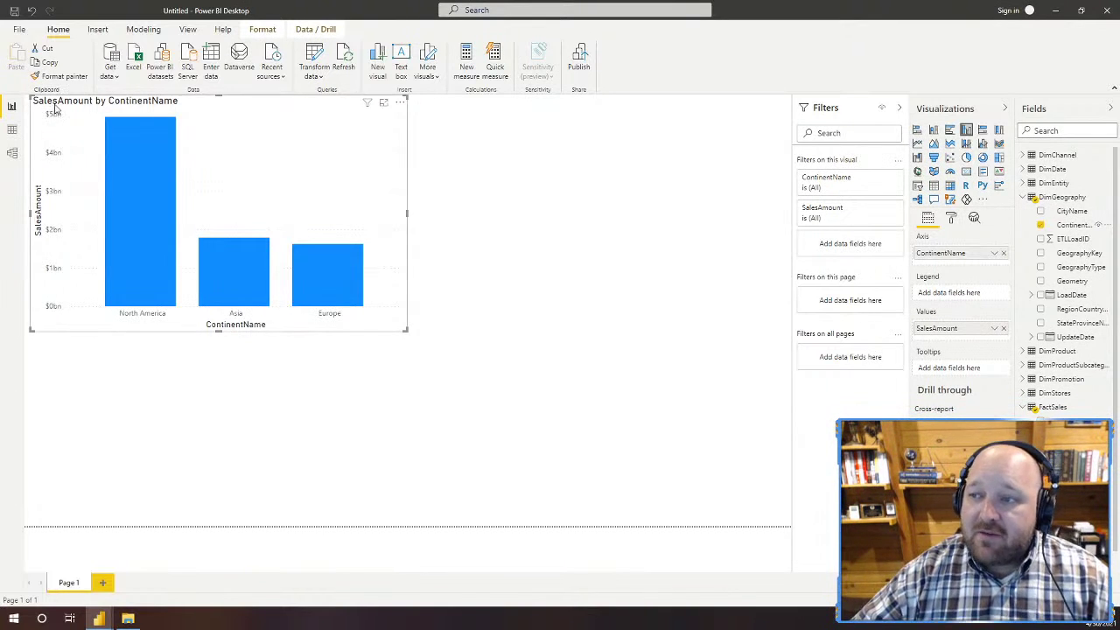
left_click_drag(55, 130, 52, 161)
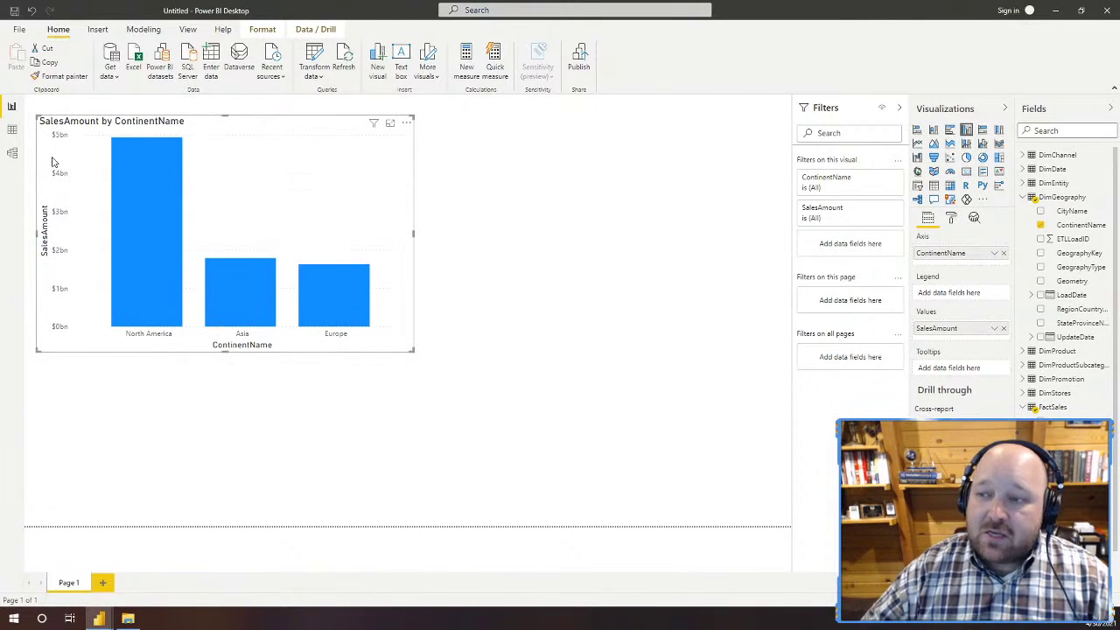
left_click(13, 153)
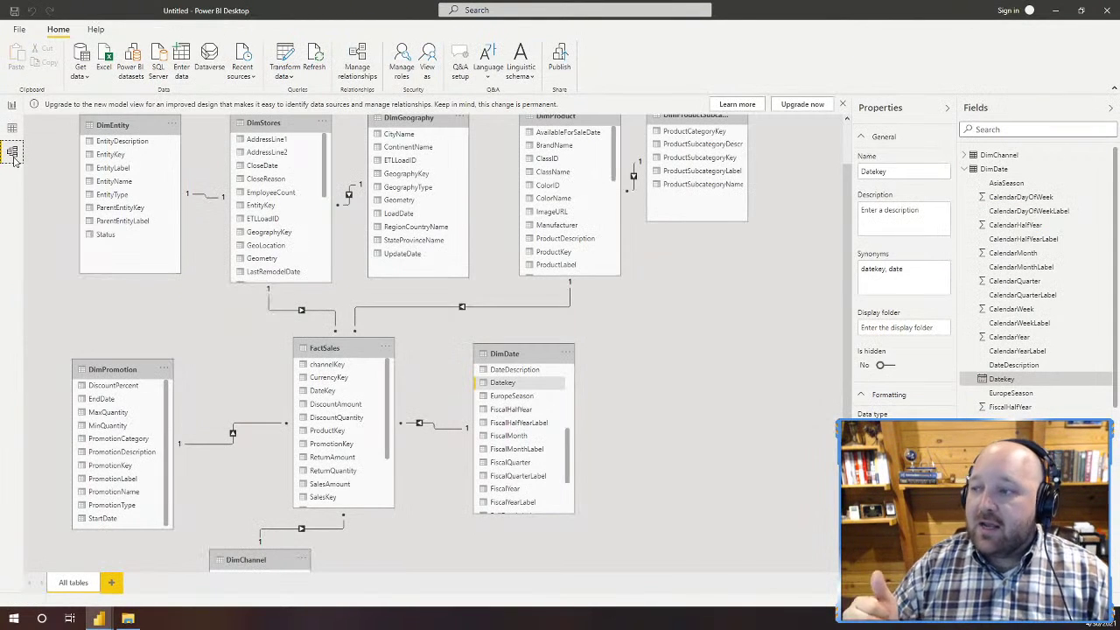
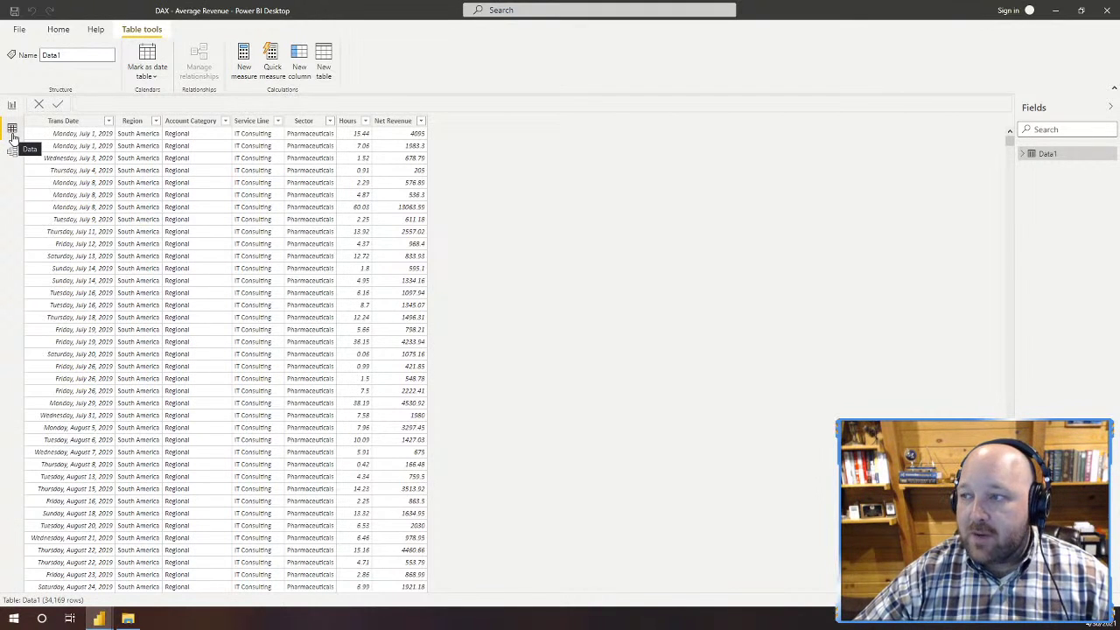
Step: Add a calculated column to the Data1 table, name it AverageRev, and start its formula with the ROUND function
left_click(305, 60)
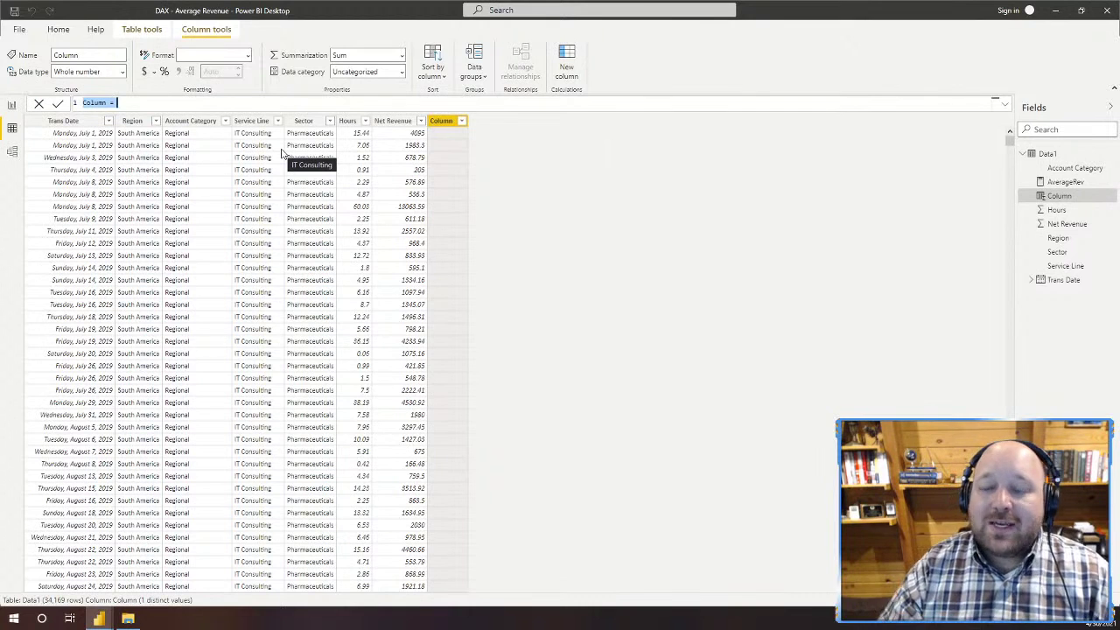
type("A")
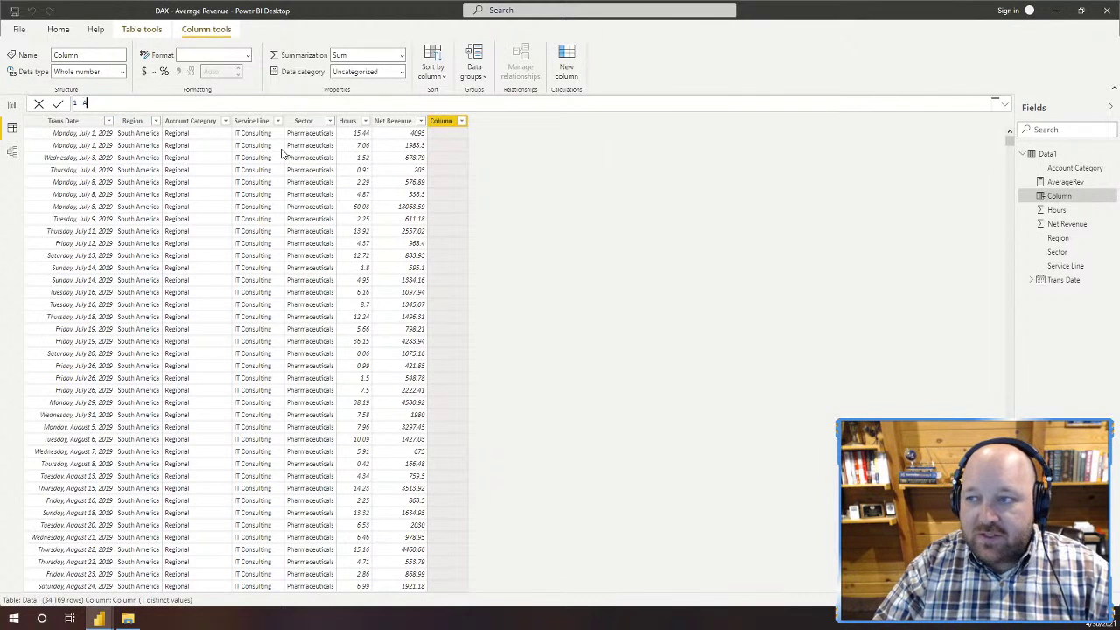
type("verageReve")
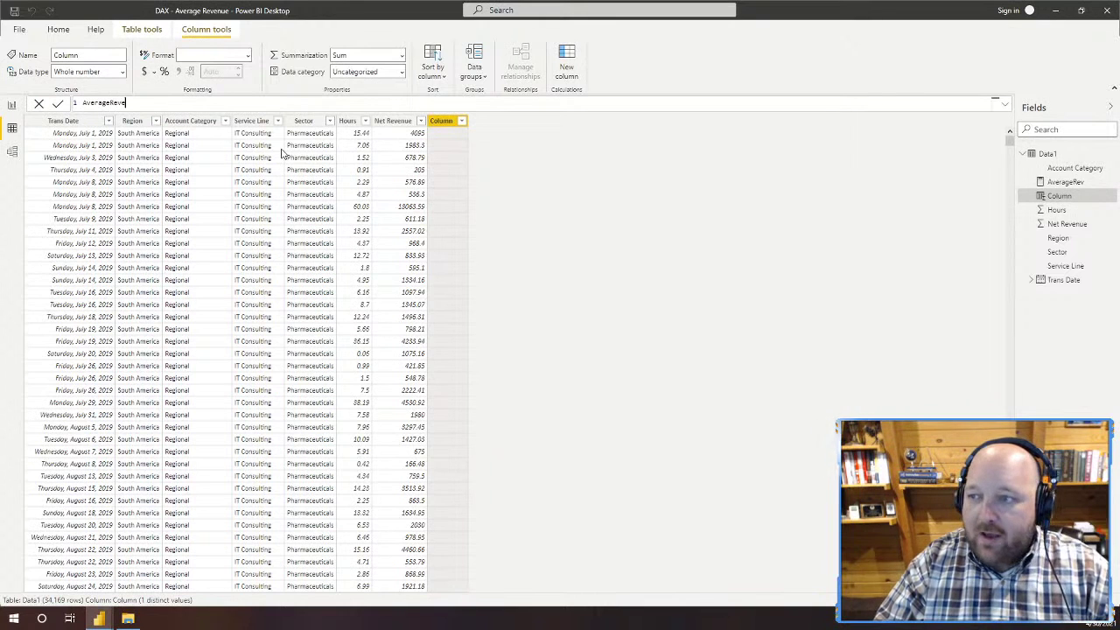
key("BackSpace")
type("=")
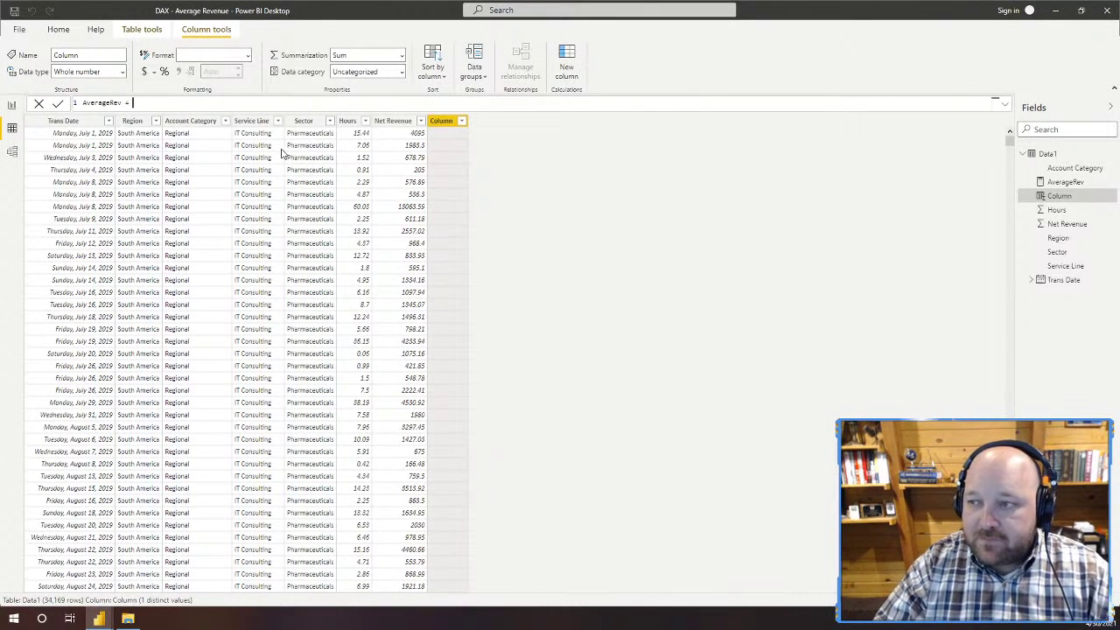
type(" Roun")
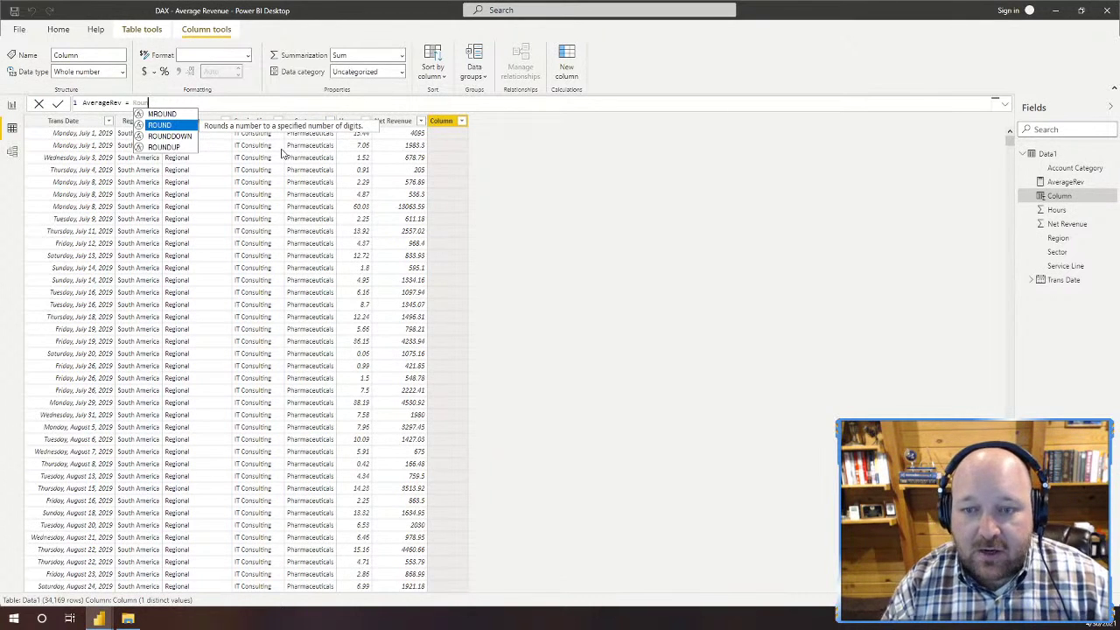
key("Tab")
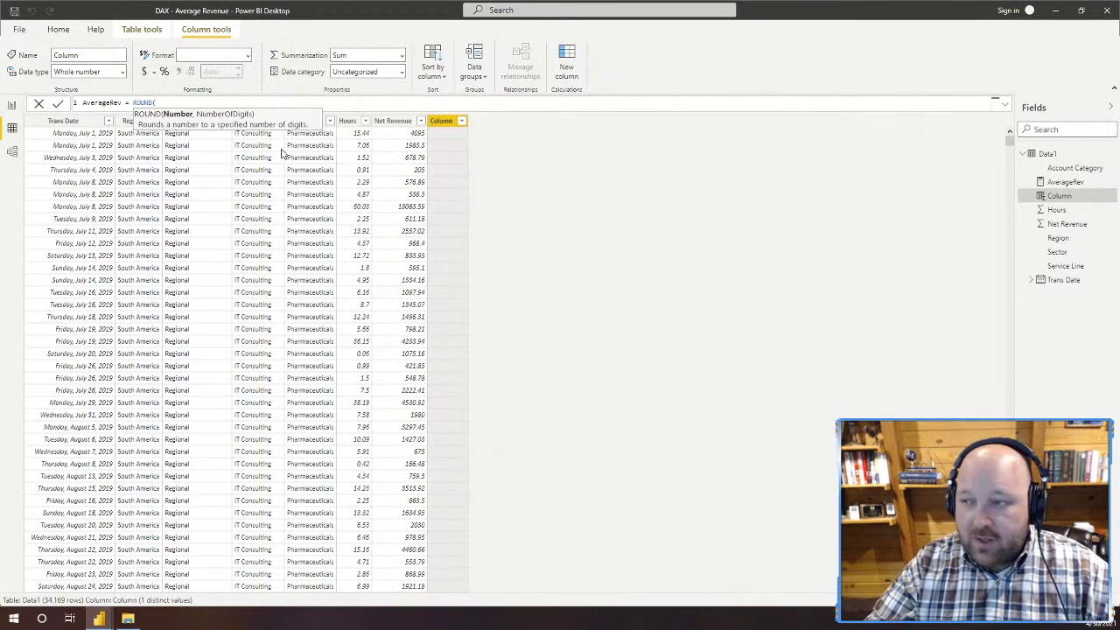
Step: Fill the ROUND function with Data1[Net Revenue]/Data1[Hours], close the parenthesis, and submit the formula
type("da")
key("Tab")
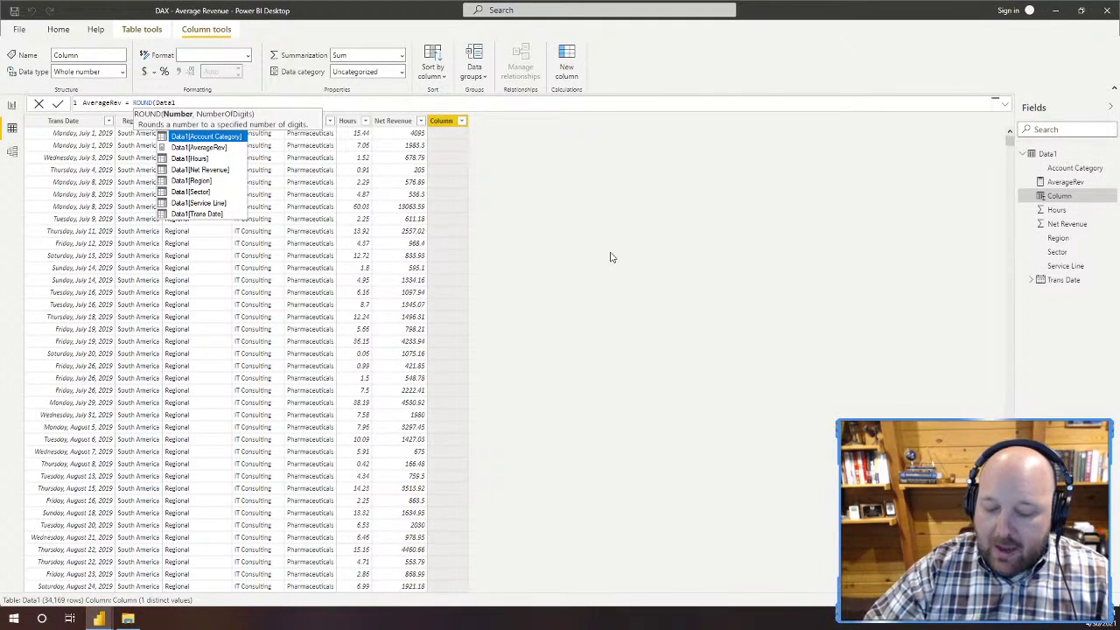
type("[")
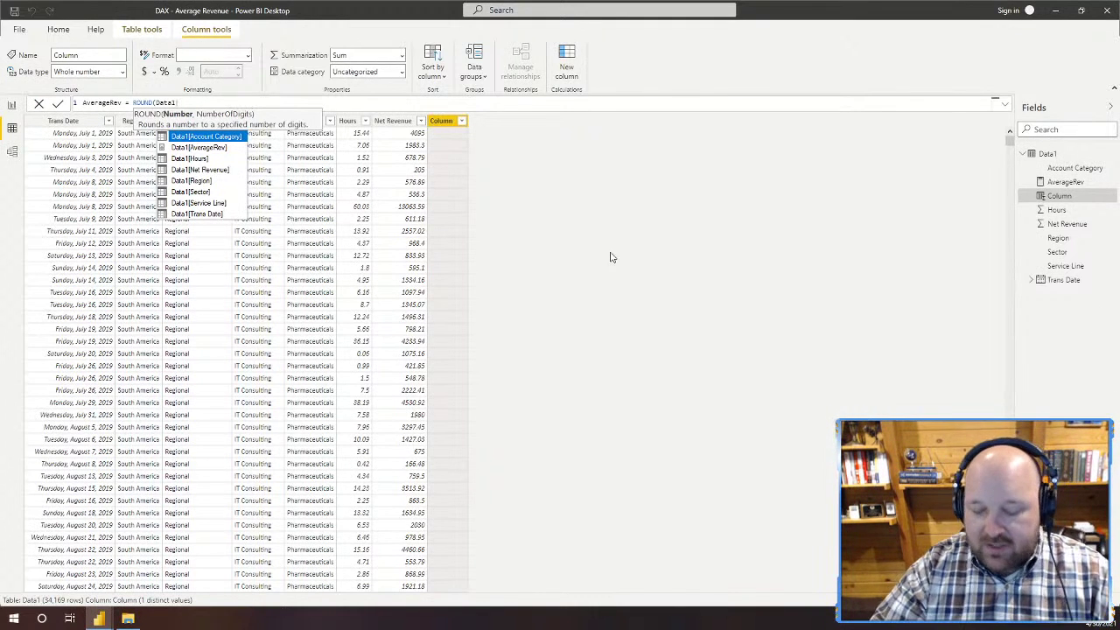
type("ne")
key("Tab")
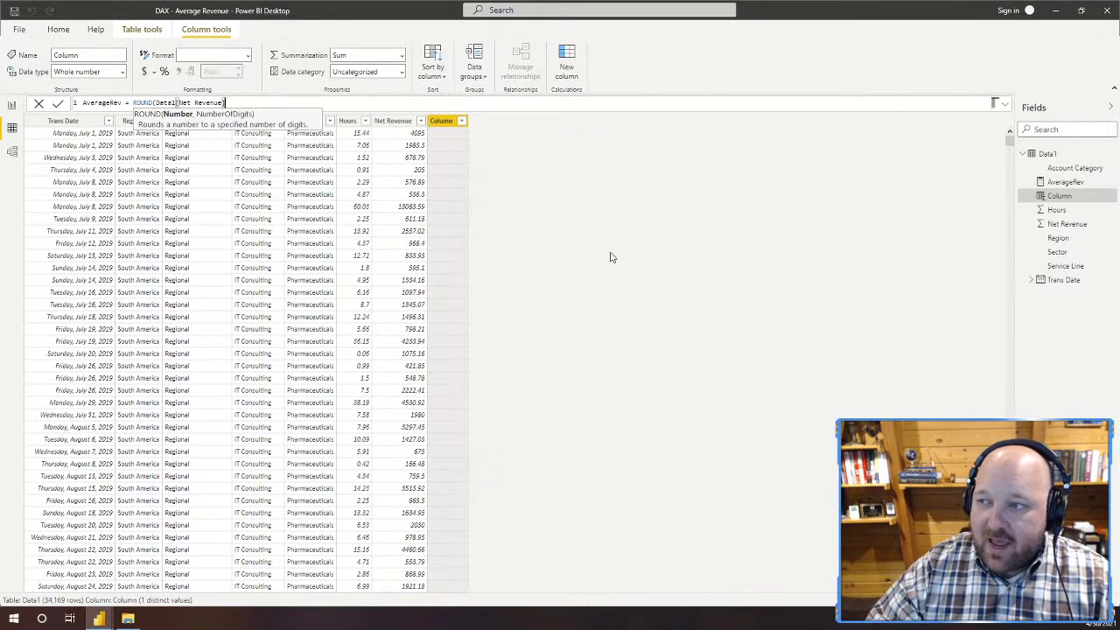
type("/")
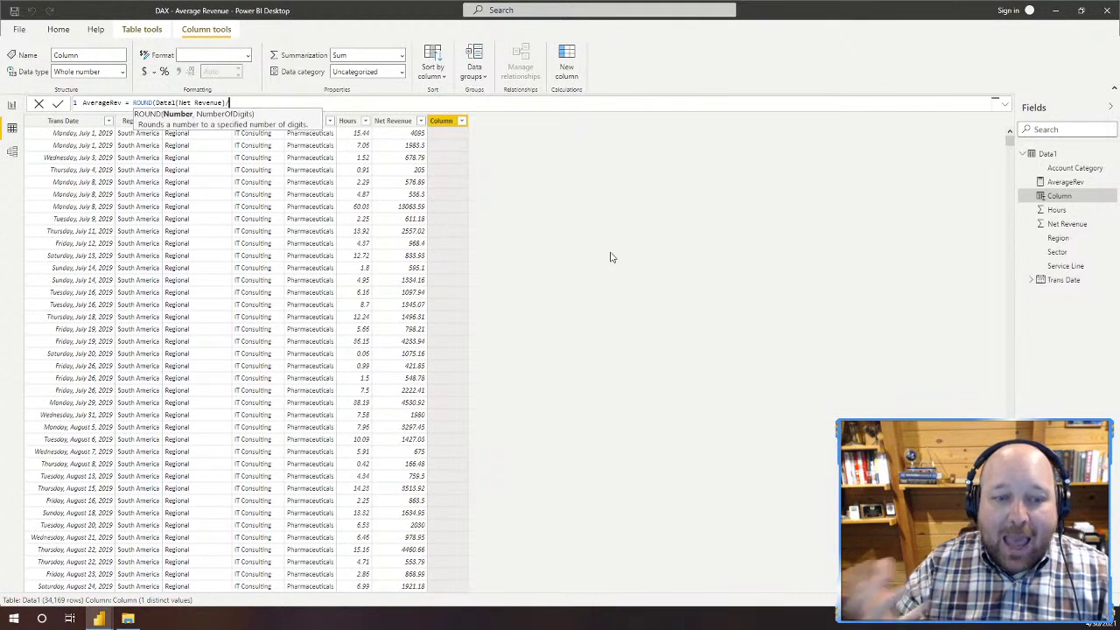
type("da")
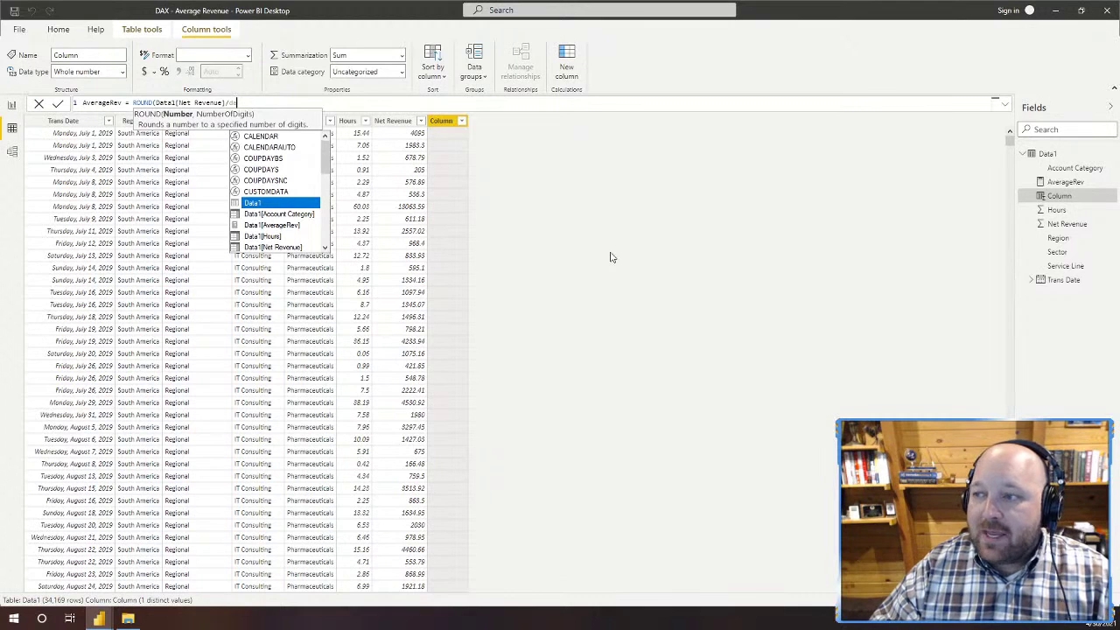
key("Tab")
type("[Hours]")
key("Tab")
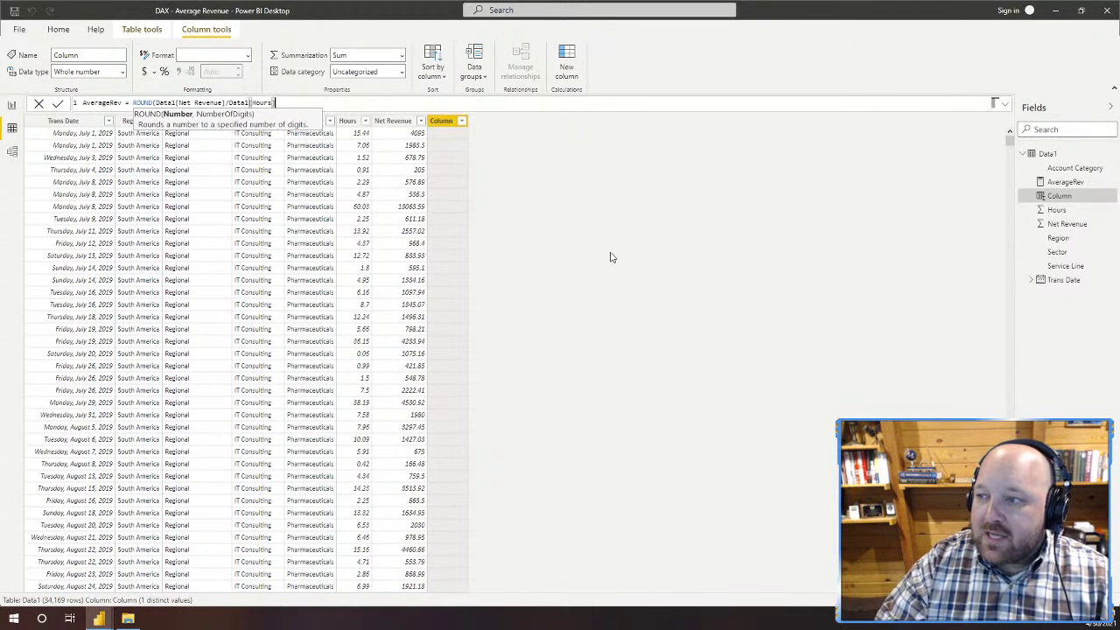
type(")")
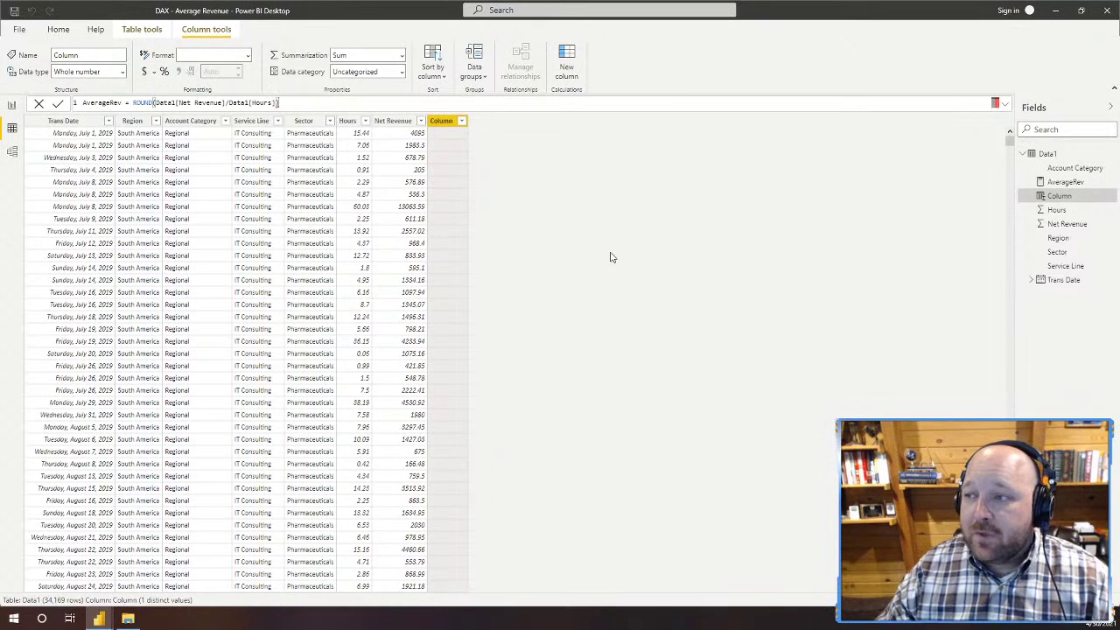
key("Return")
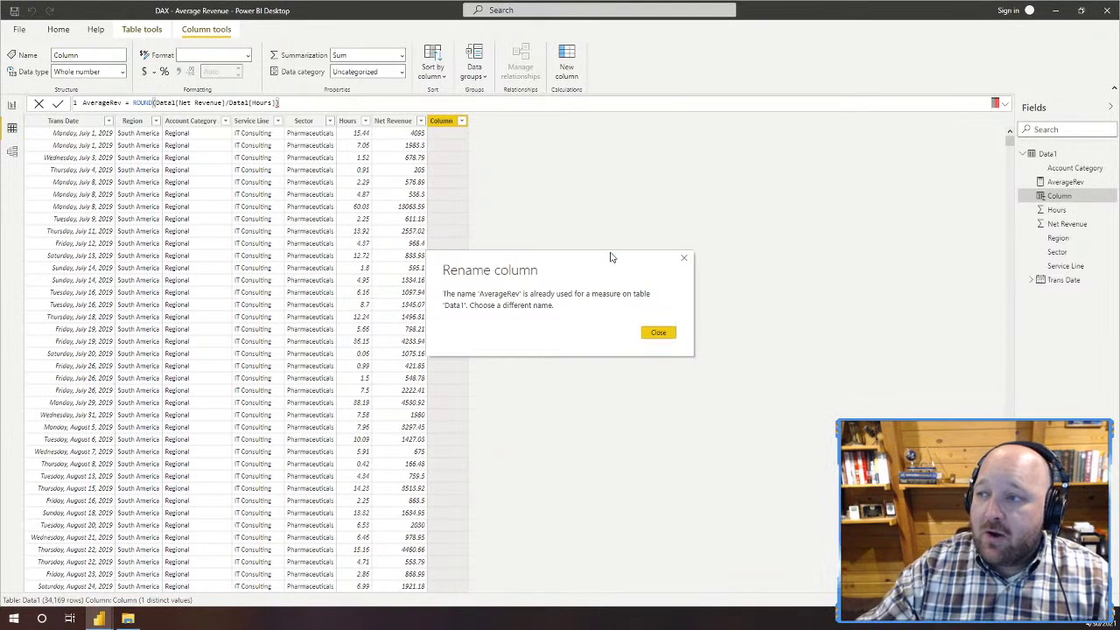
left_click(660, 332)
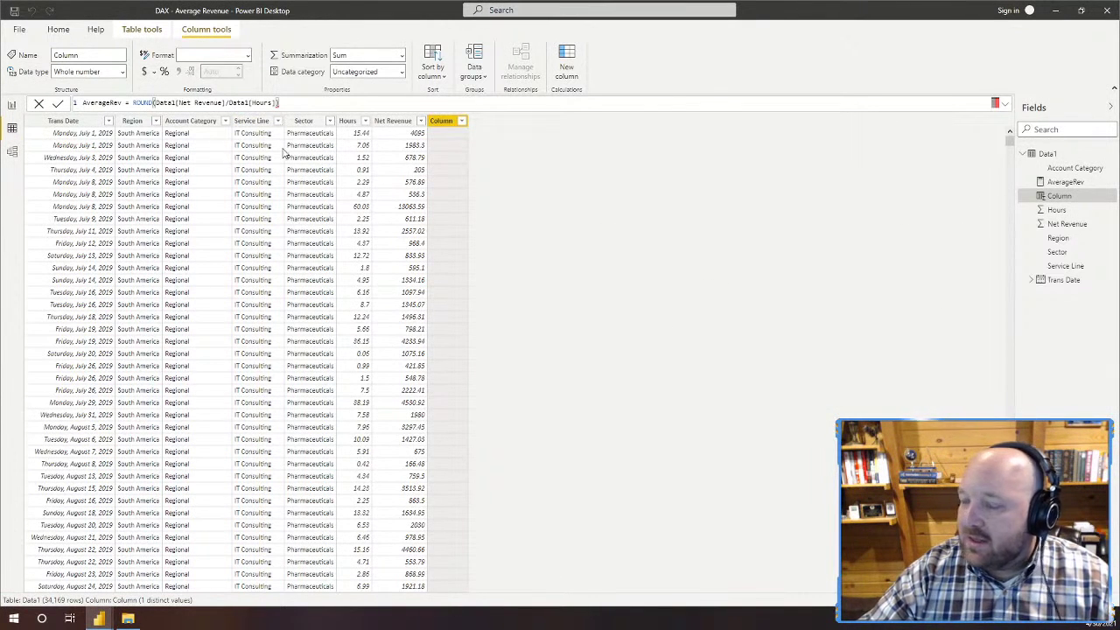
Step: Change the calculated column's name in the formula to AverageRev1 and submit it
left_click(124, 102)
type("1")
key("Return")
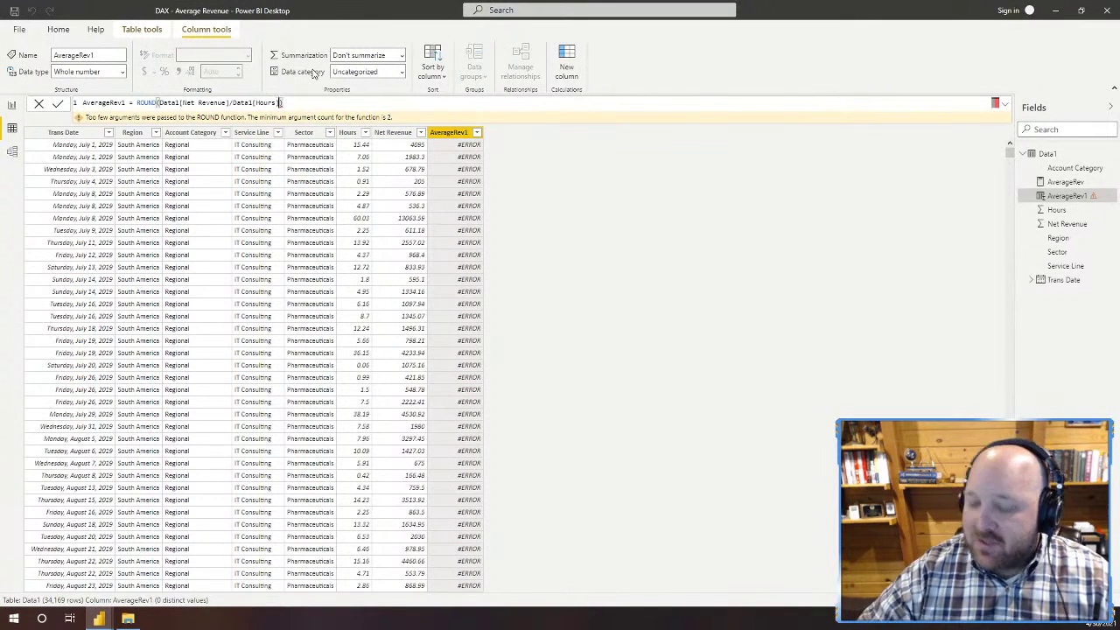
Step: Add 2 as the number-of-digits argument of ROUND in the AverageRev1 column formula and submit it
key("Left")
type(",2")
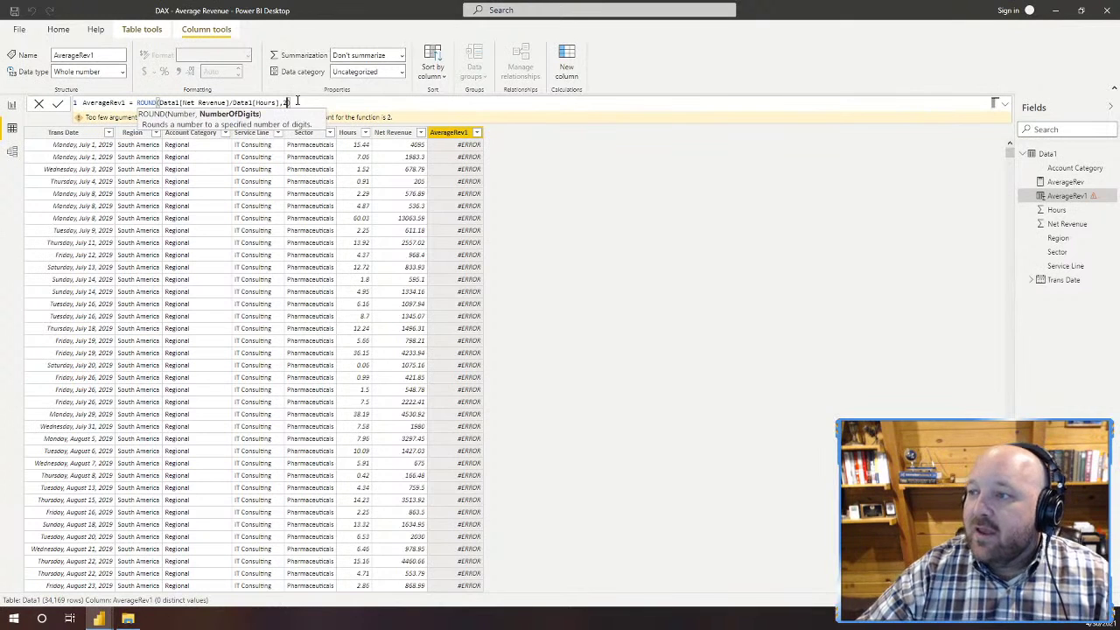
key("Right")
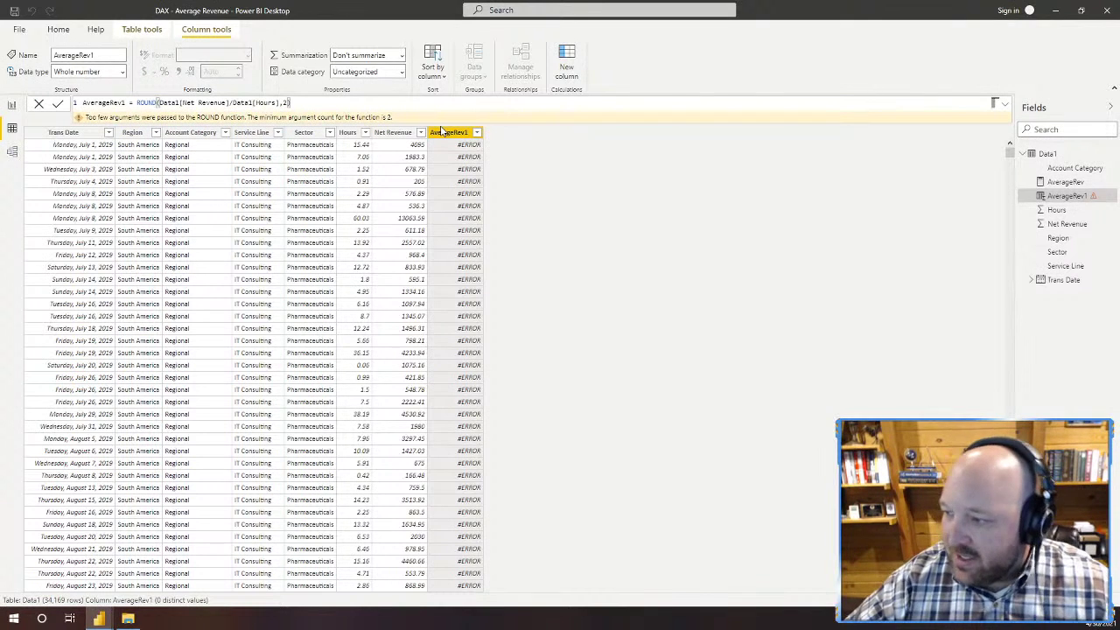
double_click(145, 103)
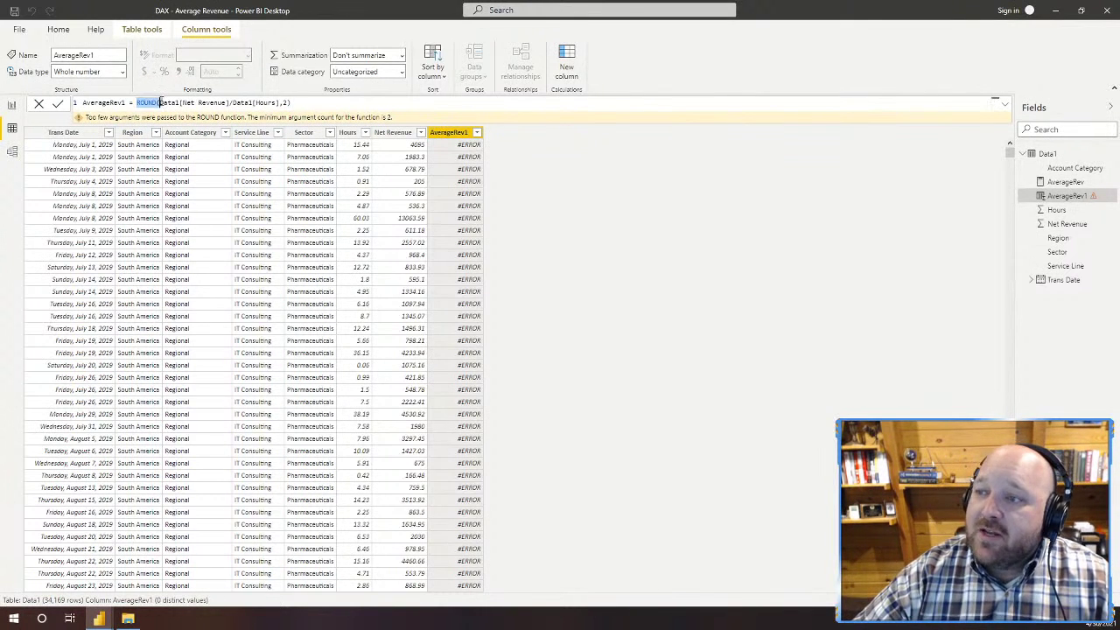
left_click(290, 103)
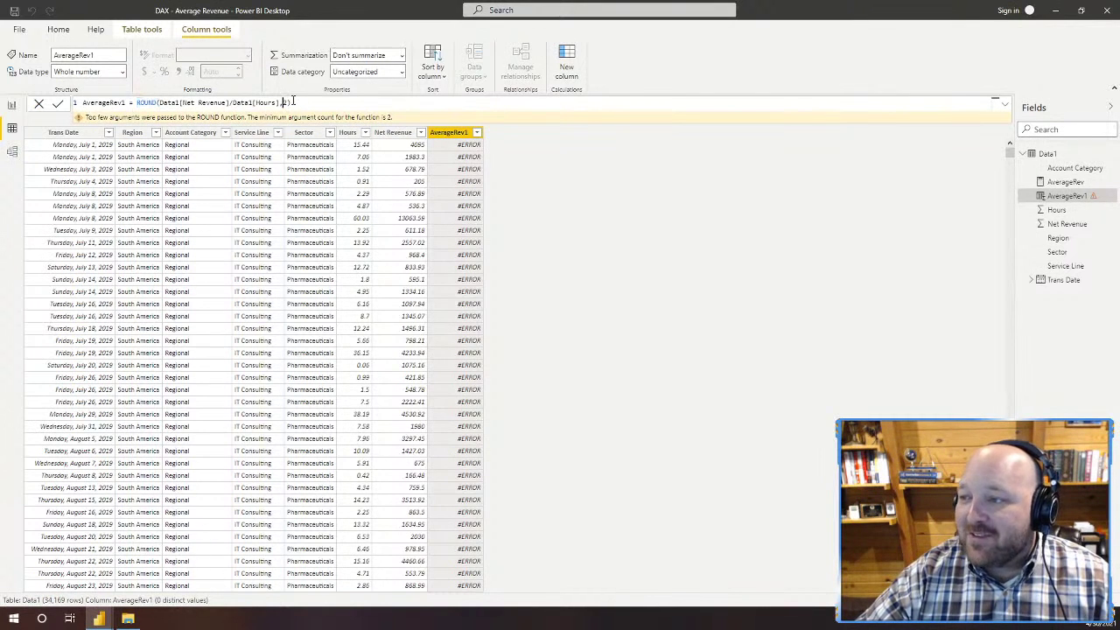
key("Return")
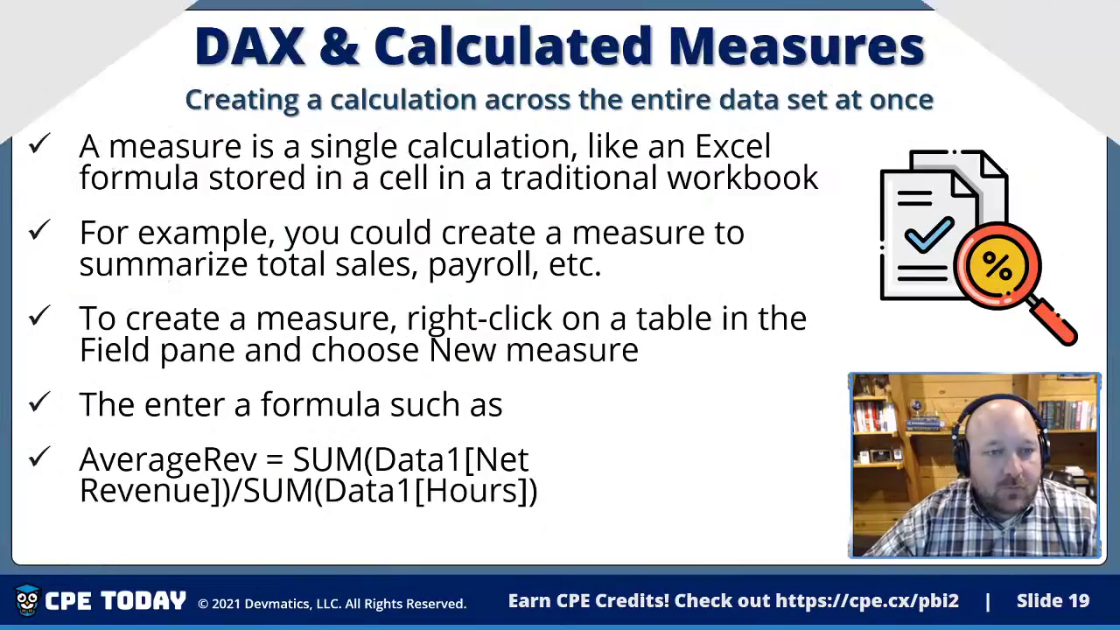
left_click_drag(309, 144, 583, 147)
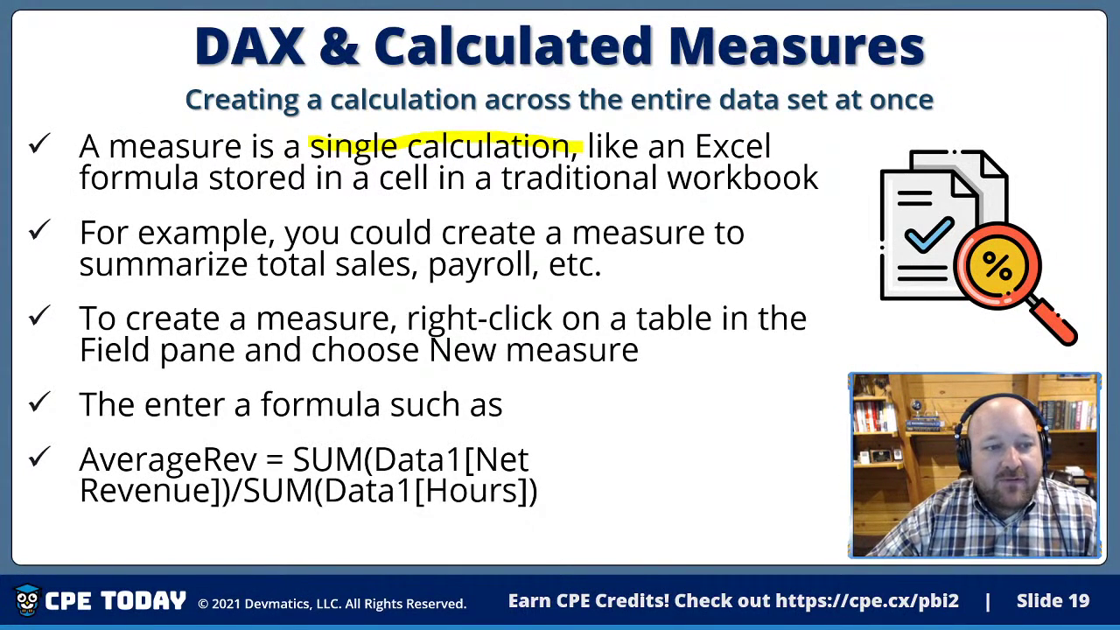
left_click_drag(91, 181, 441, 184)
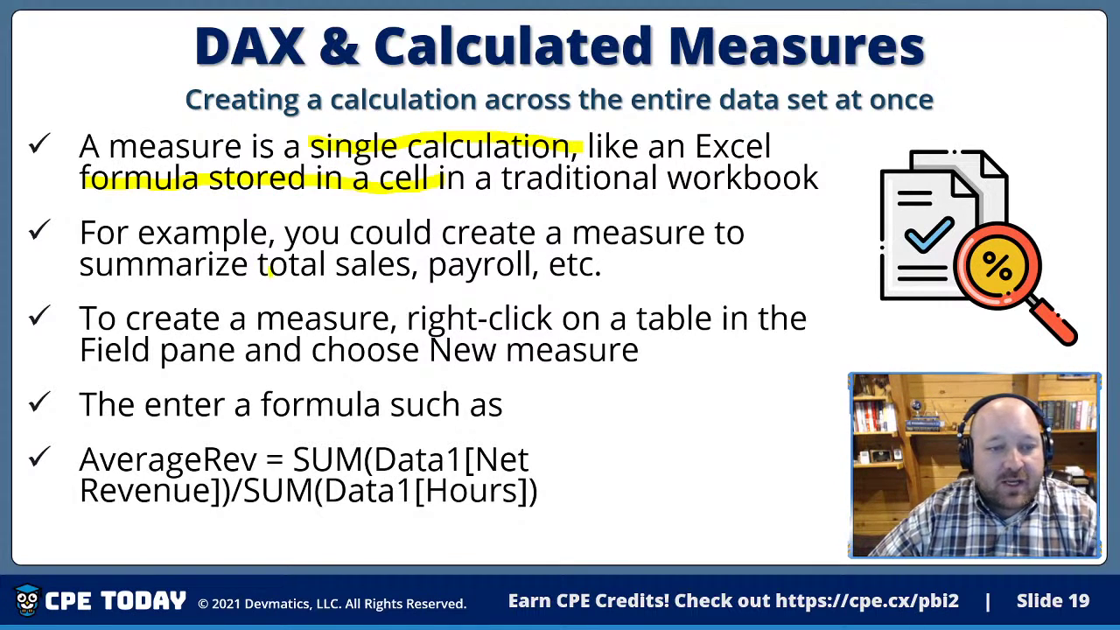
left_click_drag(268, 272, 501, 265)
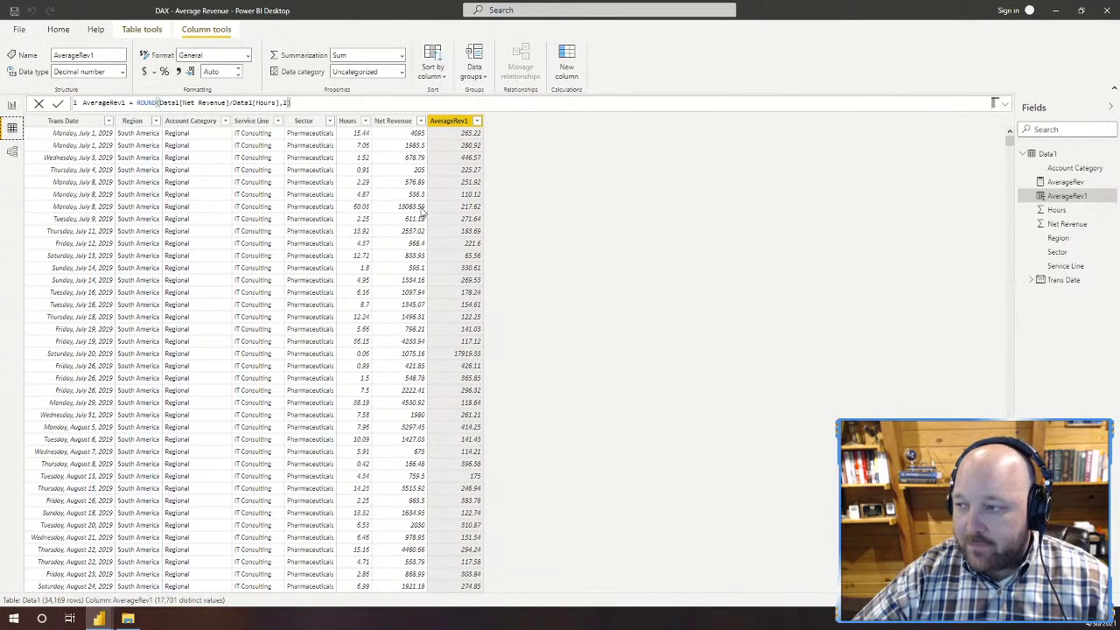
Step: Create a new measure in the Data1 table and name it AverageRev3 at the start of its formula
left_click(58, 29)
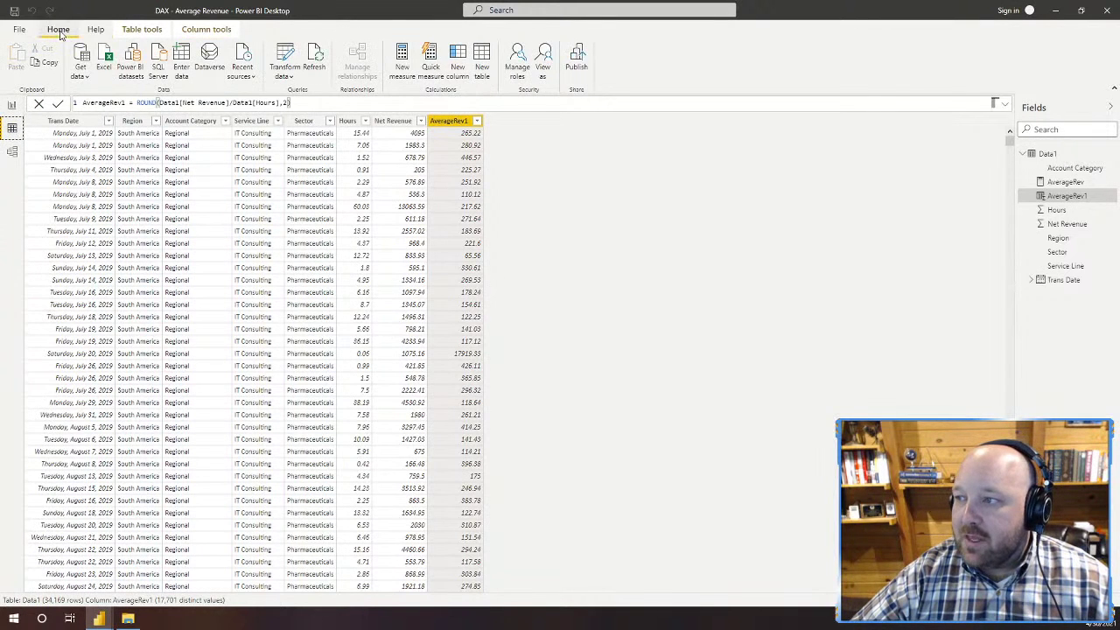
left_click(142, 29)
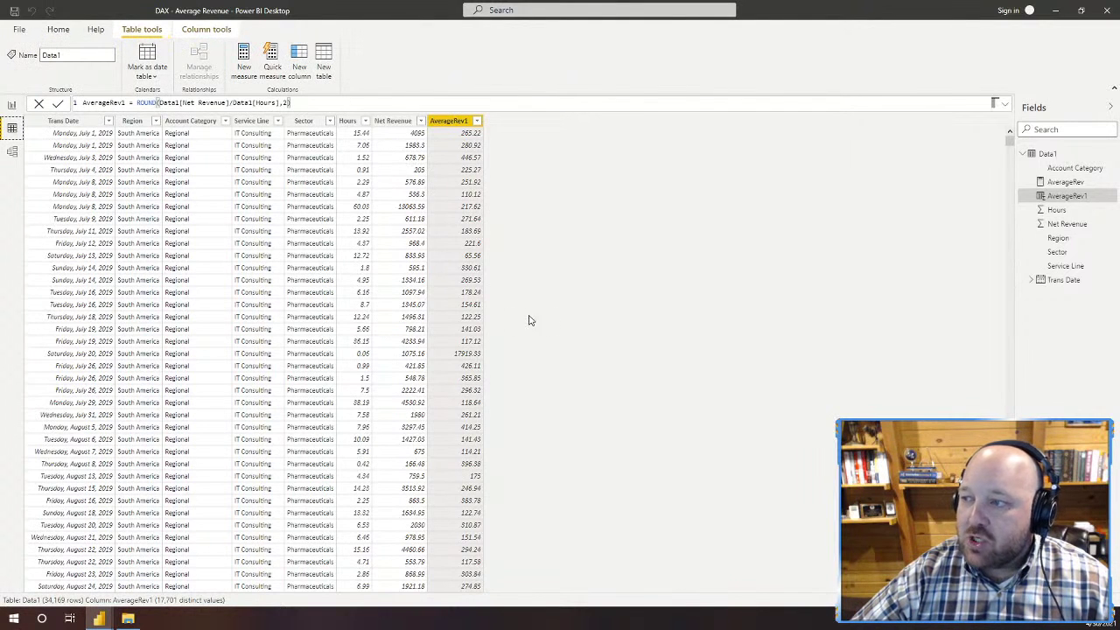
right_click(394, 172)
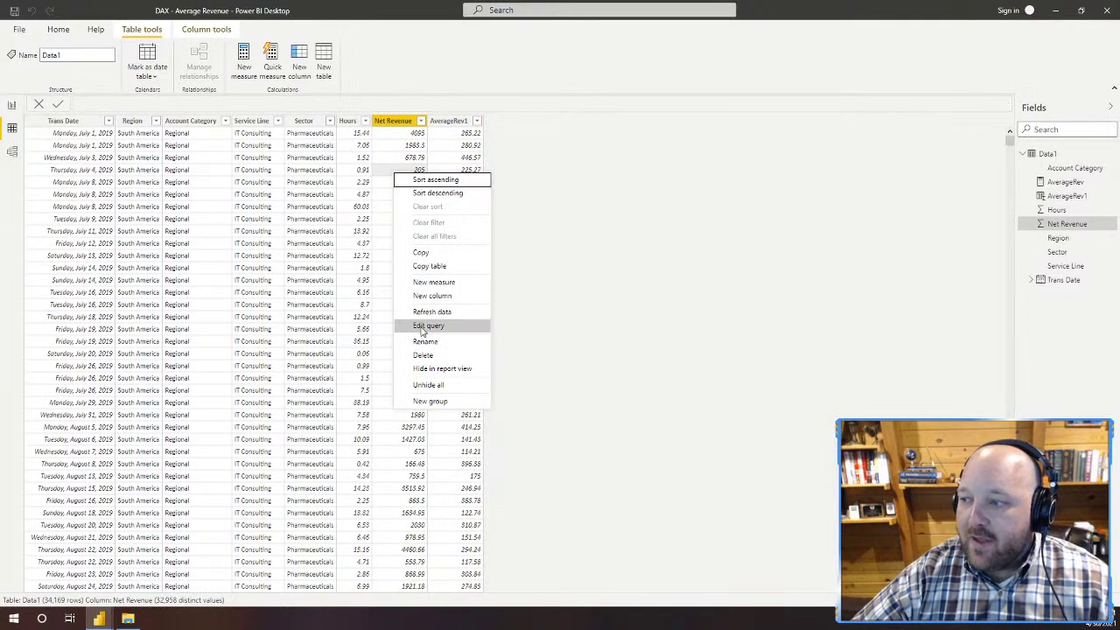
left_click(442, 282)
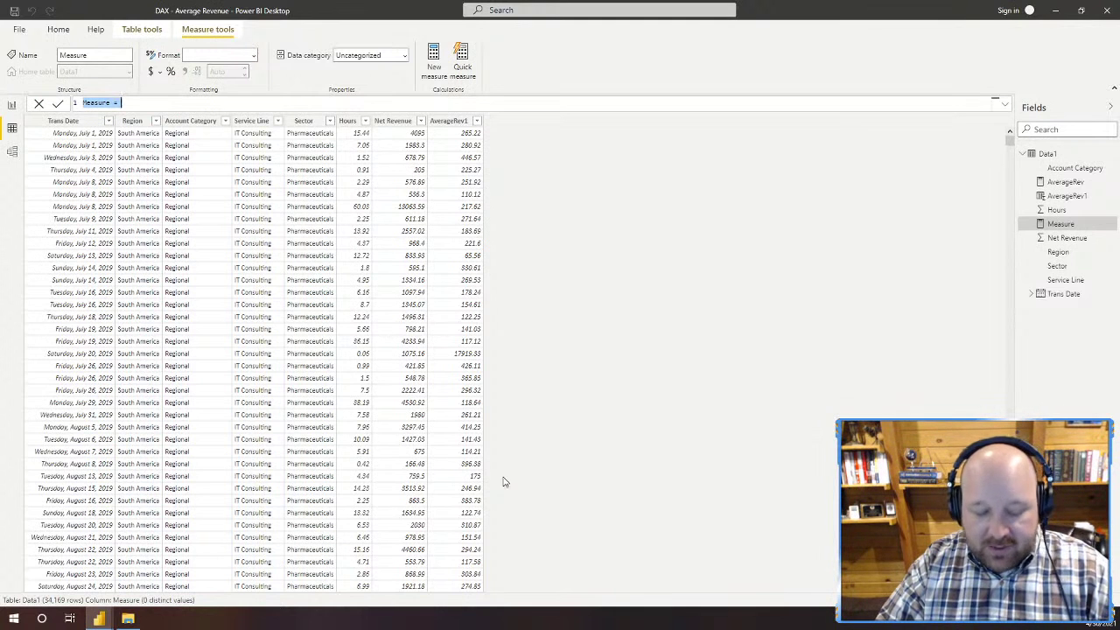
type("A")
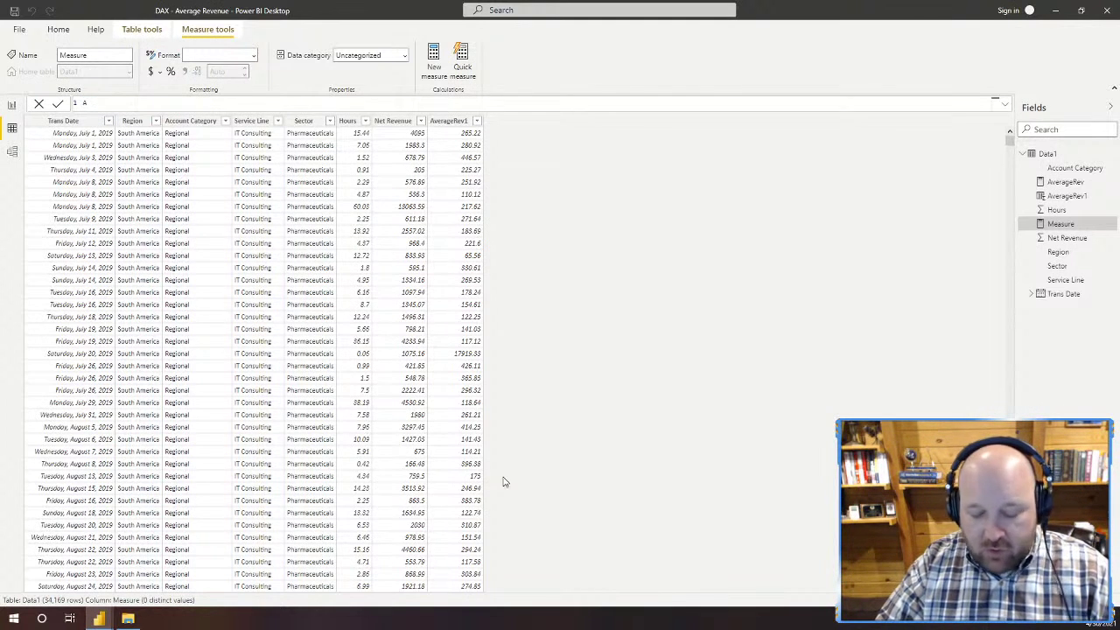
type("verageRev")
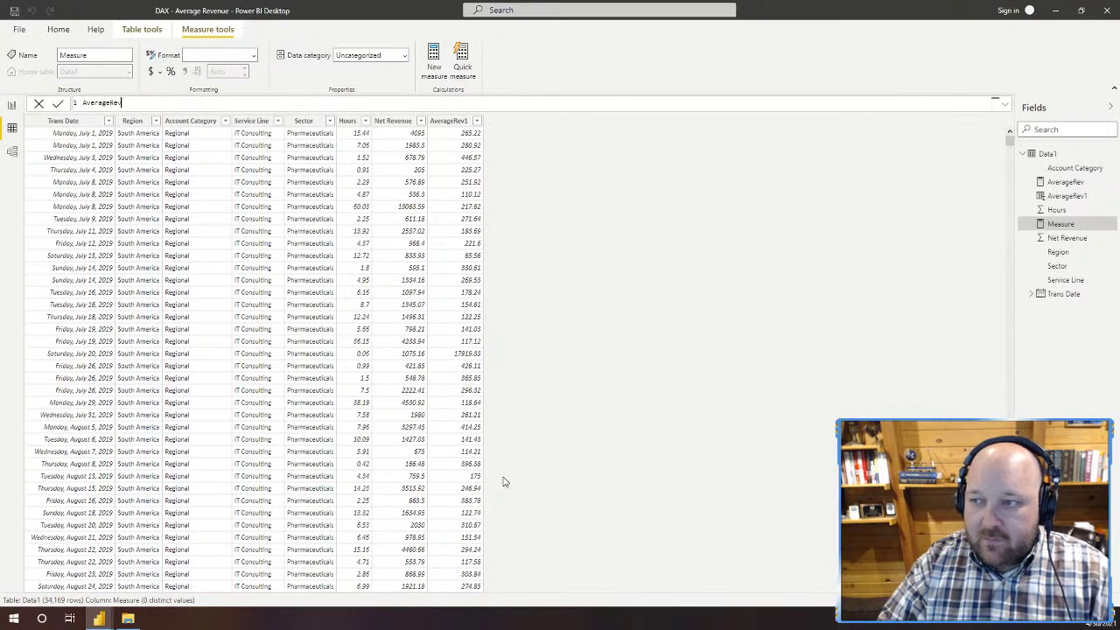
type("3 = ")
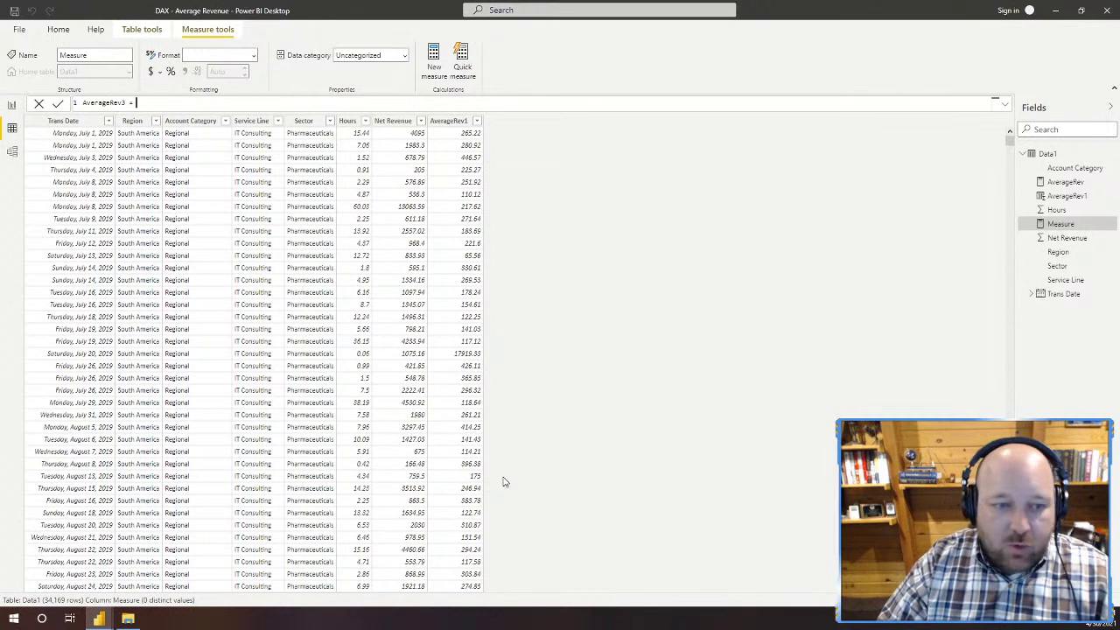
Step: Enter SUM(Data1[Net Revenue]) as the first part of the AverageRev3 measure's formula
type("sum")
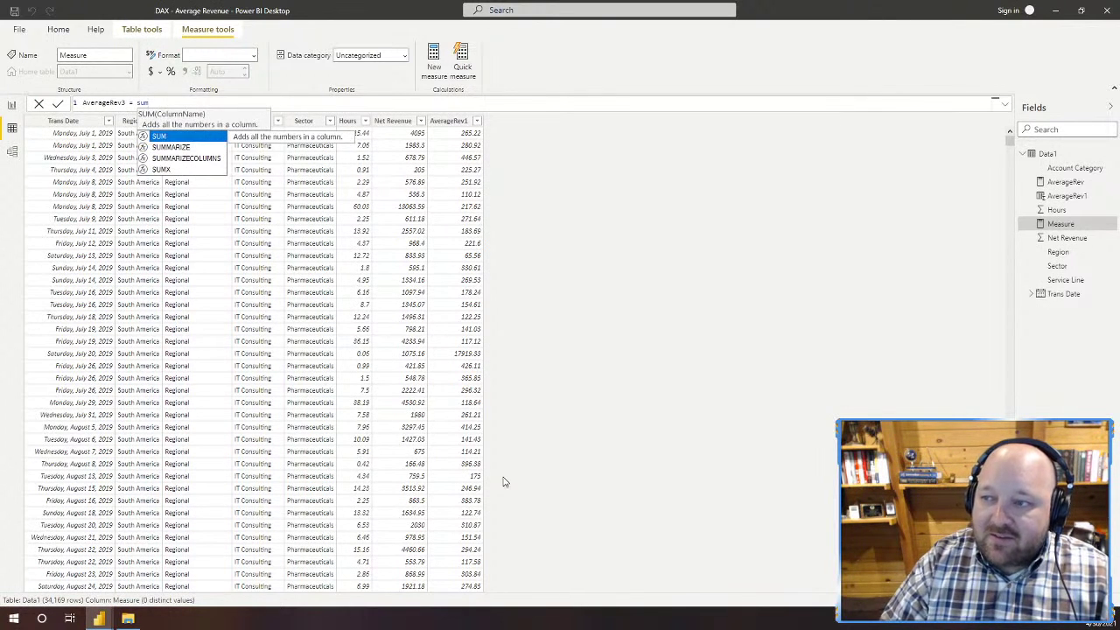
type("(")
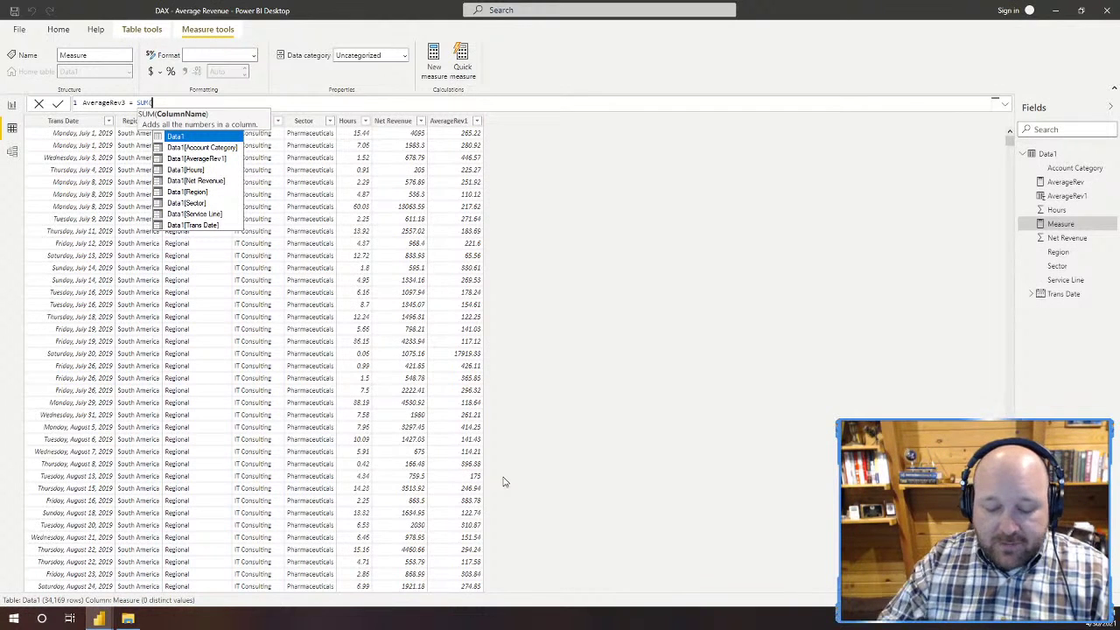
type("da")
key("Tab")
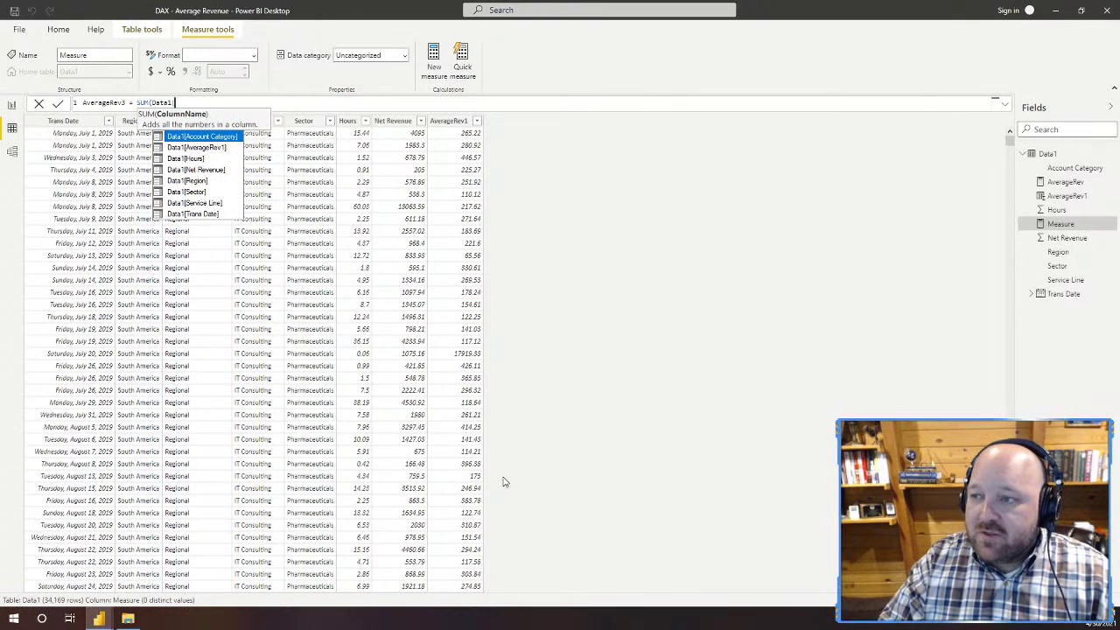
type("[ne")
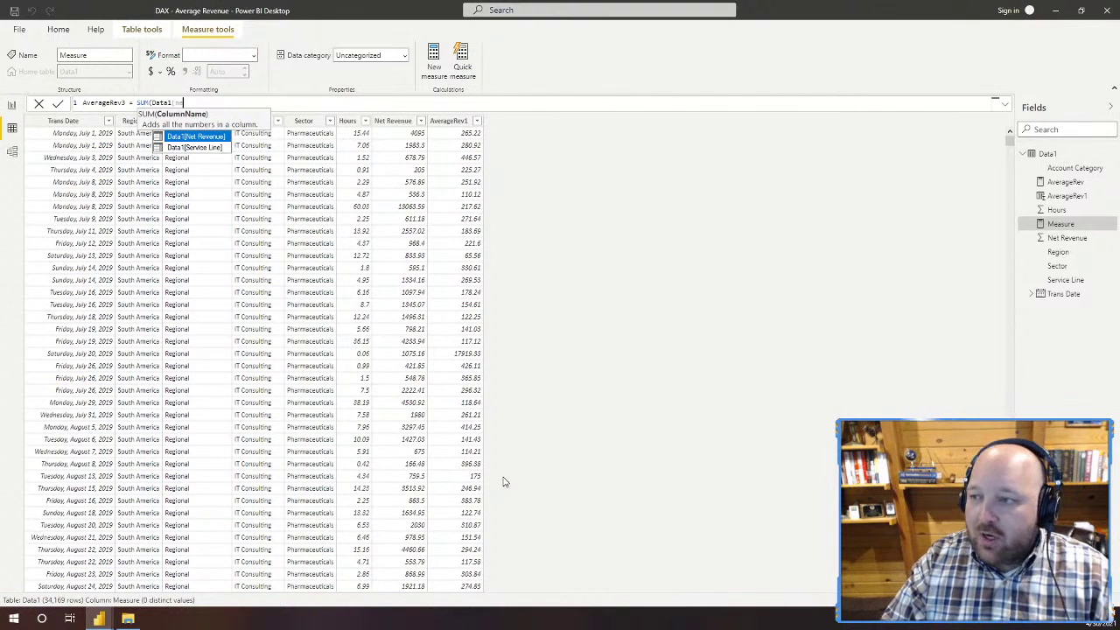
key("Tab")
type(")")
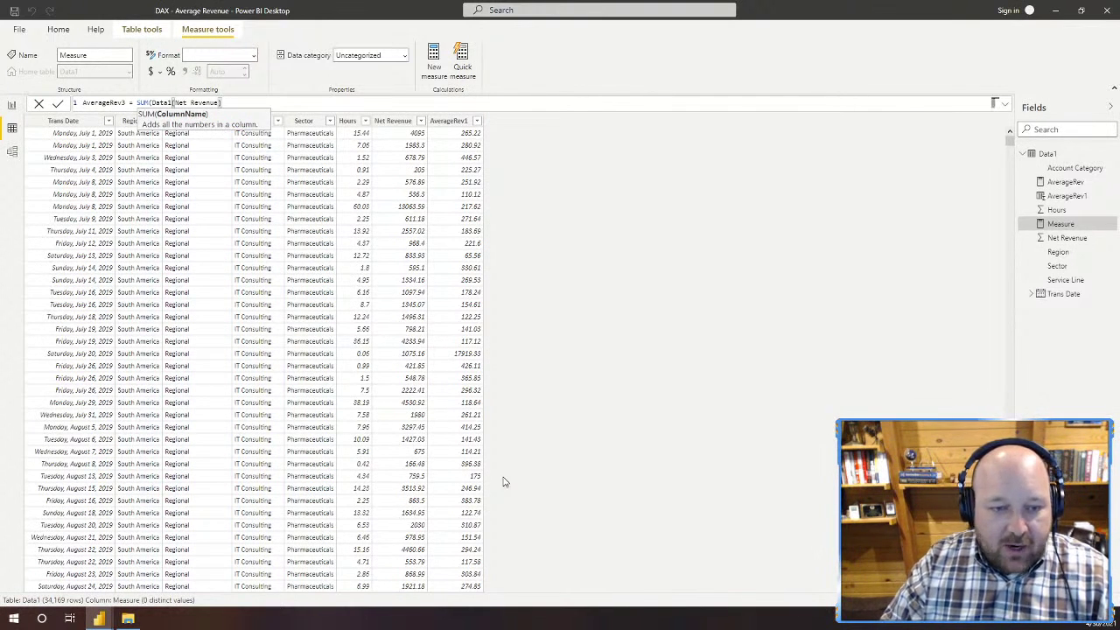
type(")")
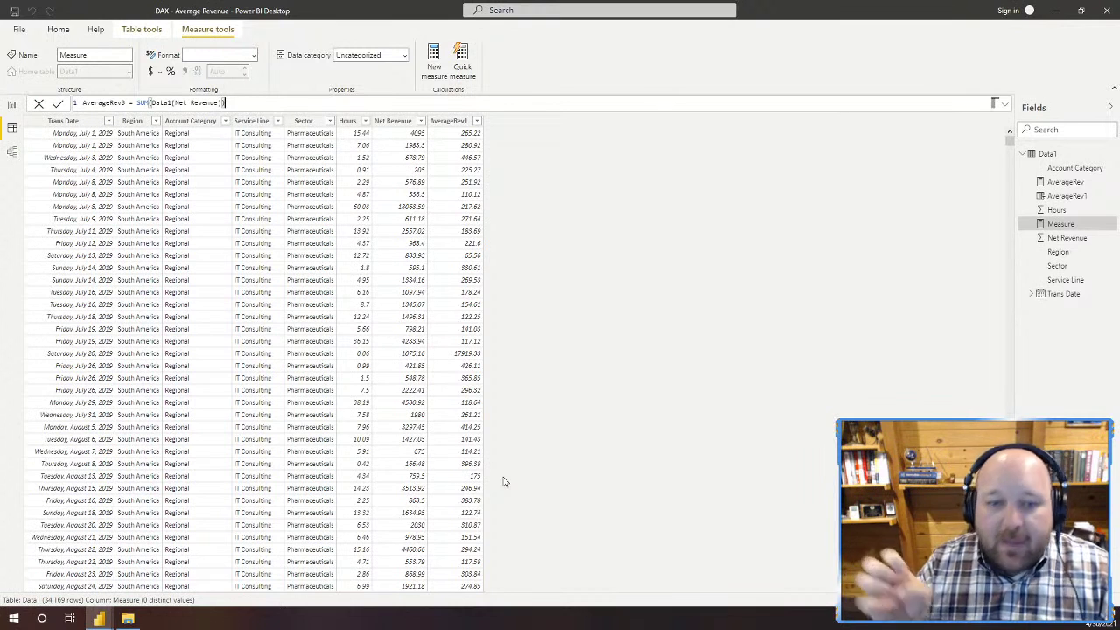
Step: Divide the net revenue sum by SUM(Data1[Hours]) in the measure's formula and submit it
type("/")
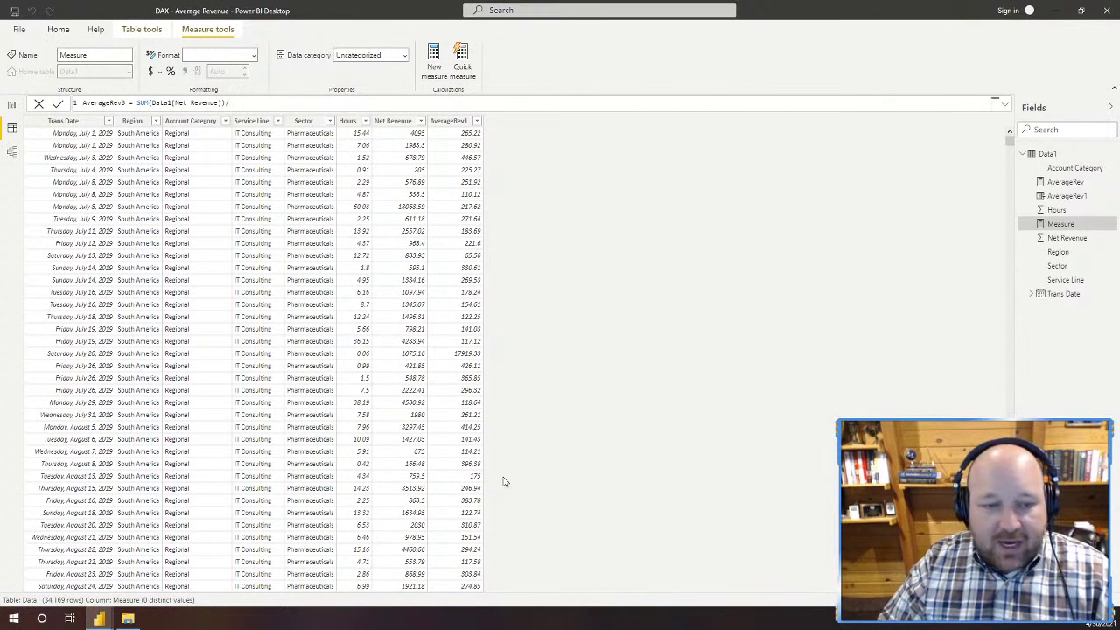
type("sum")
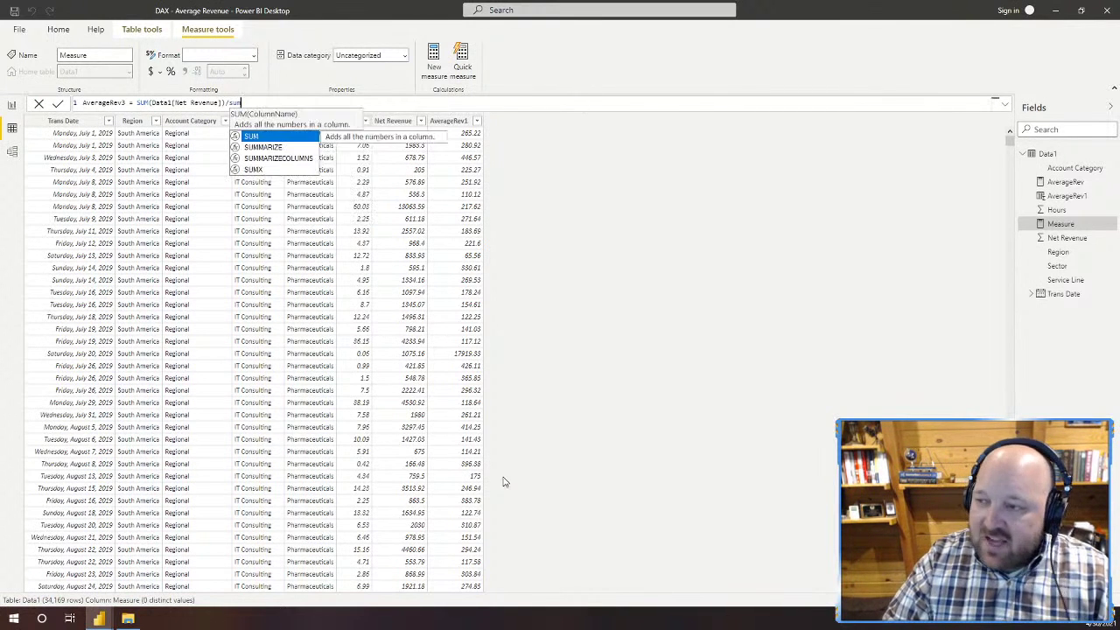
type("(")
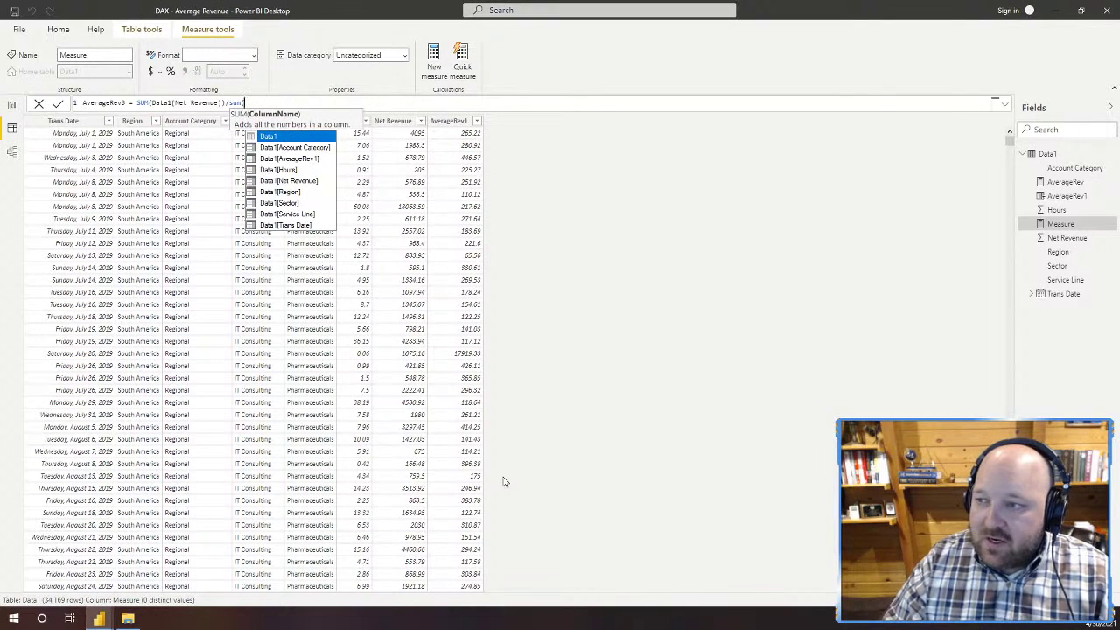
type("Data1")
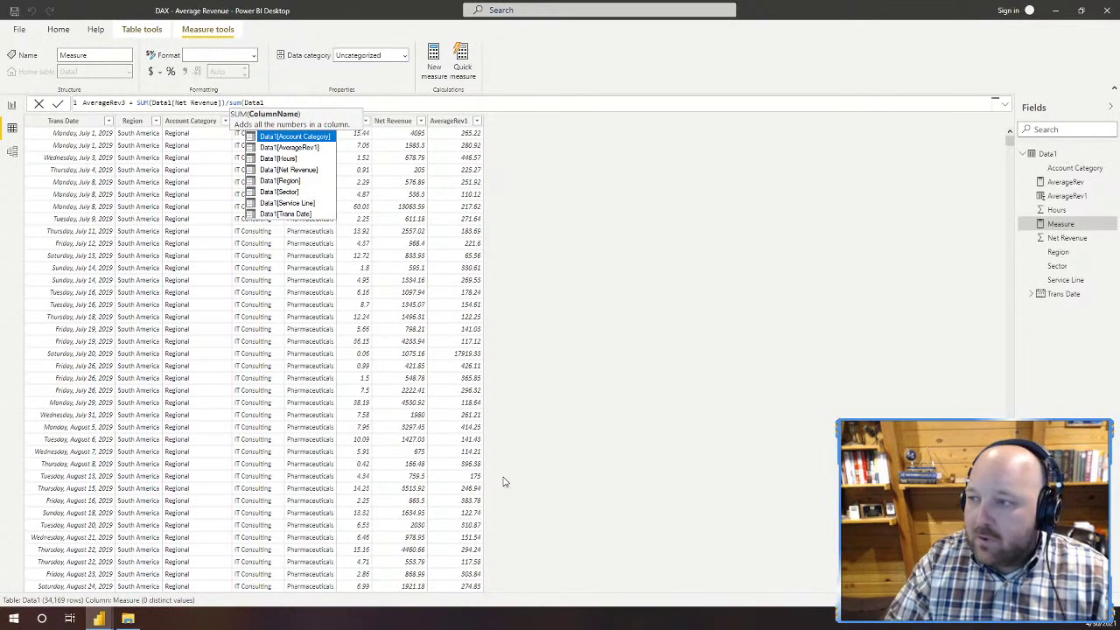
type("[h")
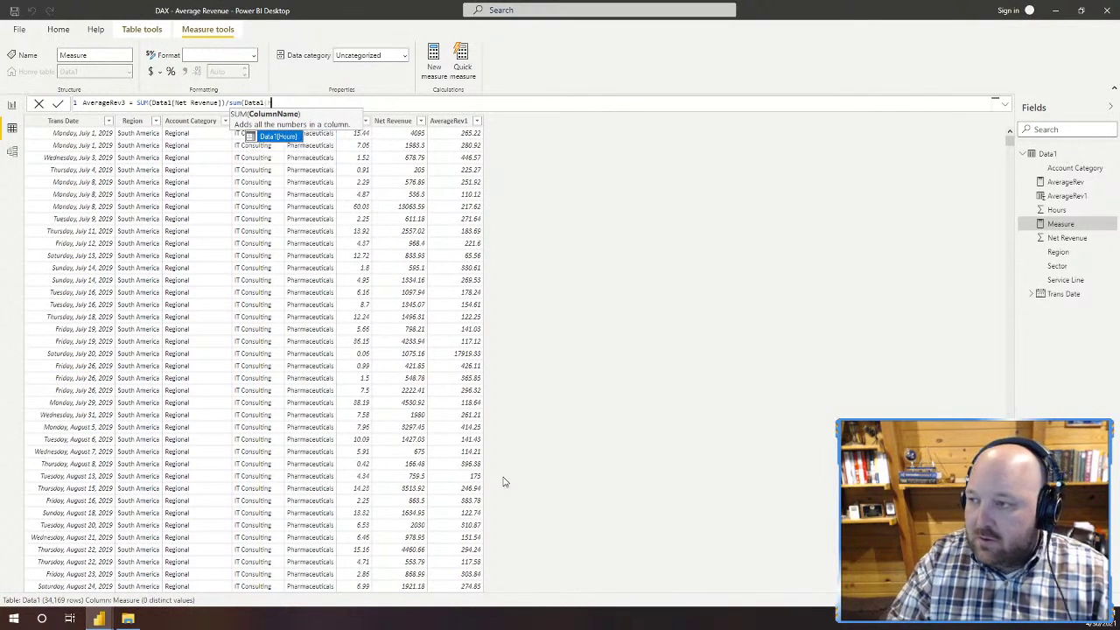
key("Tab")
type(")")
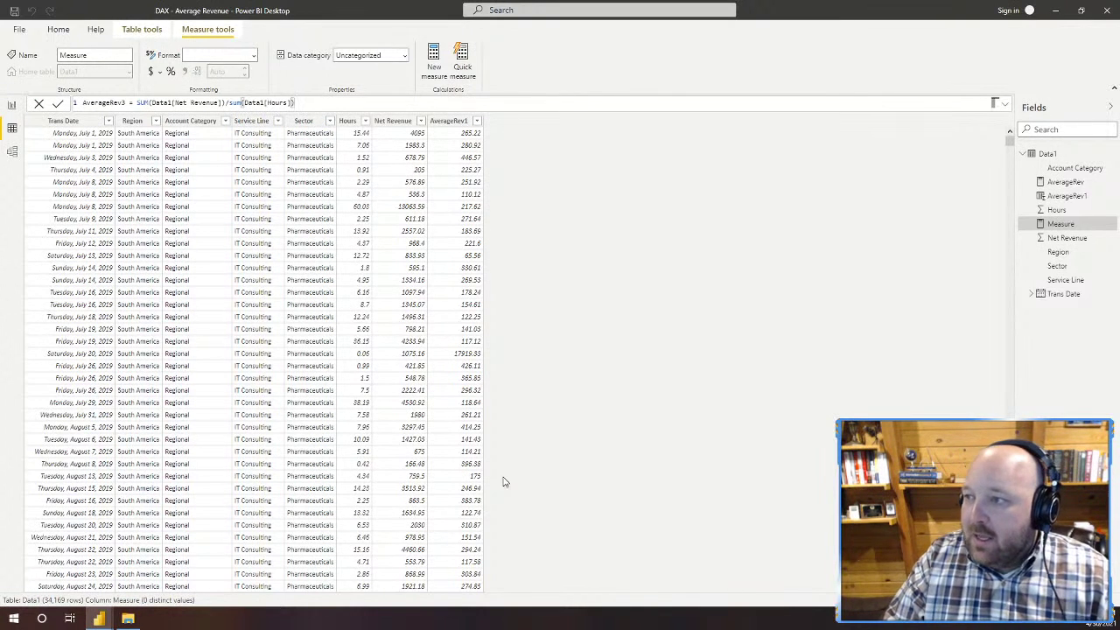
key("Return")
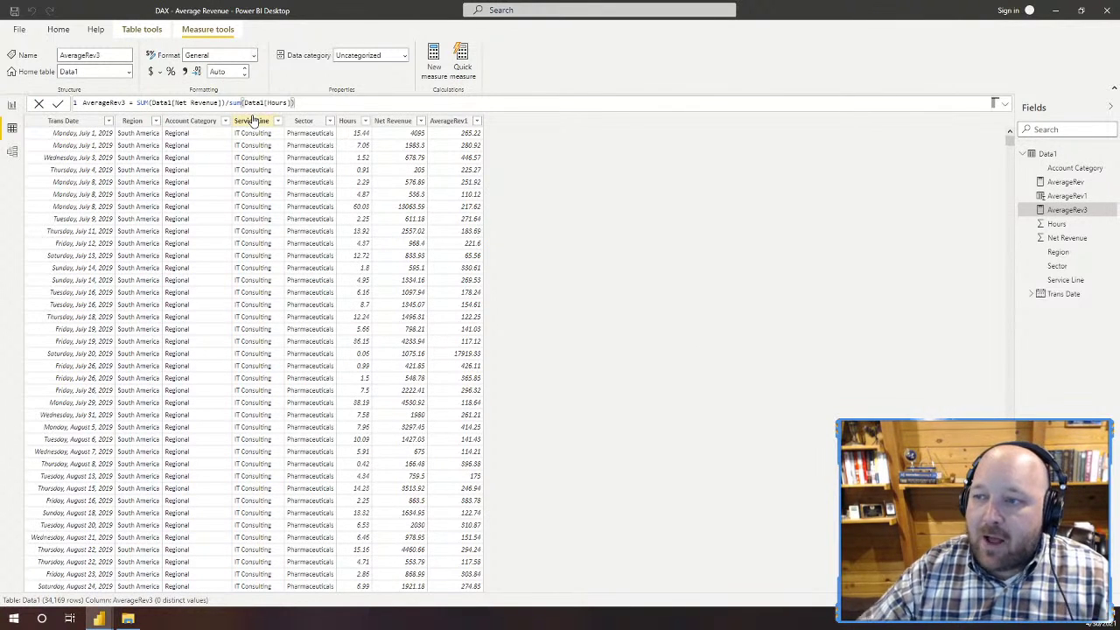
Step: In the report view, move the Average Revenue by Sector chart to the page's upper-left area and deselect it
left_click(12, 106)
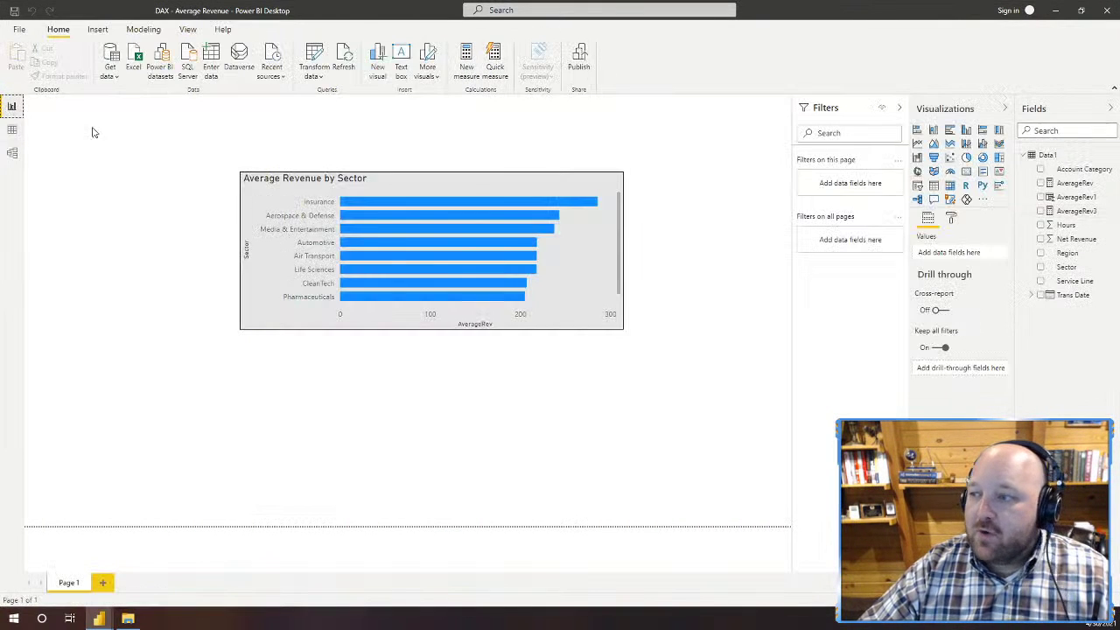
left_click_drag(279, 179, 122, 138)
left_click(755, 232)
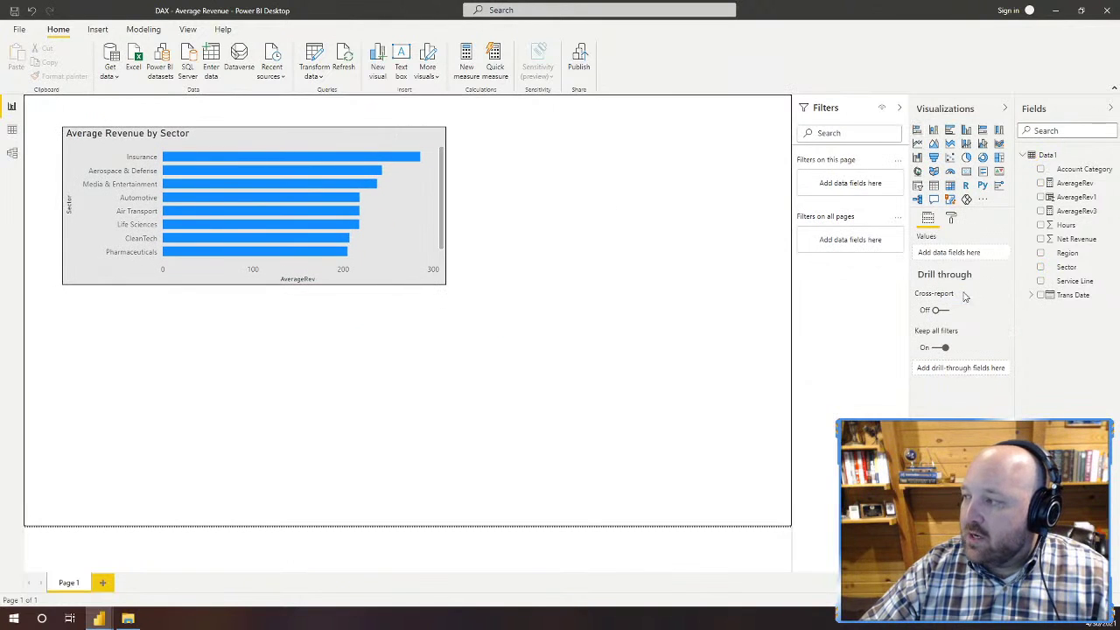
Step: Show AverageRev3 as a card below the sector chart, shrink it to about half the chart's width, and return to the data table
left_click_drag(1066, 217, 373, 358)
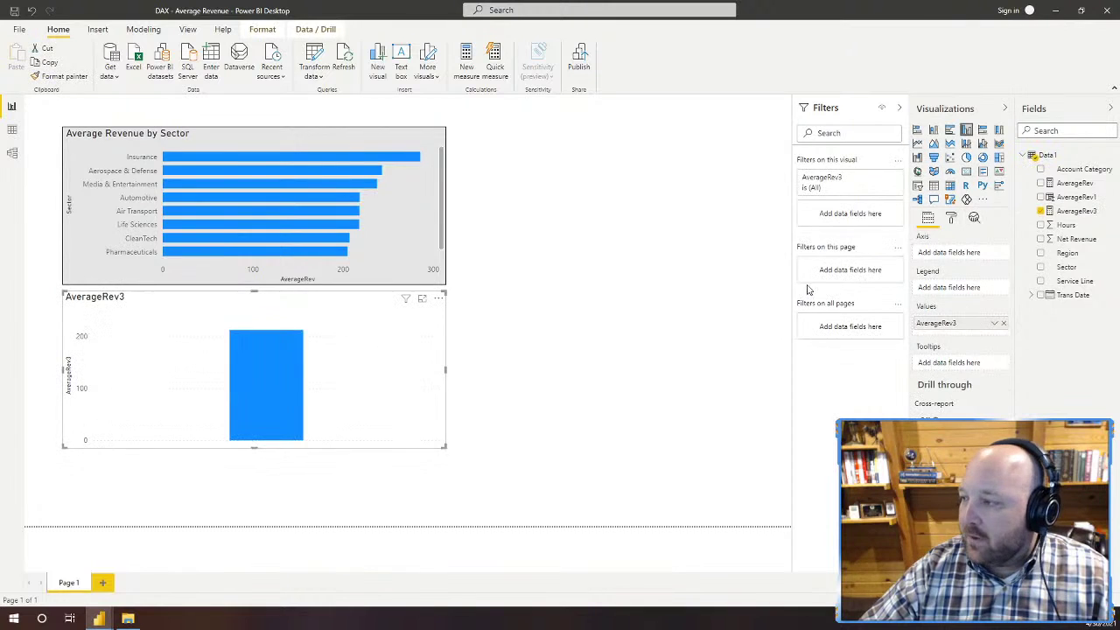
left_click(968, 172)
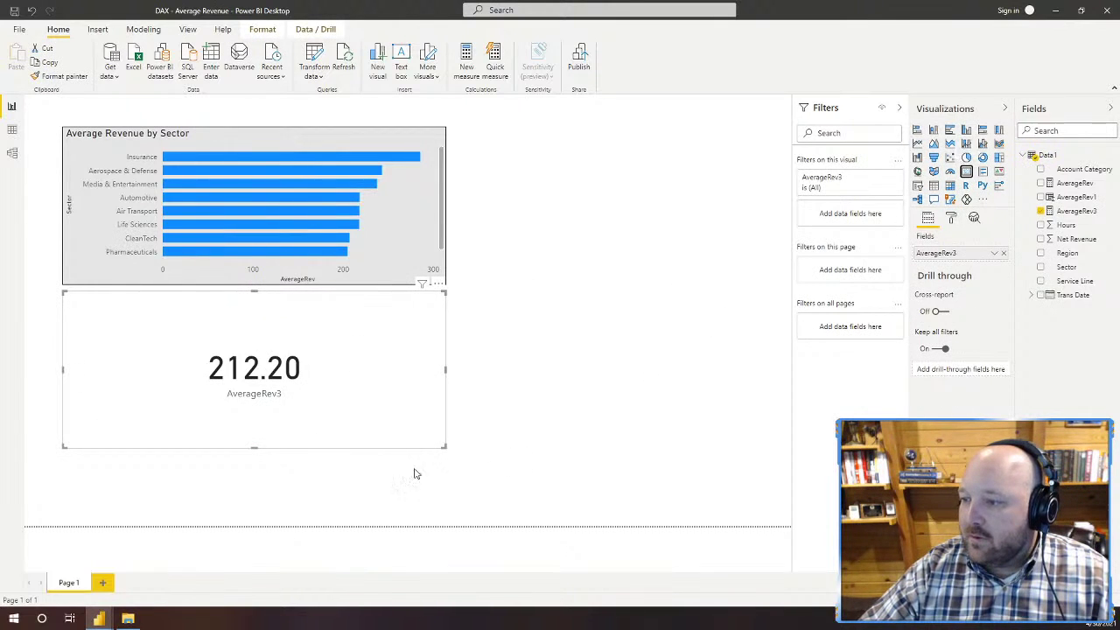
left_click_drag(444, 447, 253, 404)
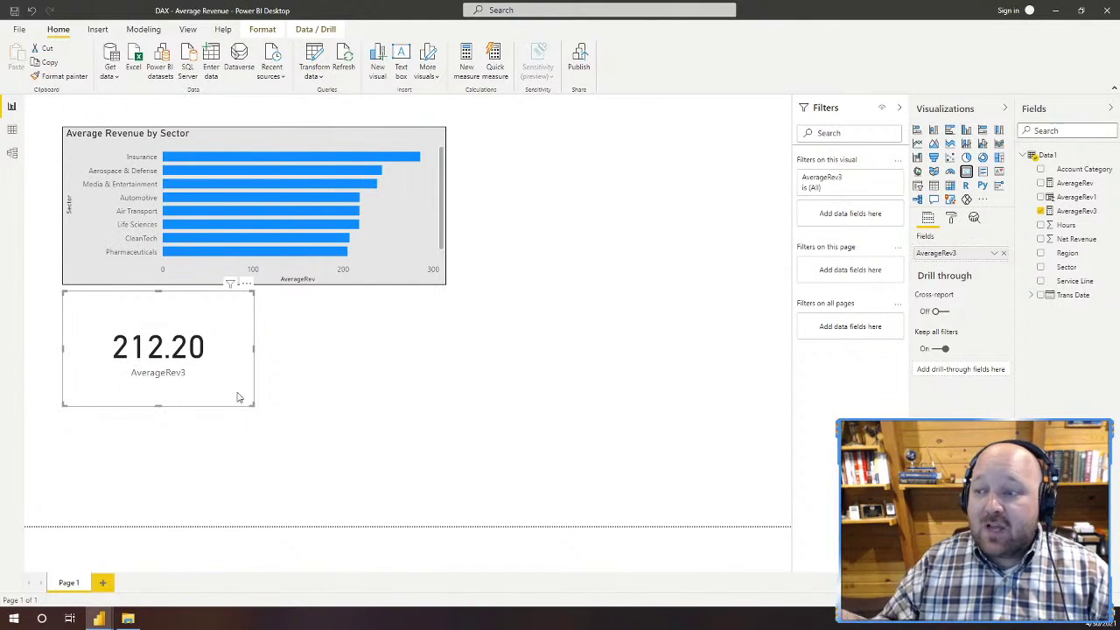
left_click(13, 130)
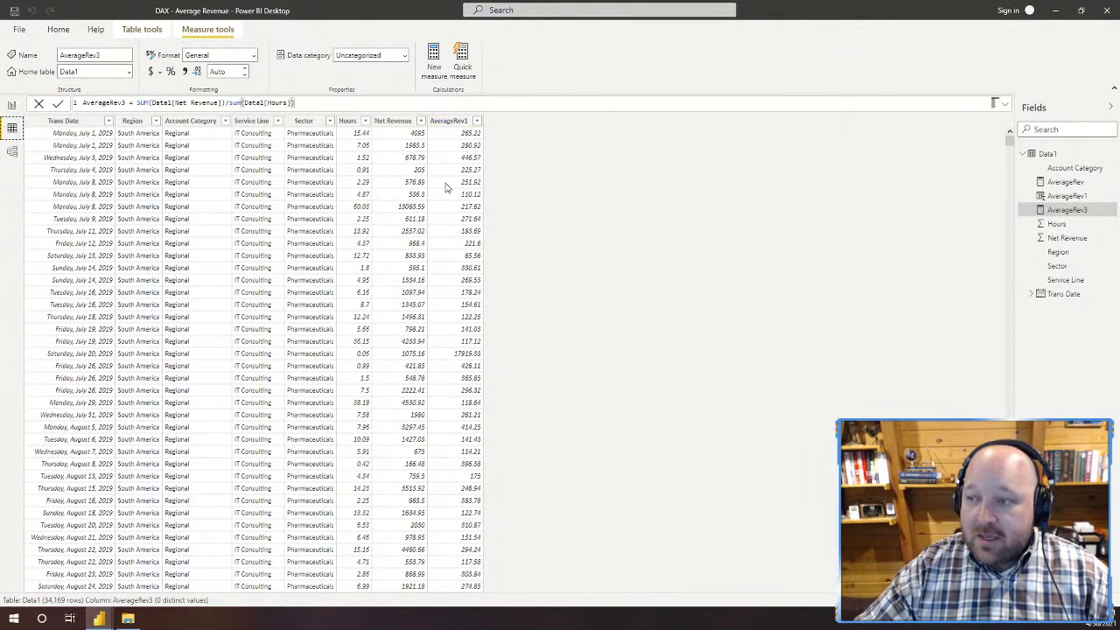